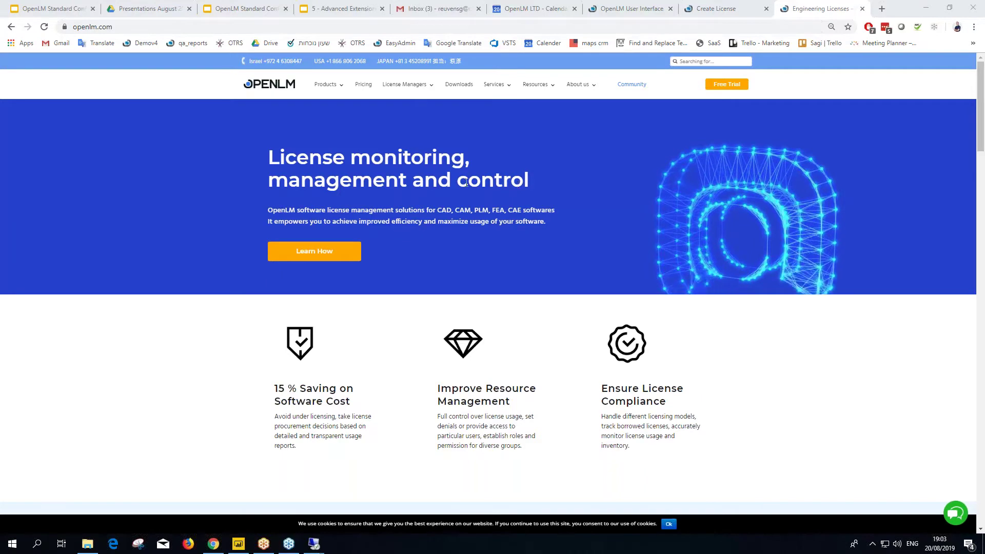
Look over the OpenLM home page and open its Downloads page
scroll(435, 227, down, 9)
scroll(437, 222, up, 8)
scroll(432, 225, up, 1)
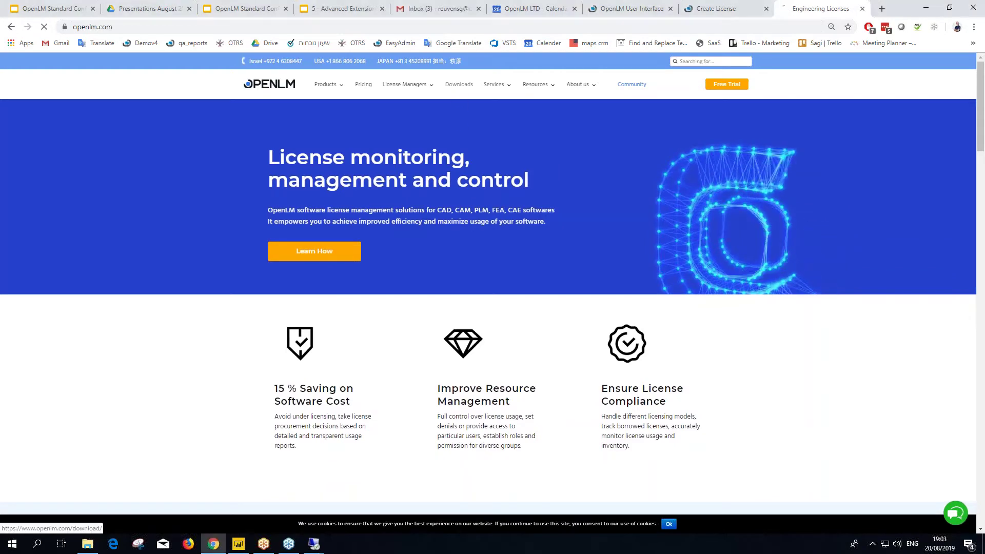
click(459, 86)
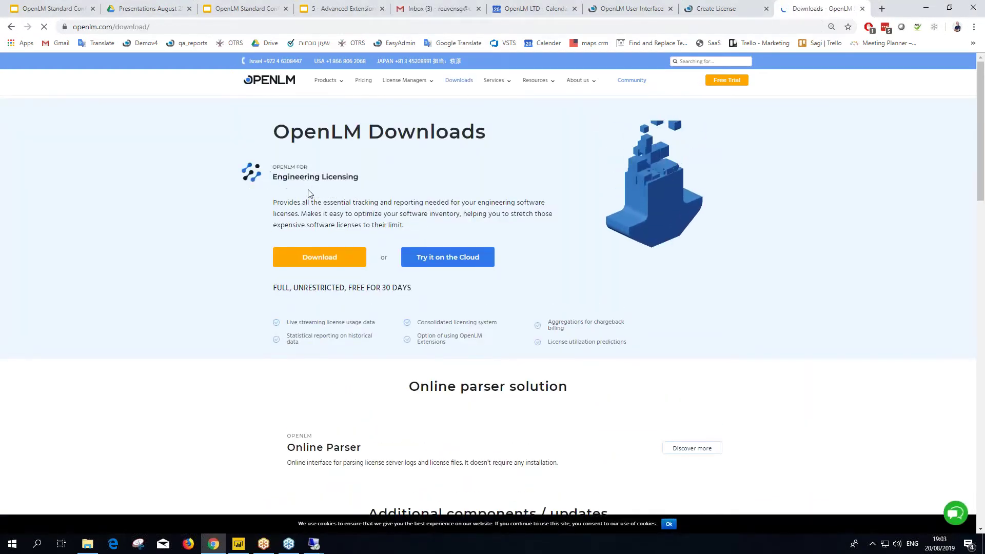
Examine the Engineering Licensing download offer and the additional components and updates on the Downloads page
drag(293, 203, 270, 174)
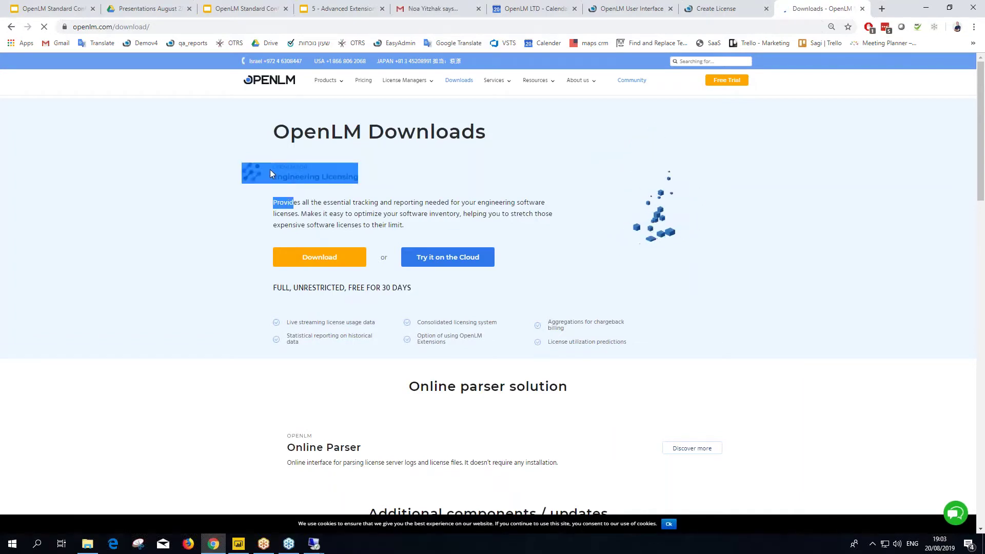
click(296, 205)
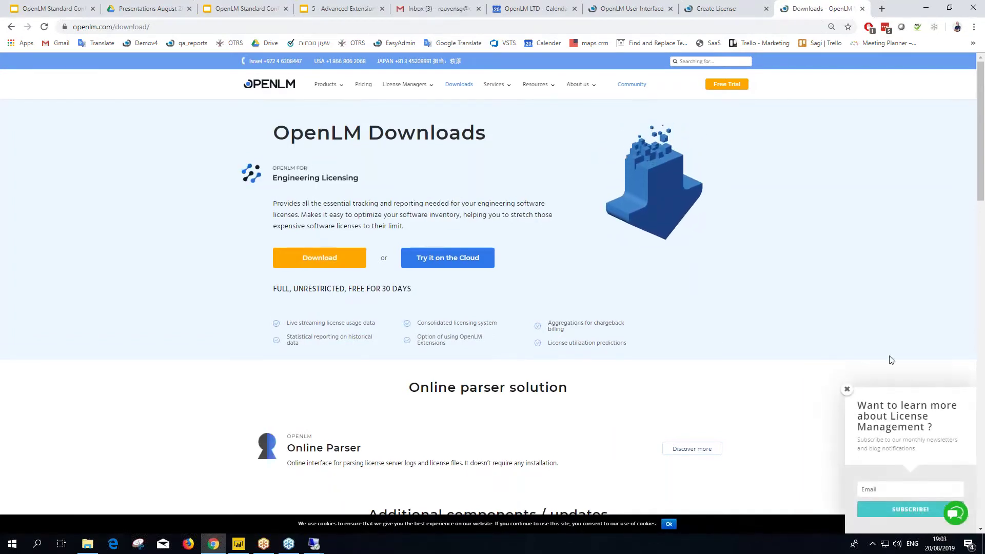
scroll(301, 262, down, 13)
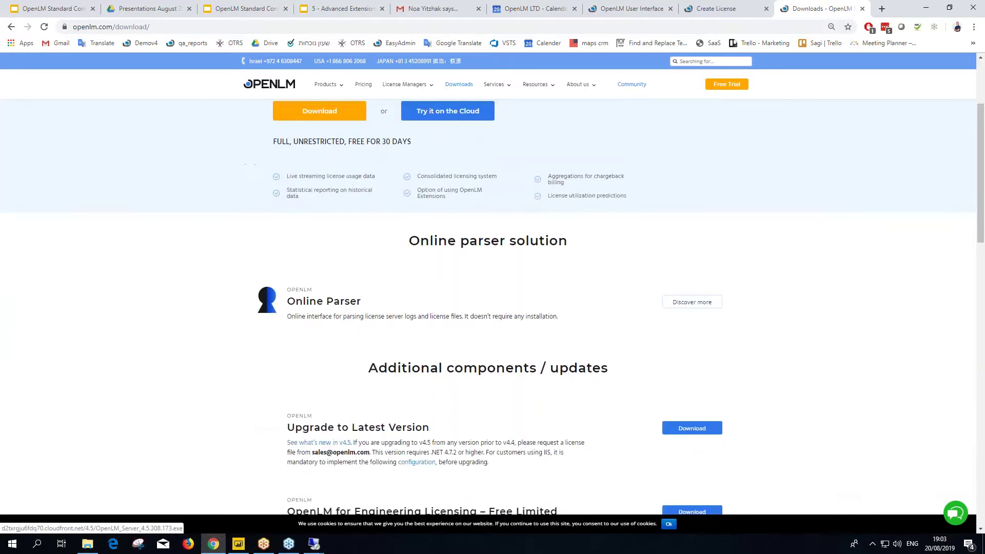
scroll(306, 212, up, 10)
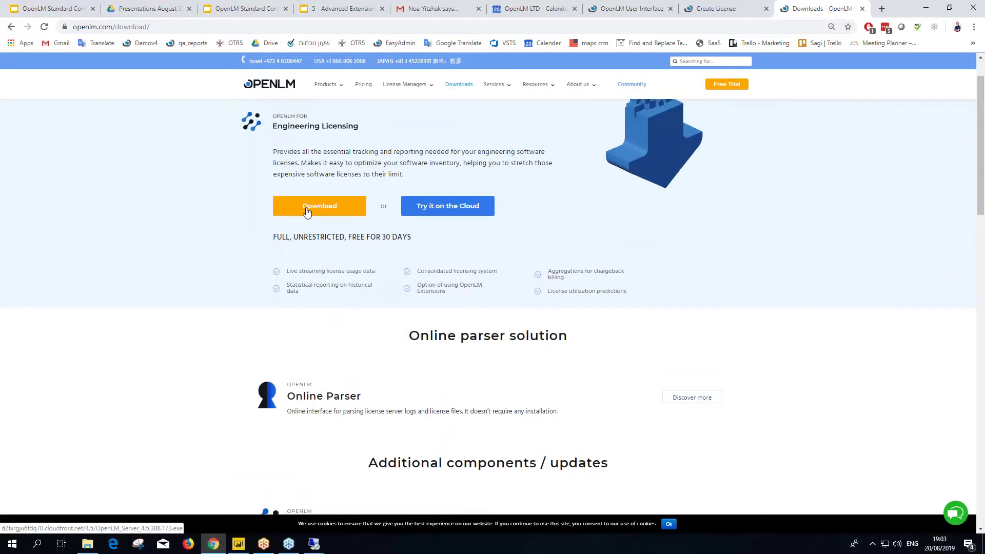
scroll(307, 212, down, 3)
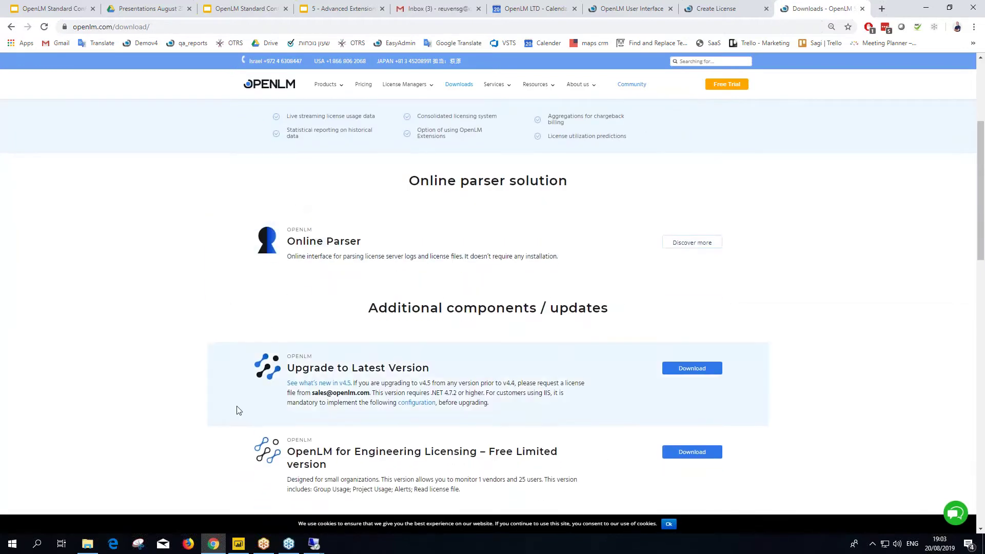
scroll(239, 410, up, 3)
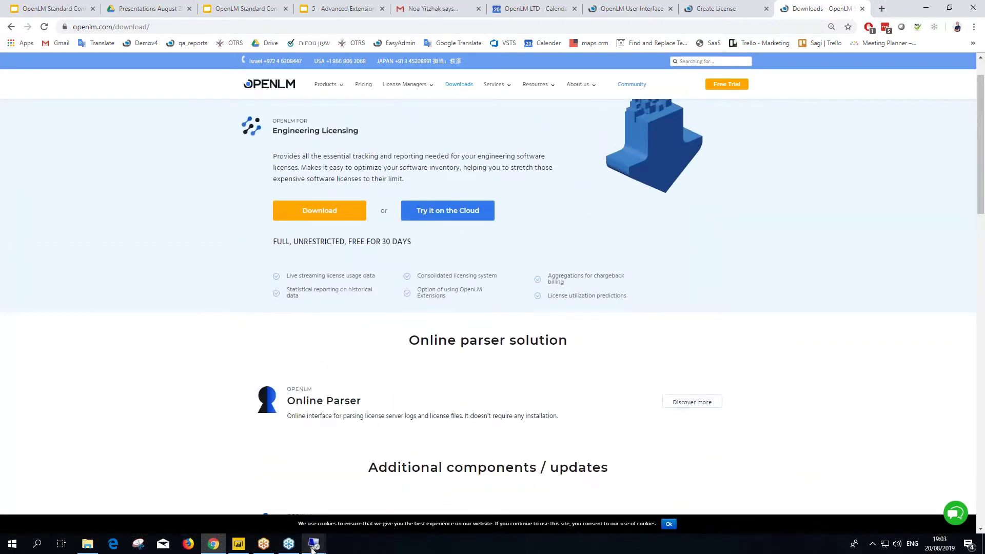
Switch to the win10demo remote desktop and launch the OpenLM Server 4.5.308.173 installer
click(312, 546)
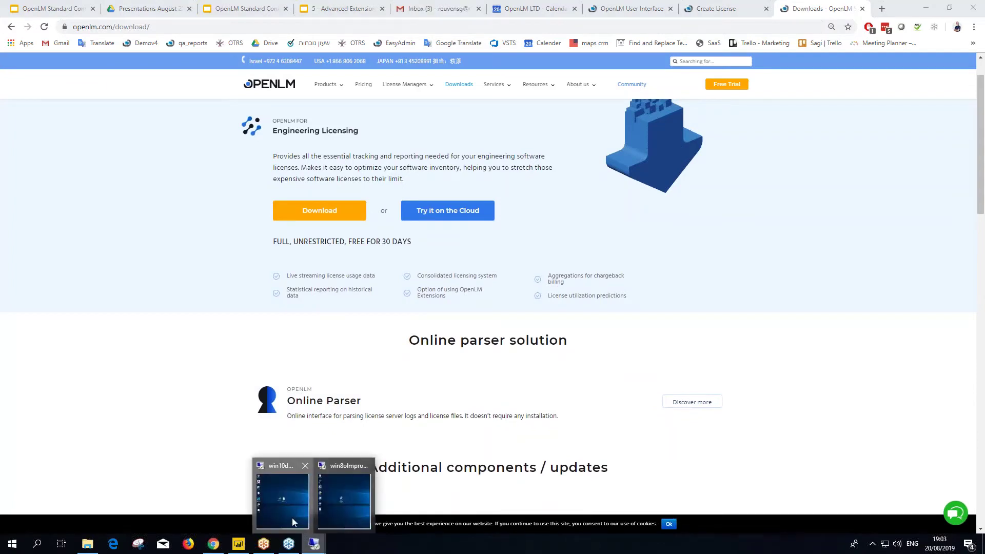
click(283, 498)
drag(227, 247, 292, 370)
click(293, 369)
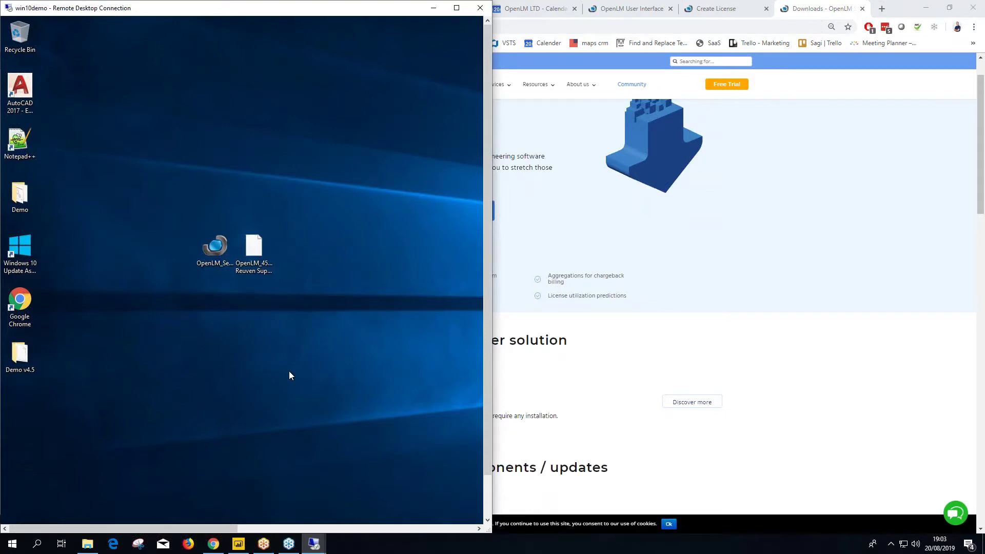
click(215, 248)
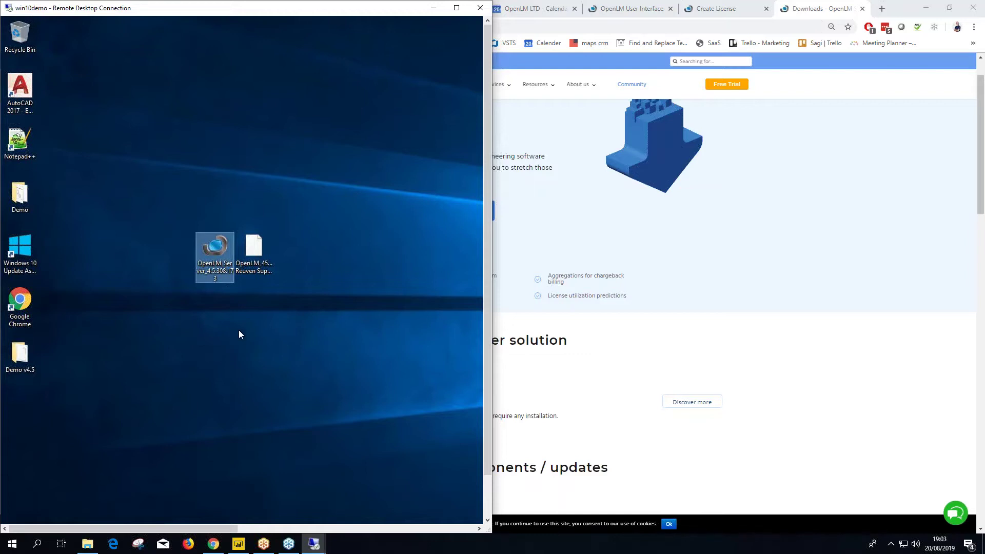
mouse_move(217, 255)
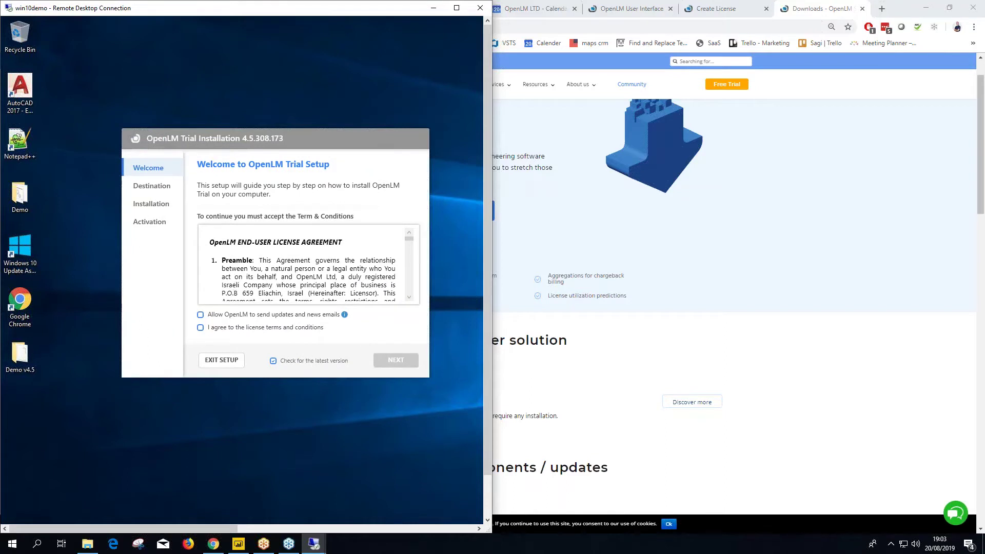
Agree to the license terms, leave the news emails option off and continue to the destination page of the setup
drag(236, 144, 233, 122)
click(226, 293)
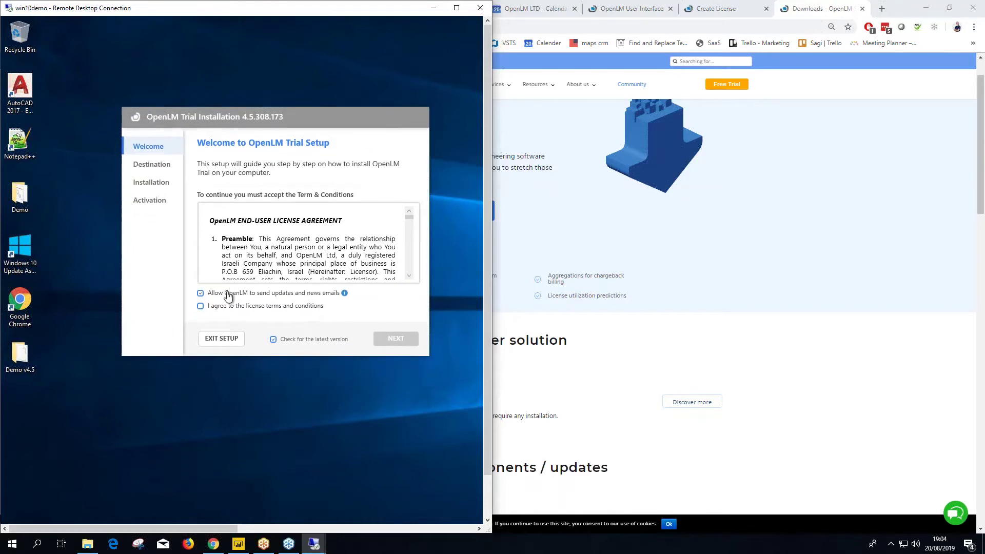
click(224, 307)
click(220, 294)
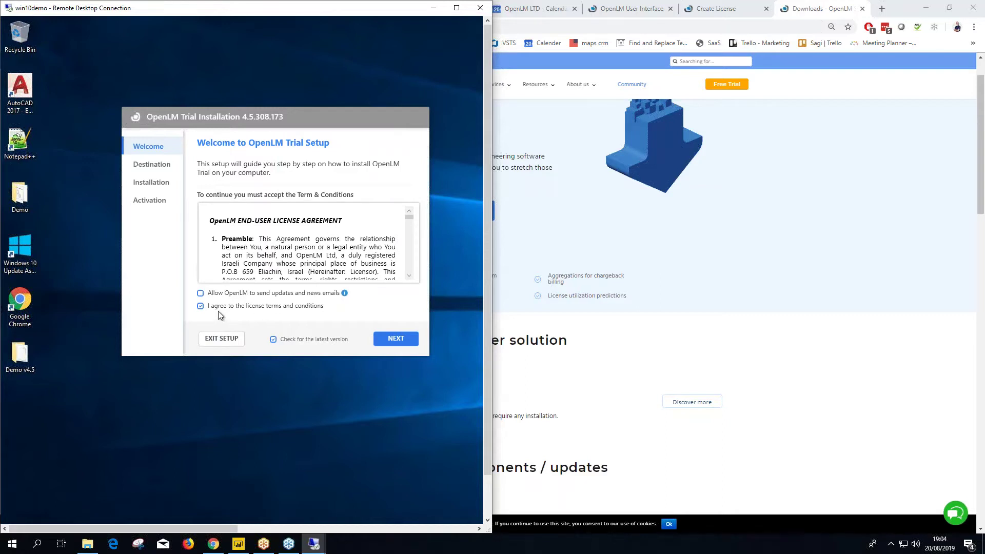
click(243, 309)
click(272, 309)
drag(413, 219, 412, 273)
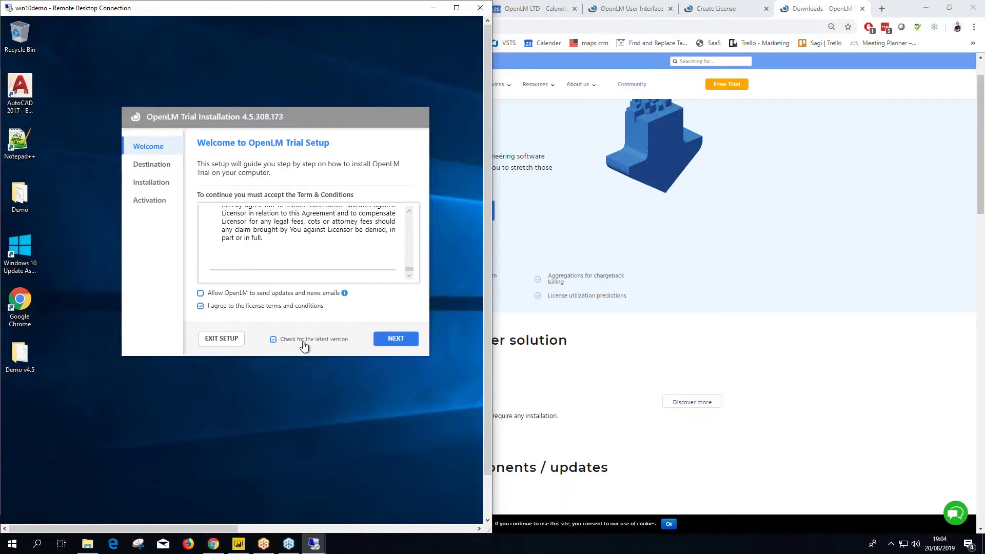
click(389, 342)
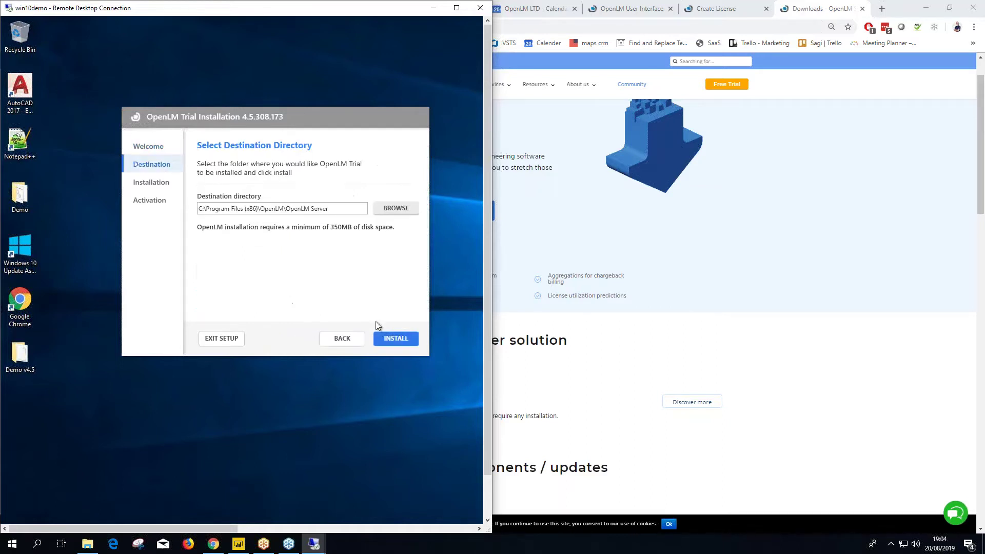
Keep the default destination C:\Program Files (x86)\OpenLM\OpenLM Server and start the installation
drag(334, 209, 174, 208)
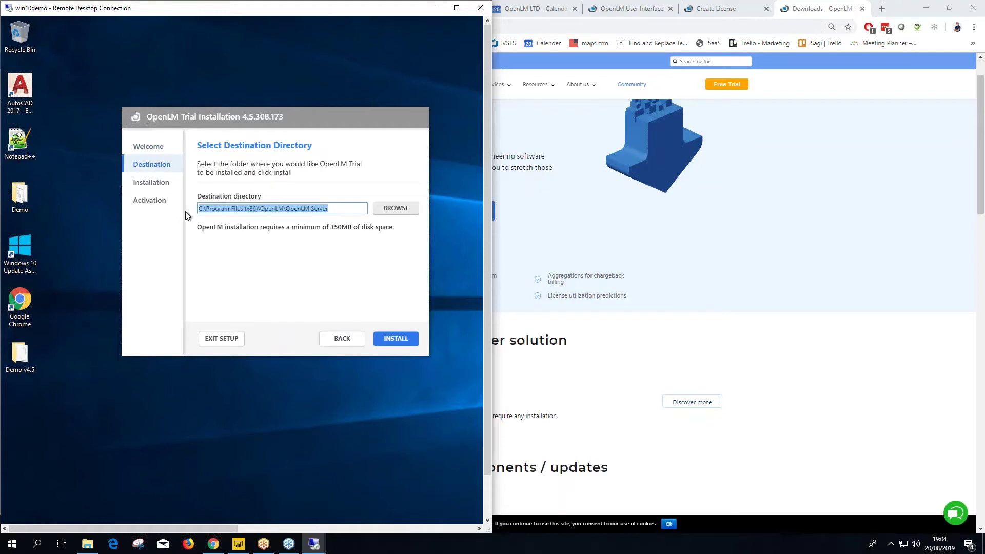
click(236, 209)
drag(333, 208, 203, 208)
click(273, 214)
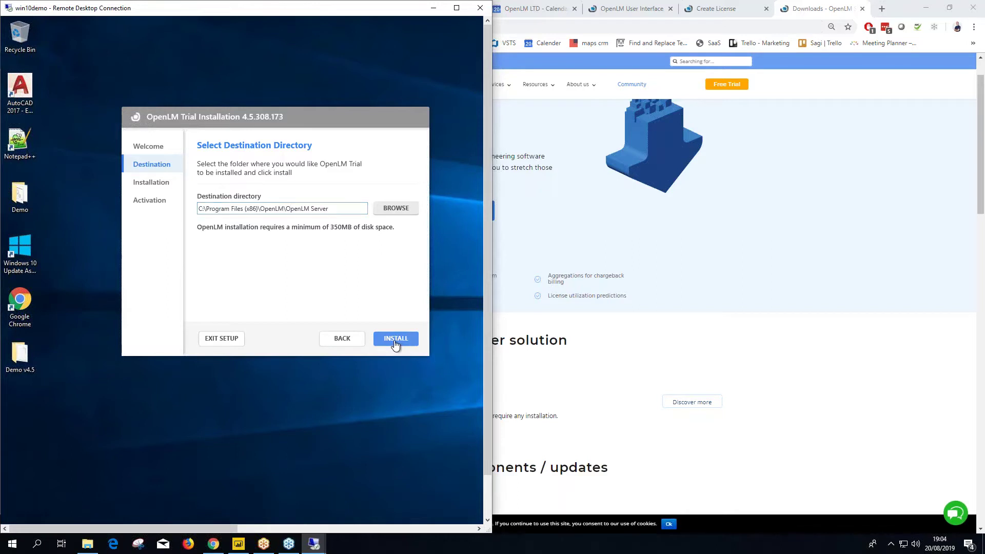
click(396, 340)
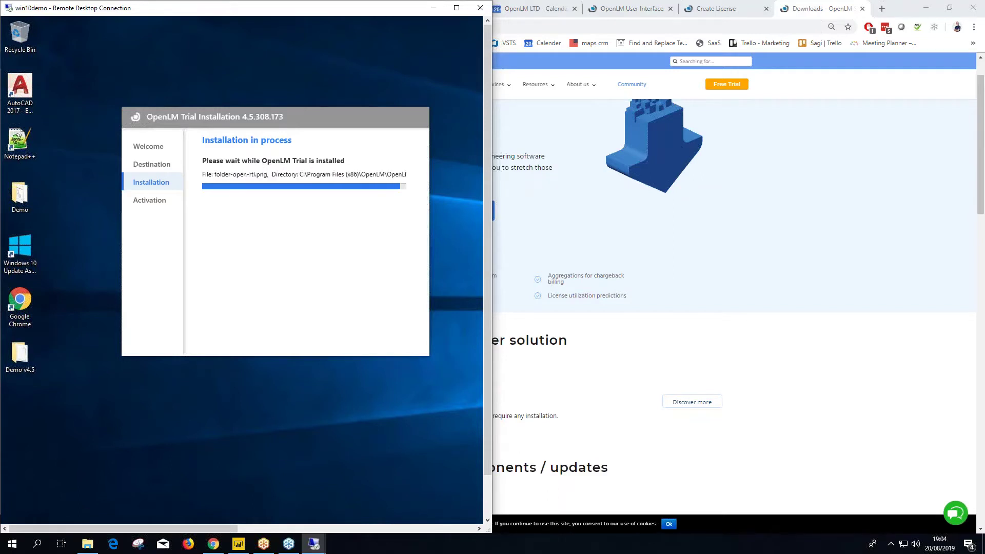
Check the installation progress and bring up the win8olmprod remote desktop to view its OpenLM Broker installer
drag(488, 309, 487, 365)
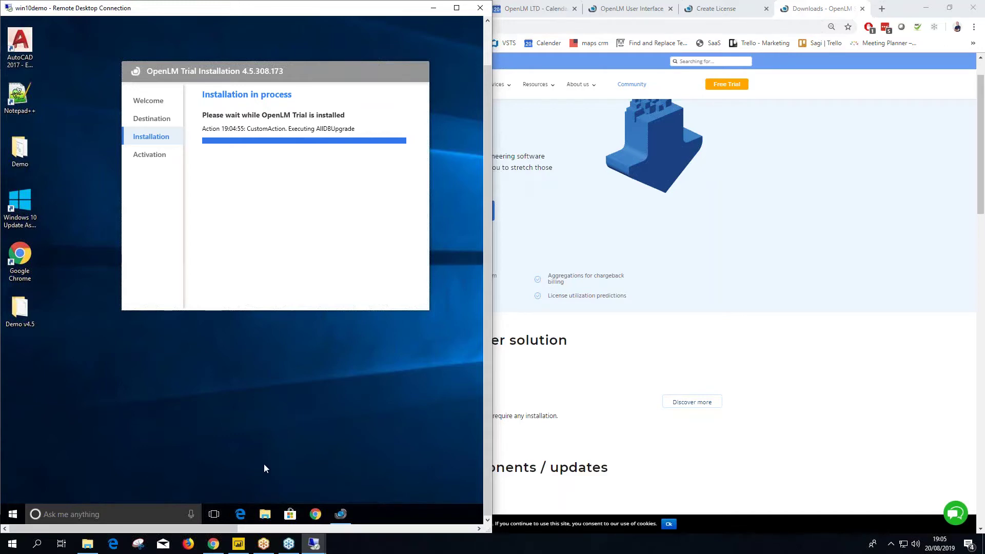
mouse_move(314, 546)
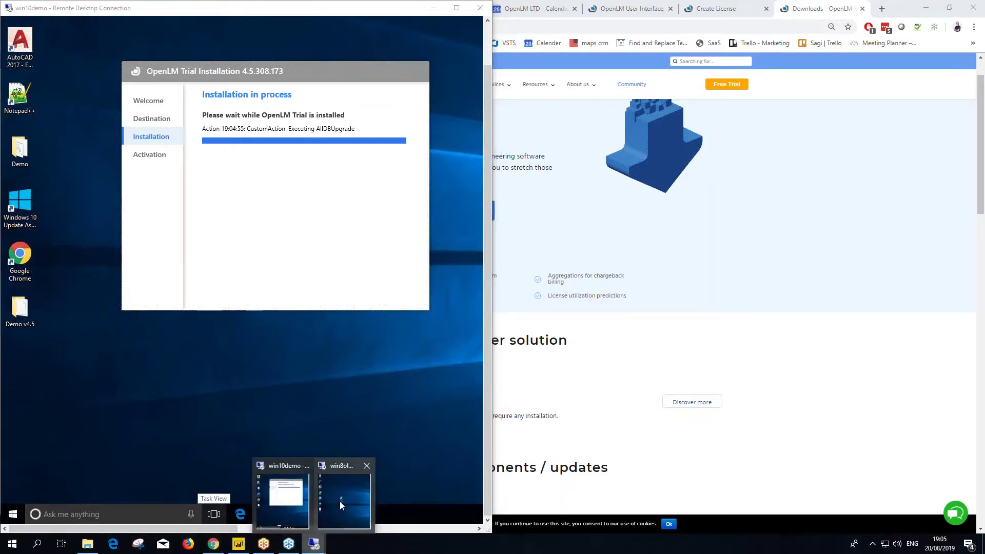
click(341, 505)
scroll(980, 297, down, 2)
scroll(980, 298, up, 2)
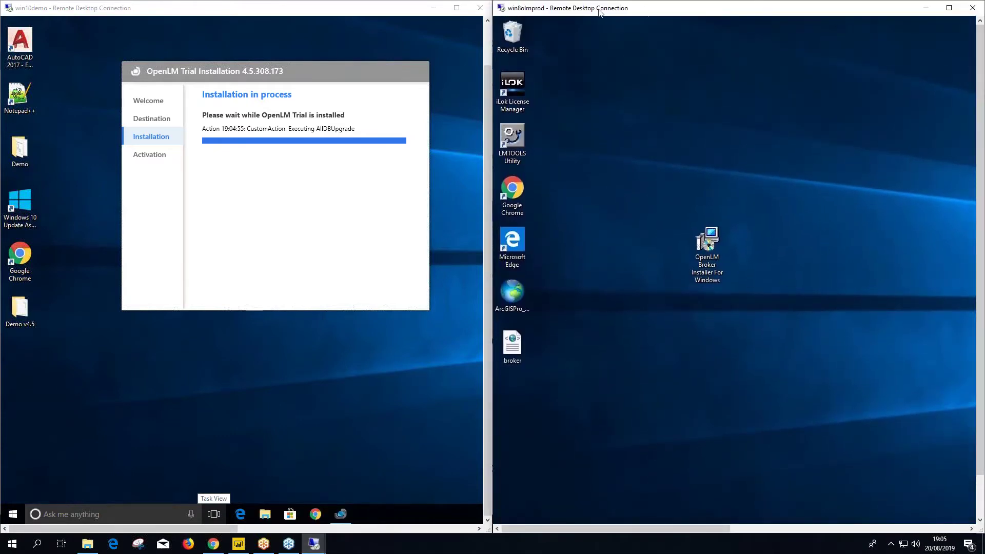
Switch to the OpenLM Standard Configuration presentation in Google Slides and examine the Broker and Central Network Server parts of the diagram
click(213, 544)
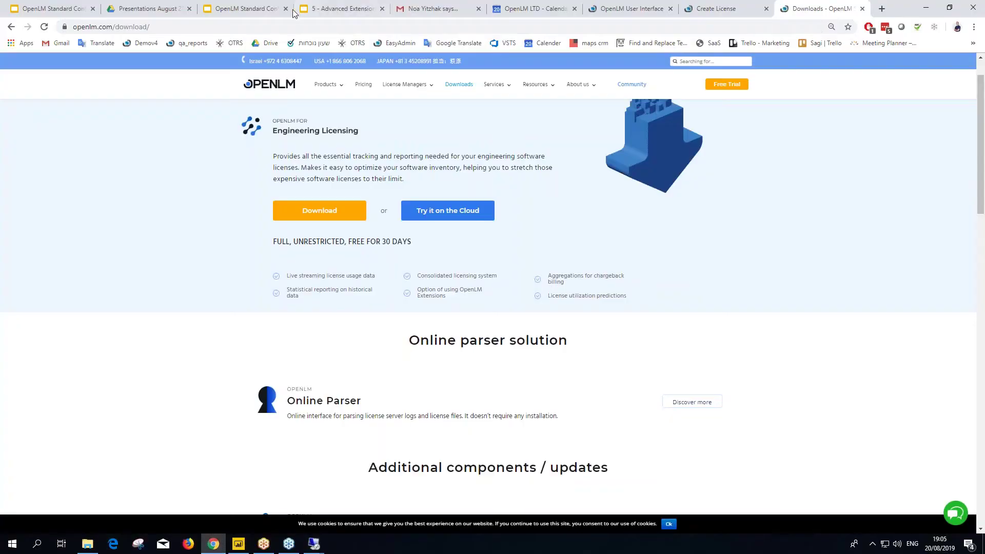
click(330, 8)
click(257, 7)
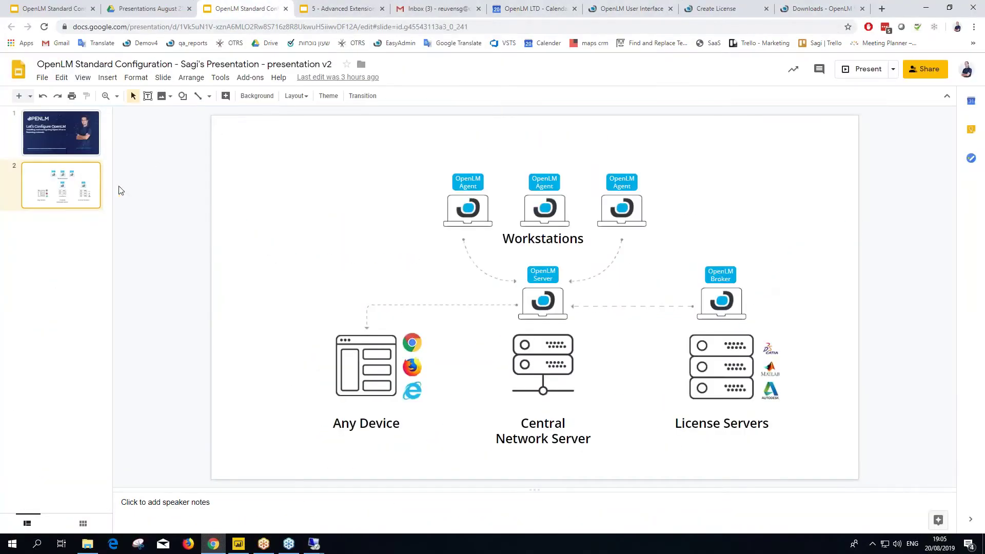
click(718, 296)
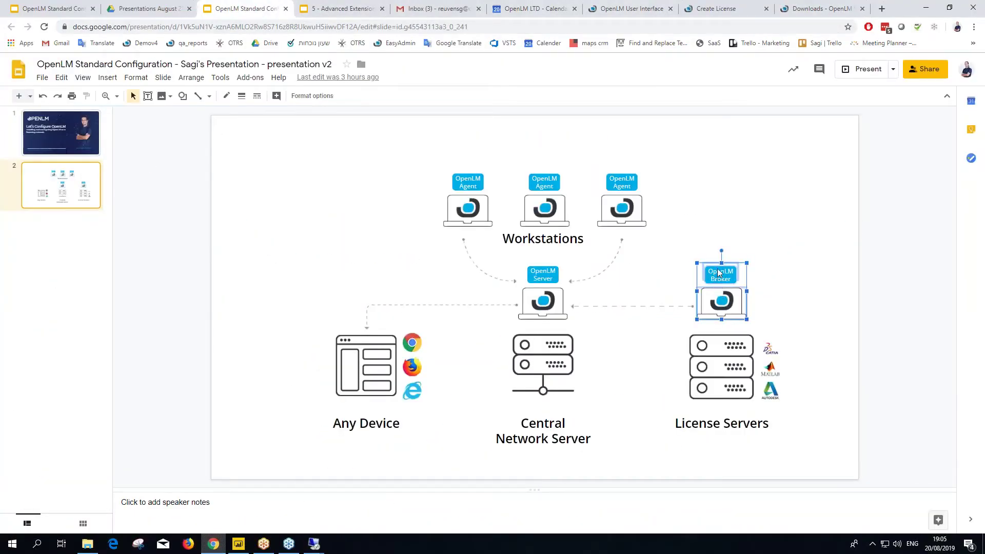
click(721, 258)
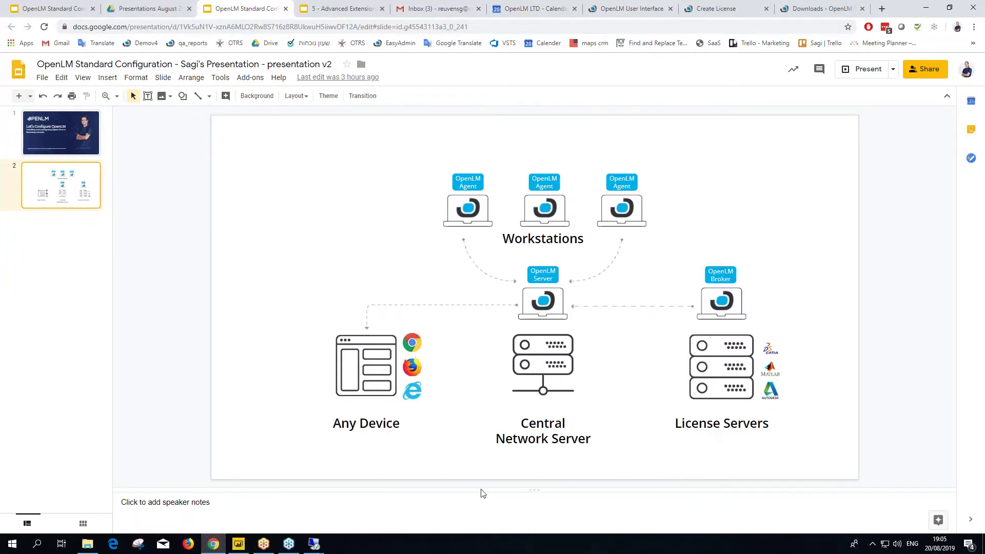
click(520, 324)
click(536, 439)
Return to the win10demo remote desktop and open the folder C:\Program Files (x86)\OpenLM\OpenLM Server in File Explorer
mouse_move(314, 544)
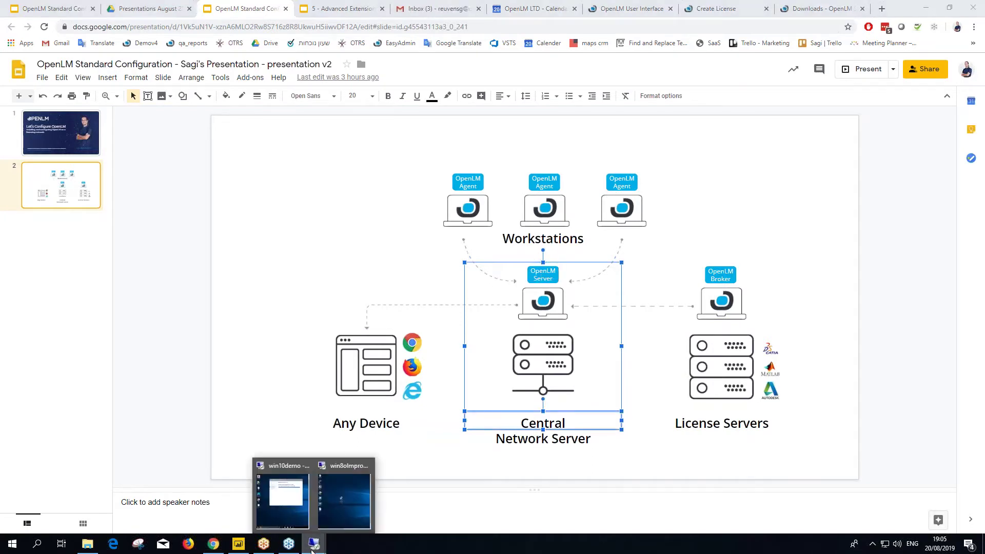
click(291, 513)
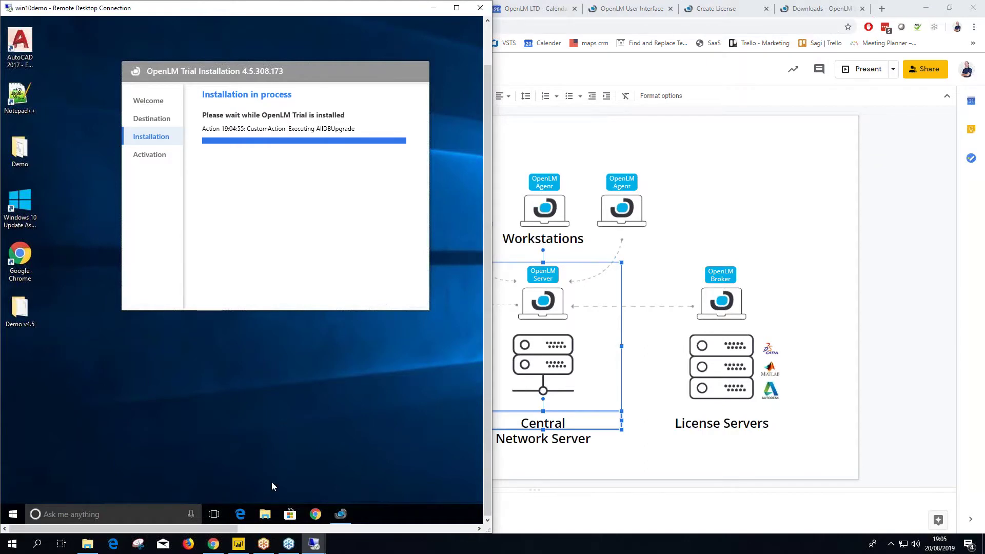
click(264, 515)
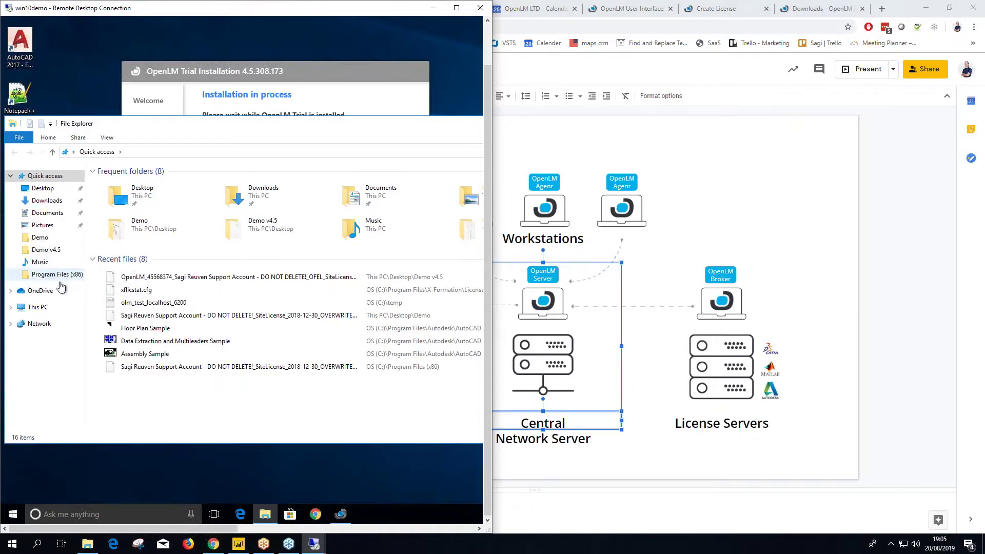
click(38, 307)
double_click(287, 263)
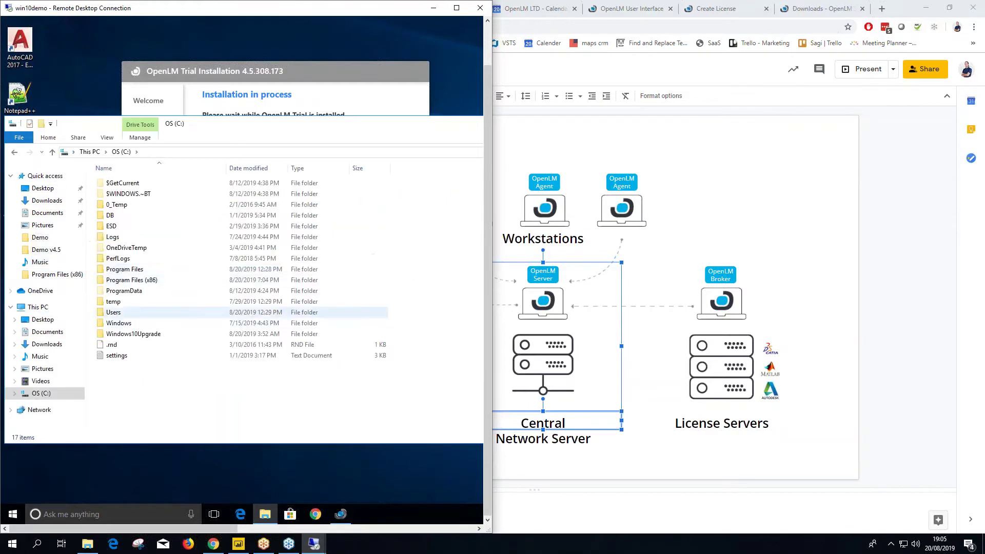
double_click(124, 290)
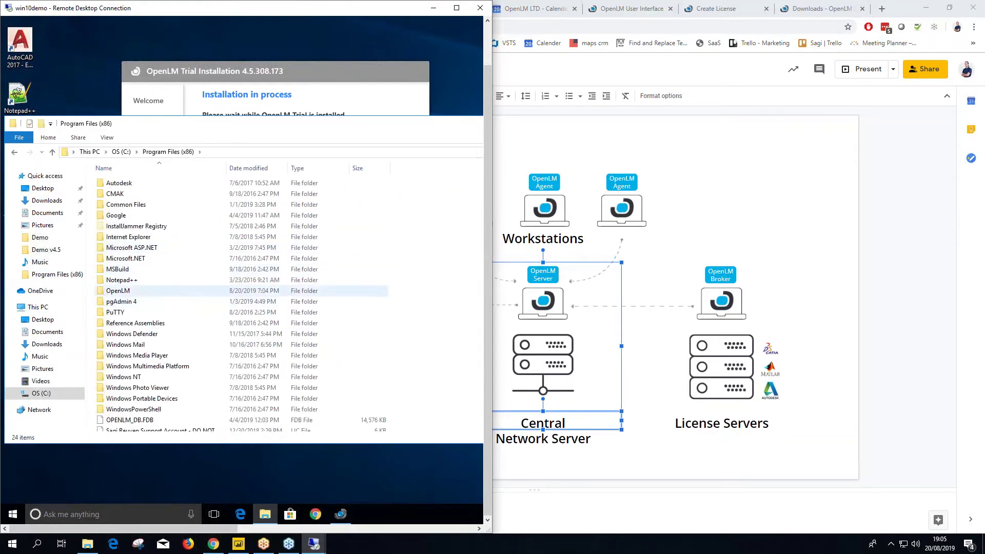
double_click(129, 291)
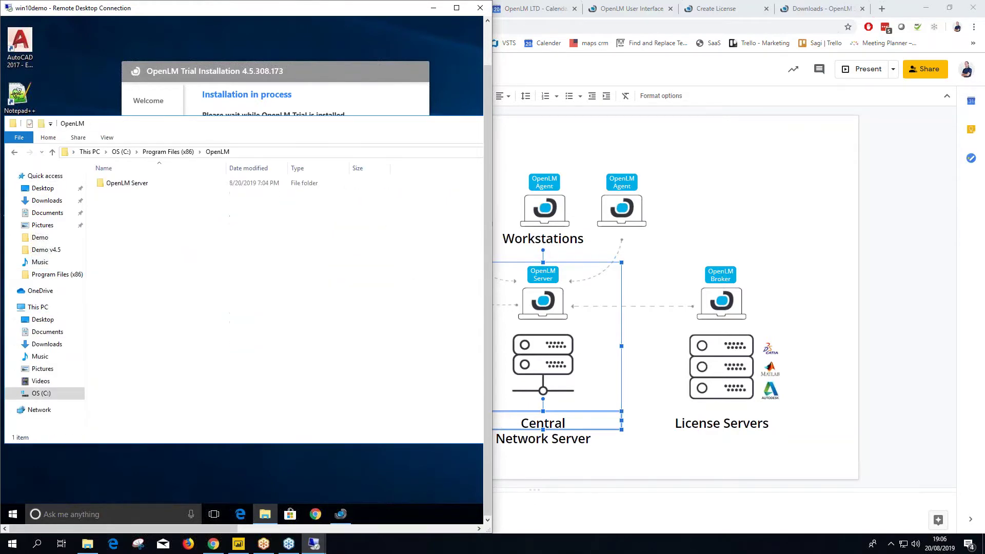
double_click(138, 185)
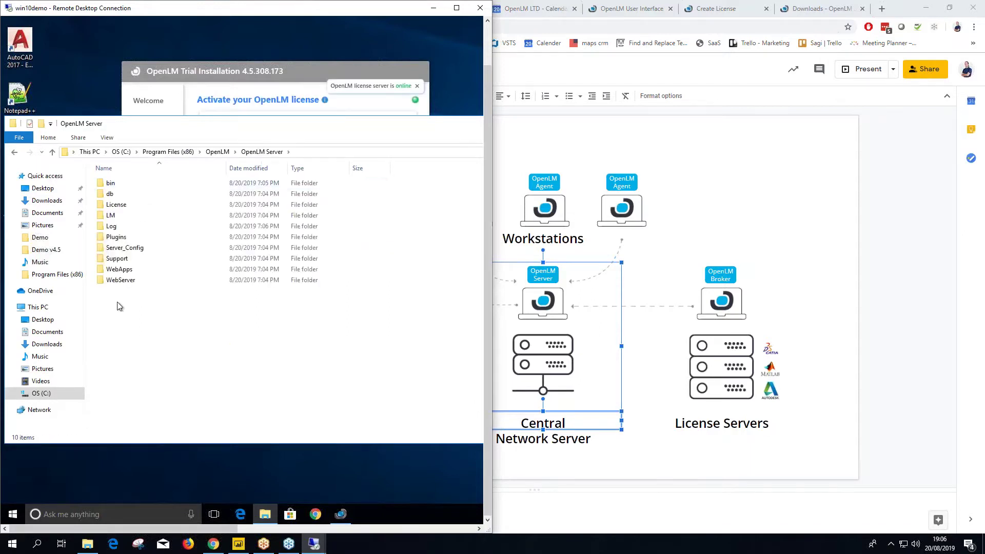
Inspect the contents of the db folder, go back to OpenLM Server and select the License folder
double_click(110, 194)
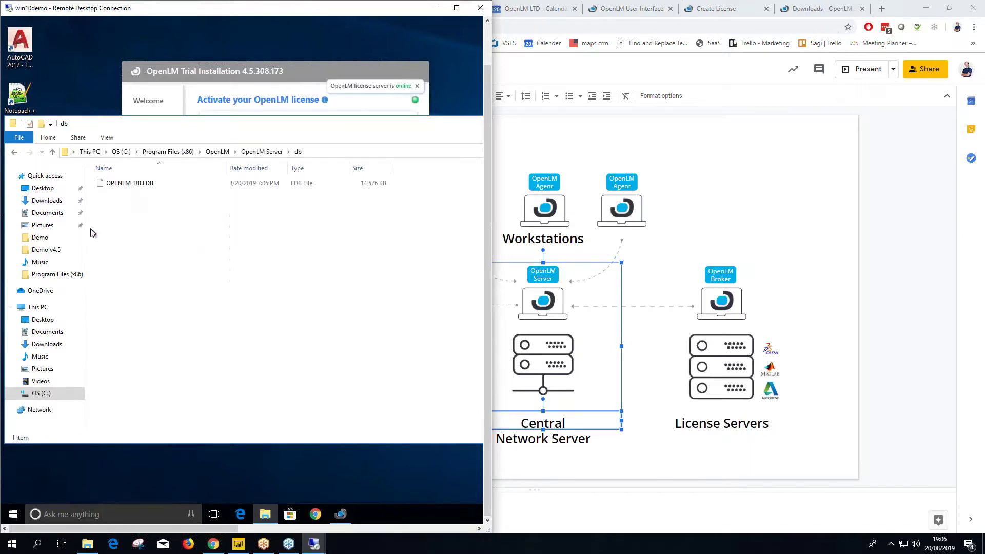
click(52, 152)
click(123, 205)
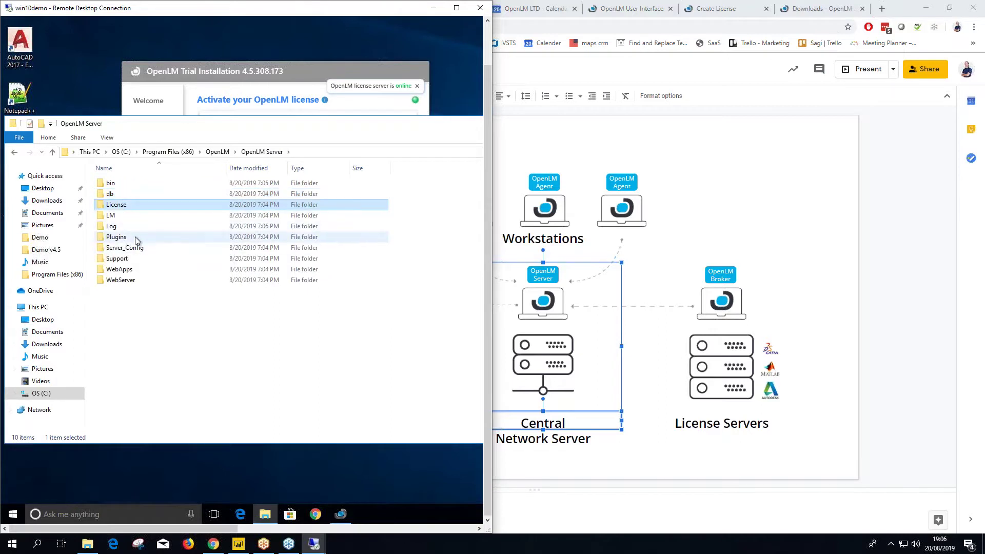
Point out the Log folder in OpenLM Server, minimise File Explorer and return to the trial installer's license activation page
click(131, 230)
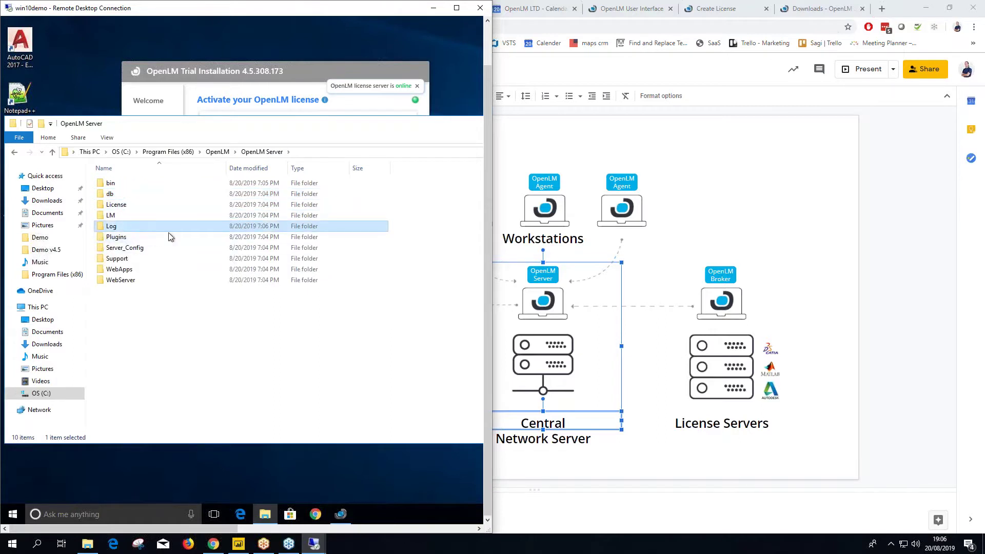
drag(349, 128, 311, 289)
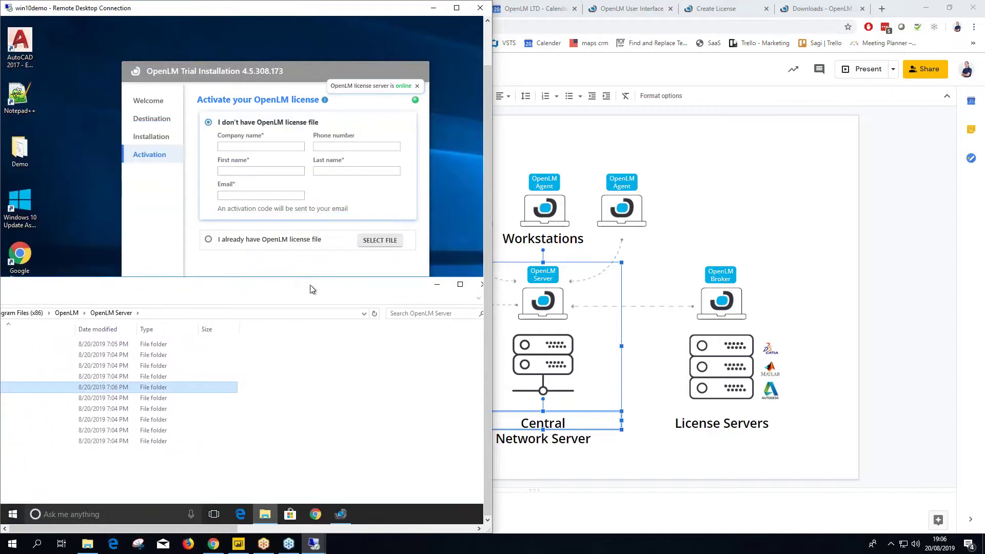
click(436, 284)
drag(244, 79, 243, 99)
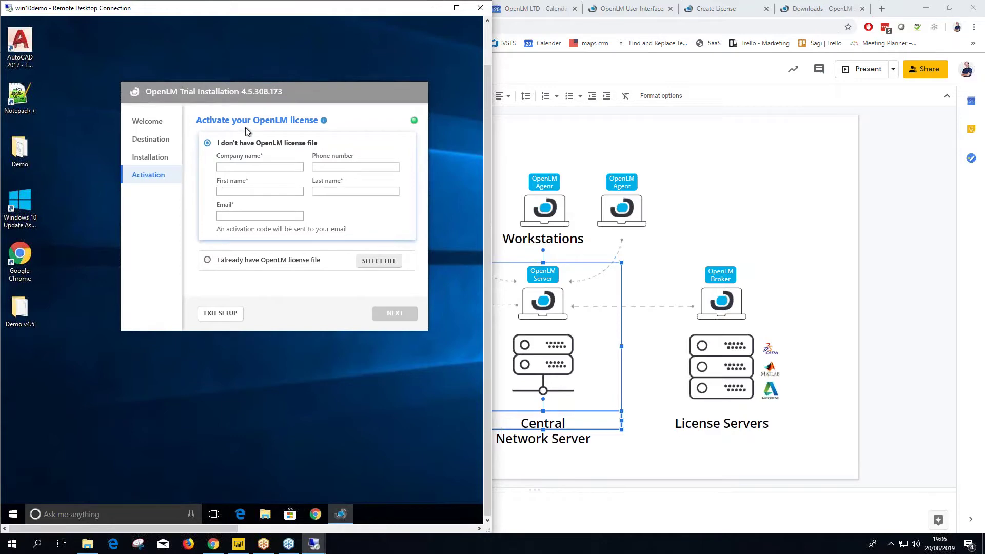
Activate OpenLM with the existing license file from the Desktop and proceed with the setup
mouse_move(415, 122)
click(208, 261)
click(374, 265)
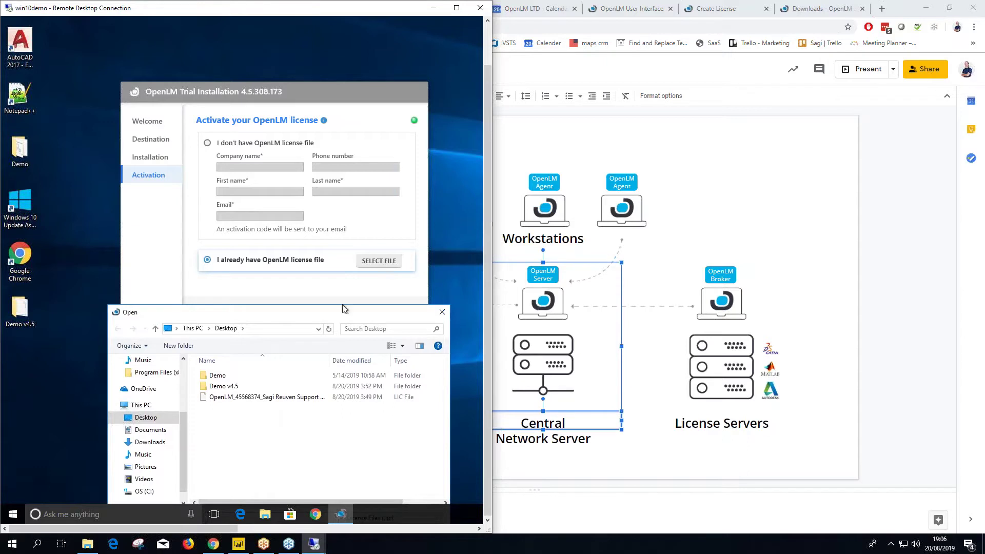
click(243, 402)
double_click(243, 401)
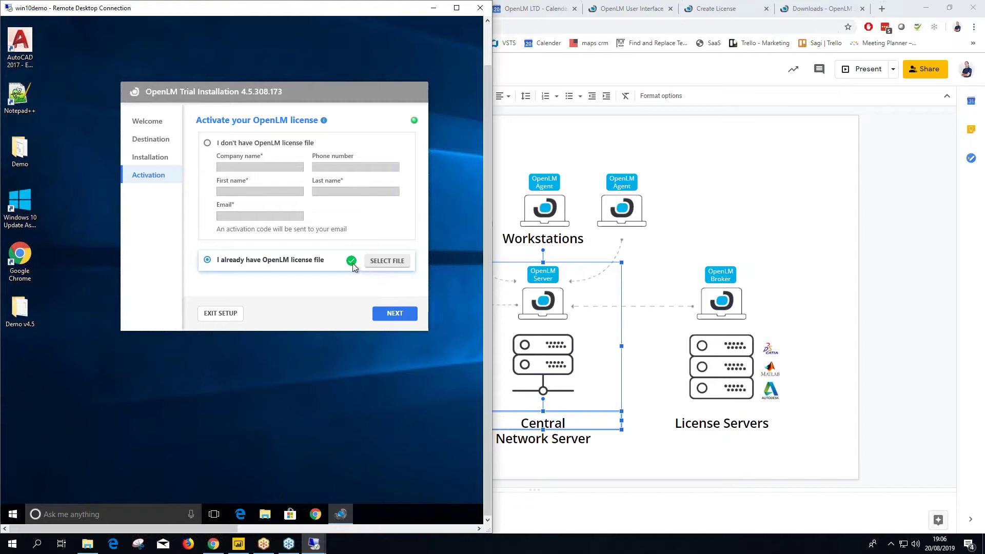
click(390, 319)
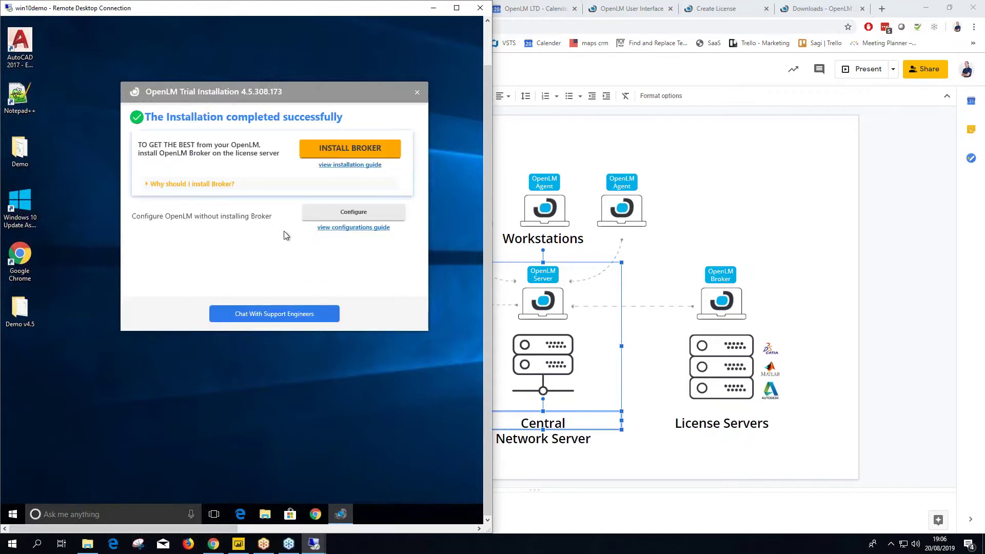
Expand the reasons for installing the Broker, request its installation for a separate license server and copy the OpenLM hostname
drag(245, 91, 224, 123)
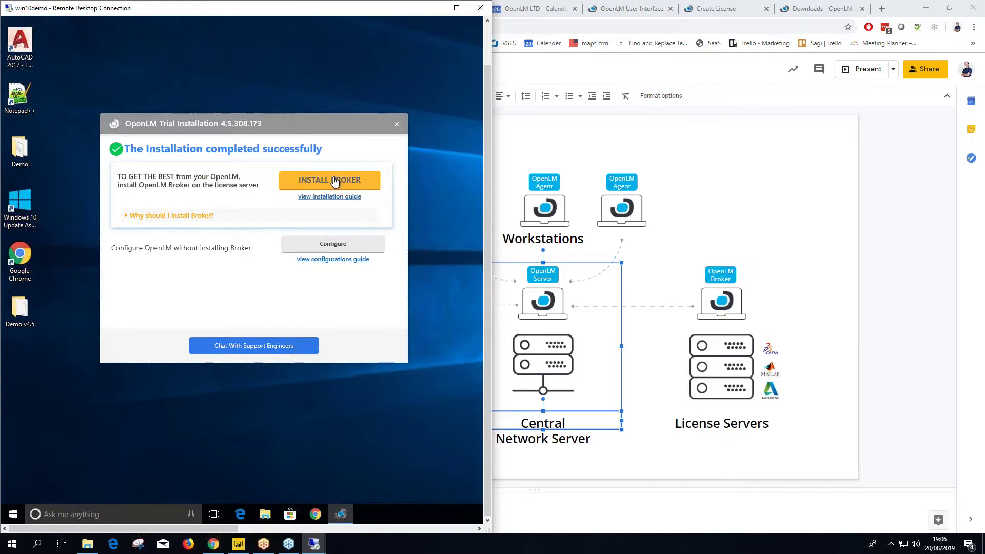
click(128, 217)
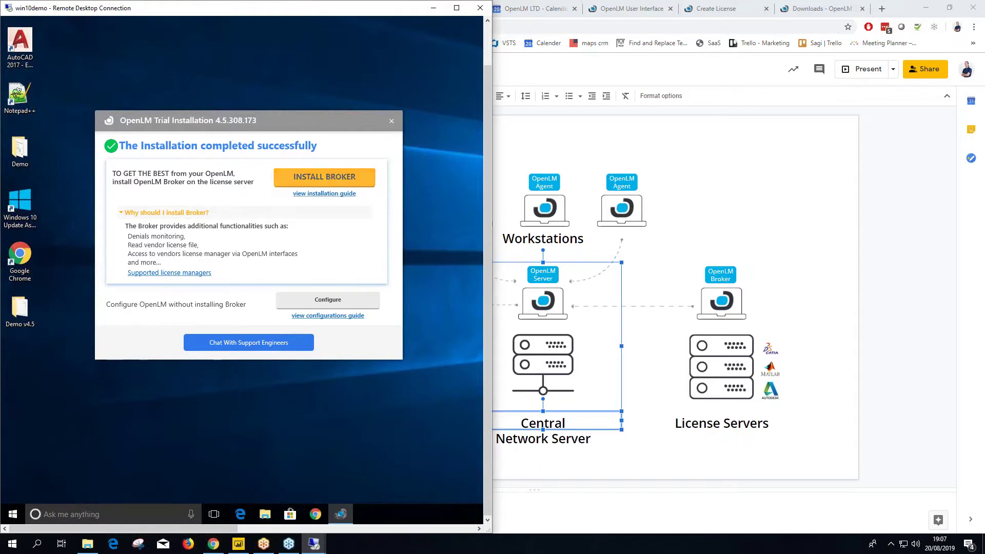
click(305, 182)
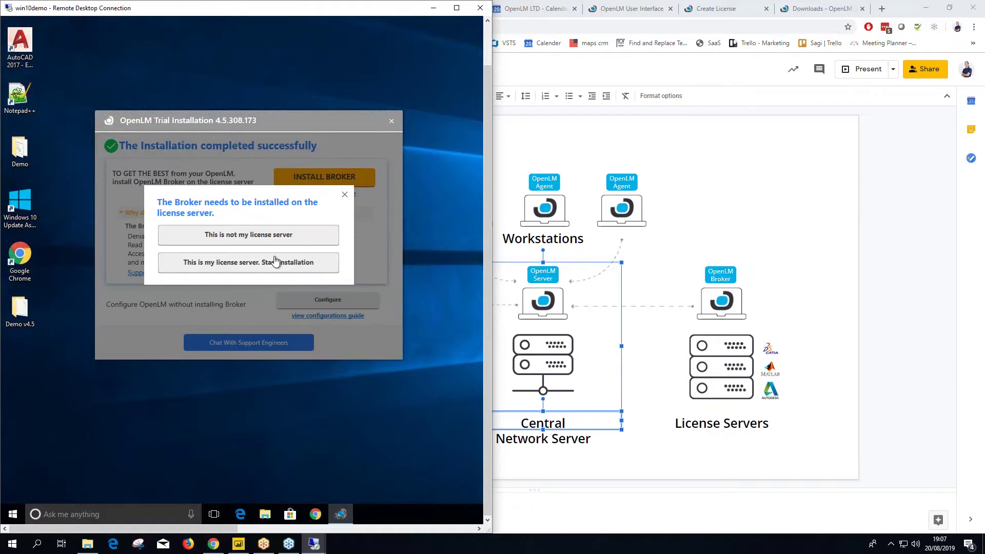
click(261, 238)
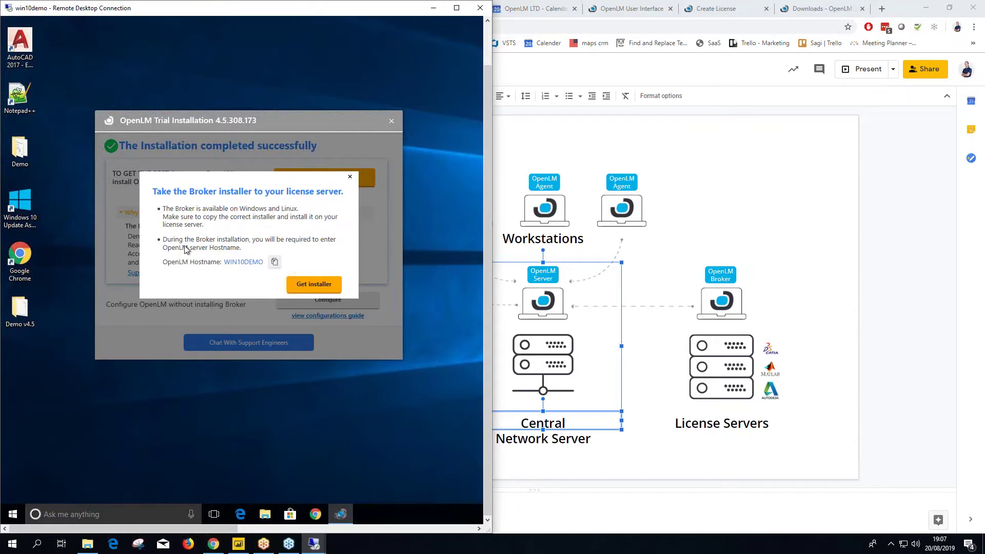
click(275, 262)
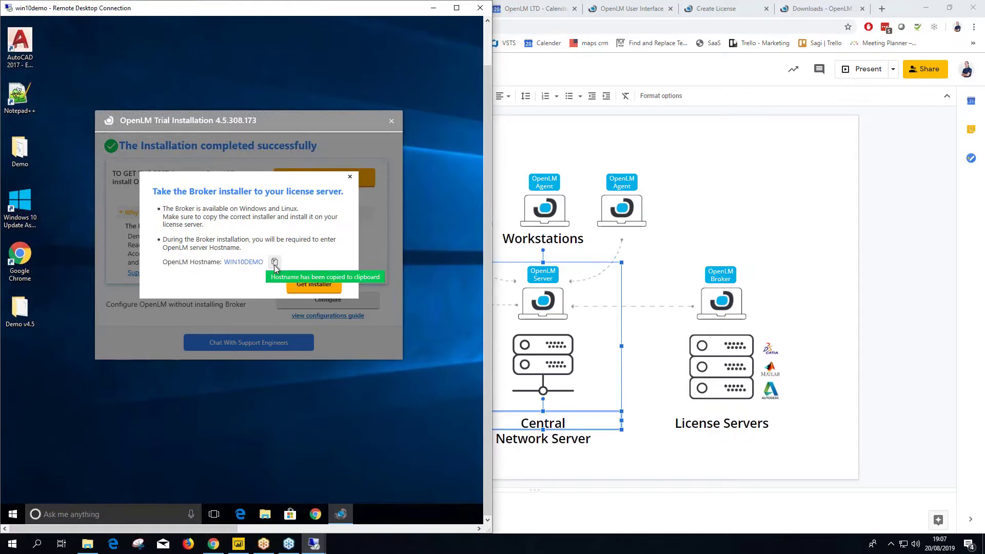
Switch to the Google Slides diagram and examine the connection between the OpenLM Broker and the OpenLM Server
click(724, 303)
click(690, 307)
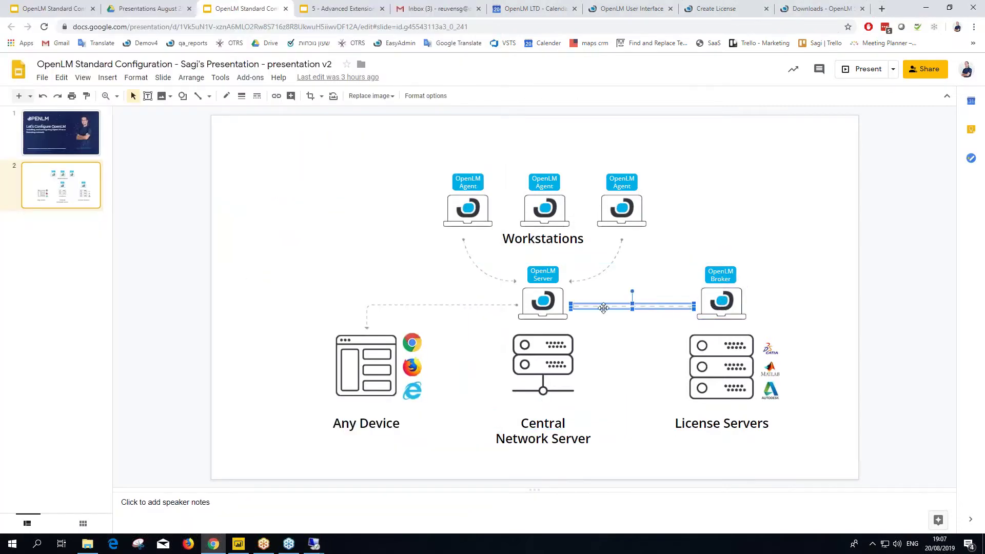
click(556, 307)
click(717, 300)
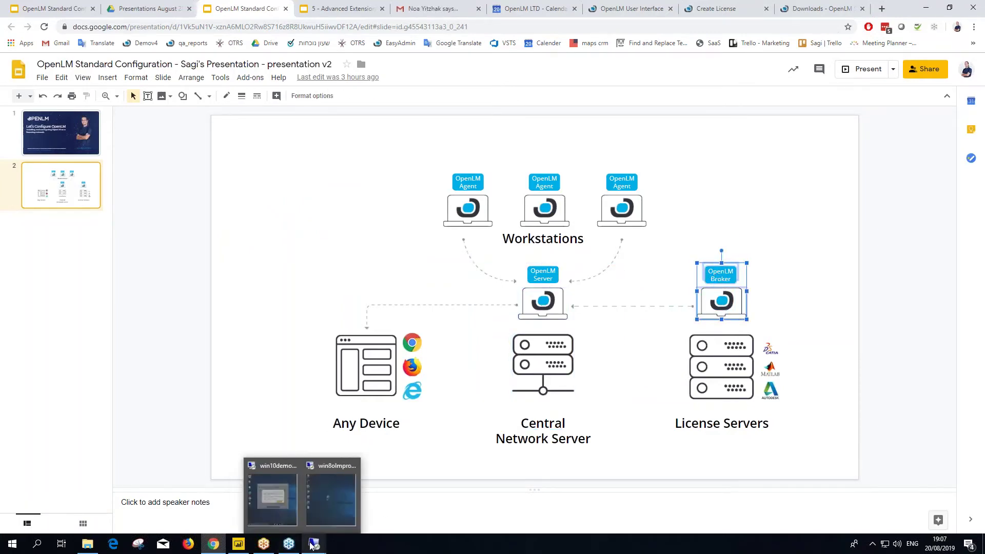
On win10demo, copy the OpenLM hostname again, get the Broker installers and select OpenLM Broker for Windows in the BrokerInstallers folder
click(301, 520)
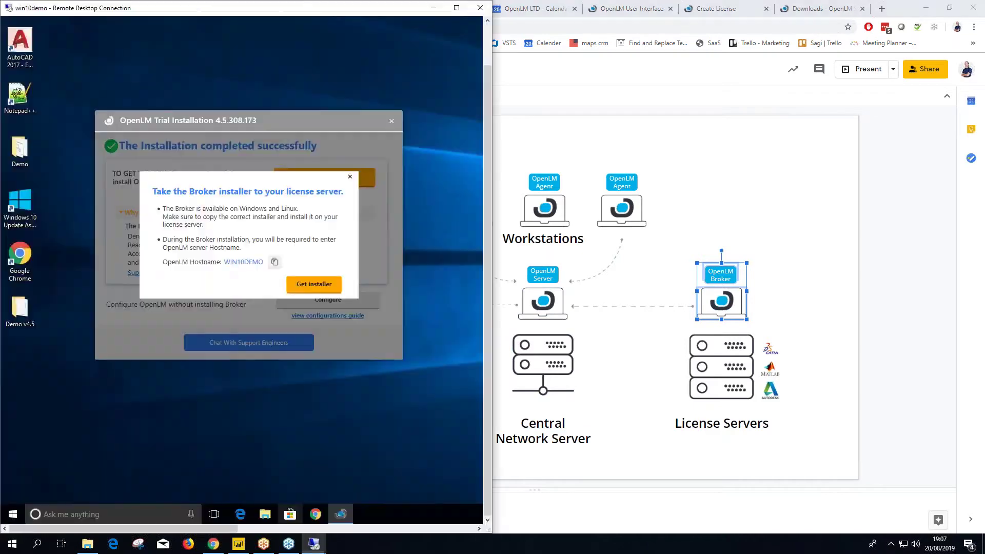
click(274, 262)
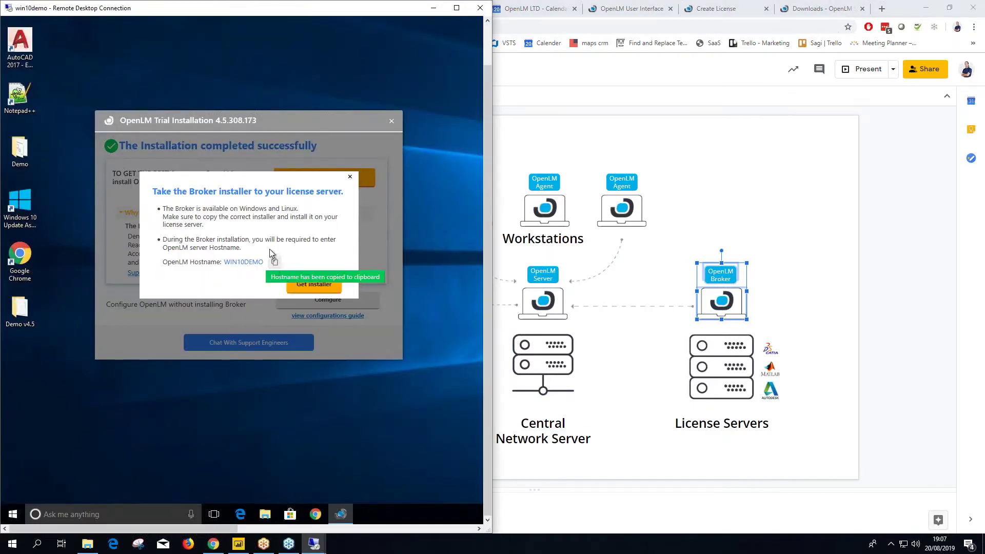
click(309, 286)
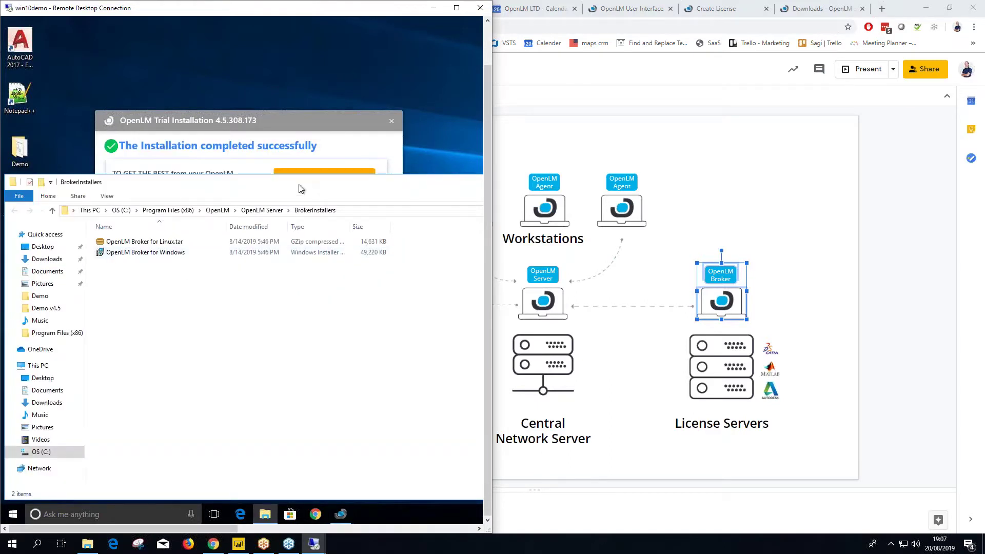
drag(205, 182, 192, 239)
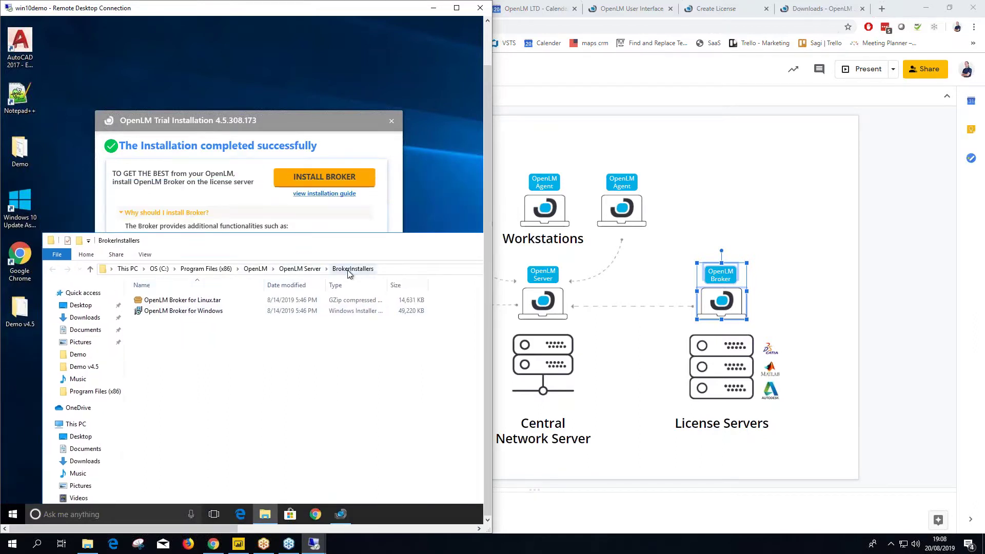
click(157, 312)
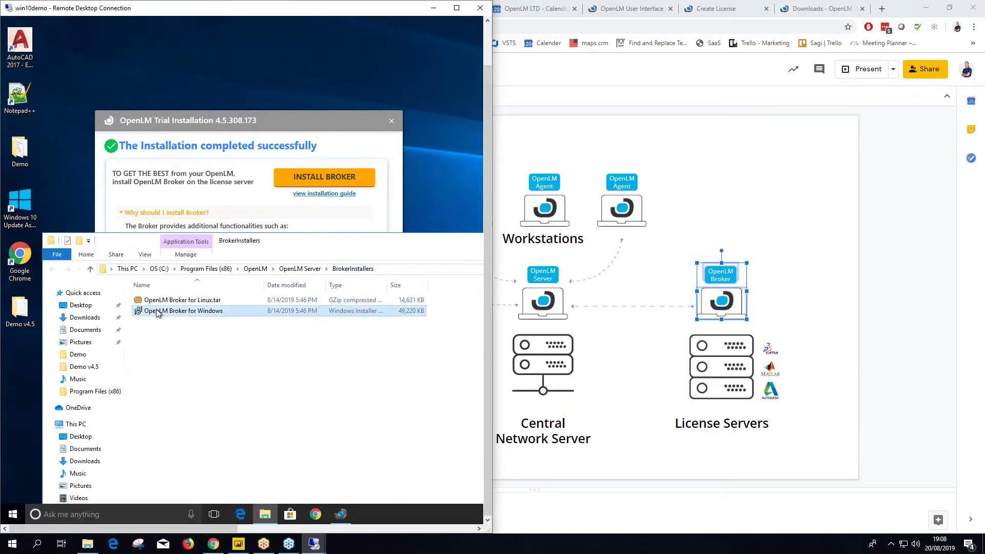
click(199, 304)
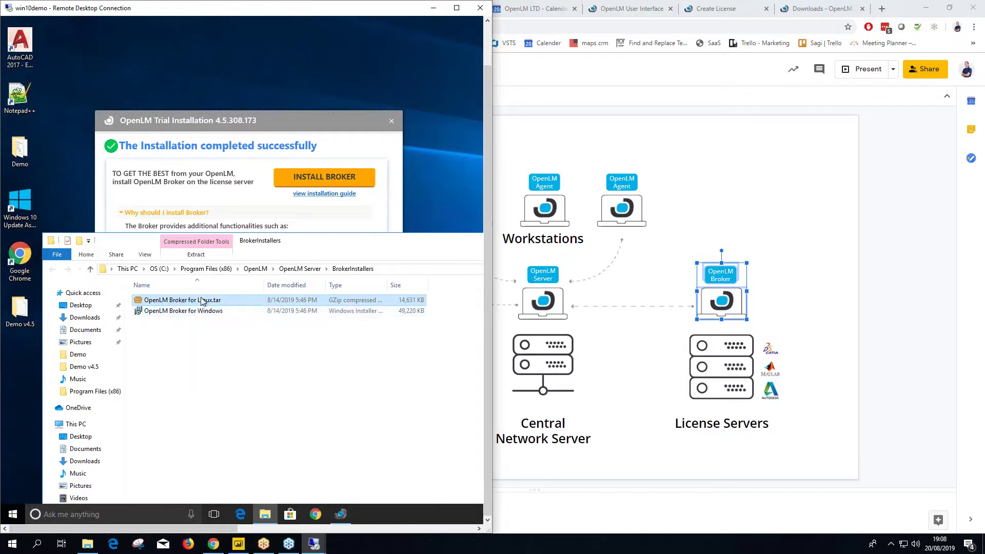
click(212, 314)
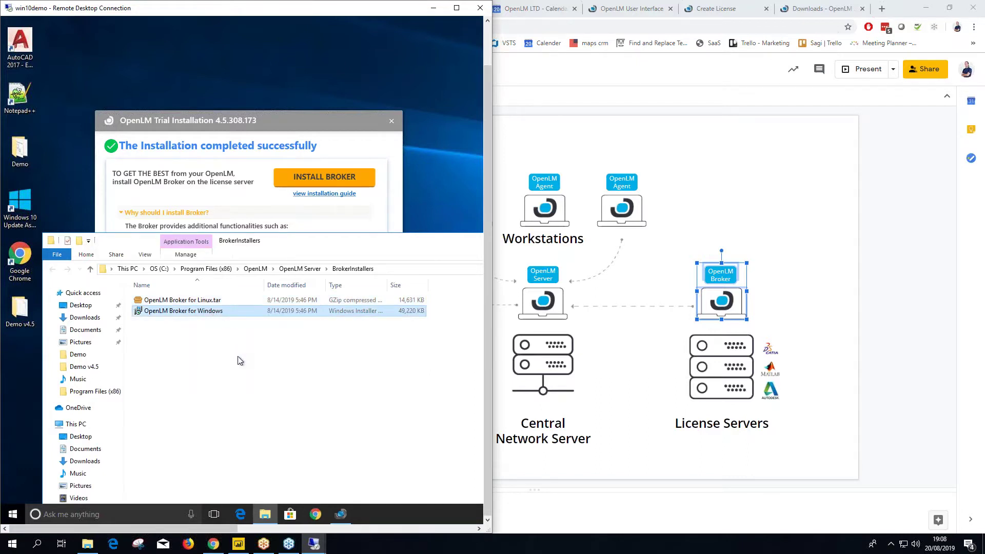
Bring up the win8olmprod remote desktop beside win10demo and select its OpenLM Broker installer for Windows
mouse_move(308, 546)
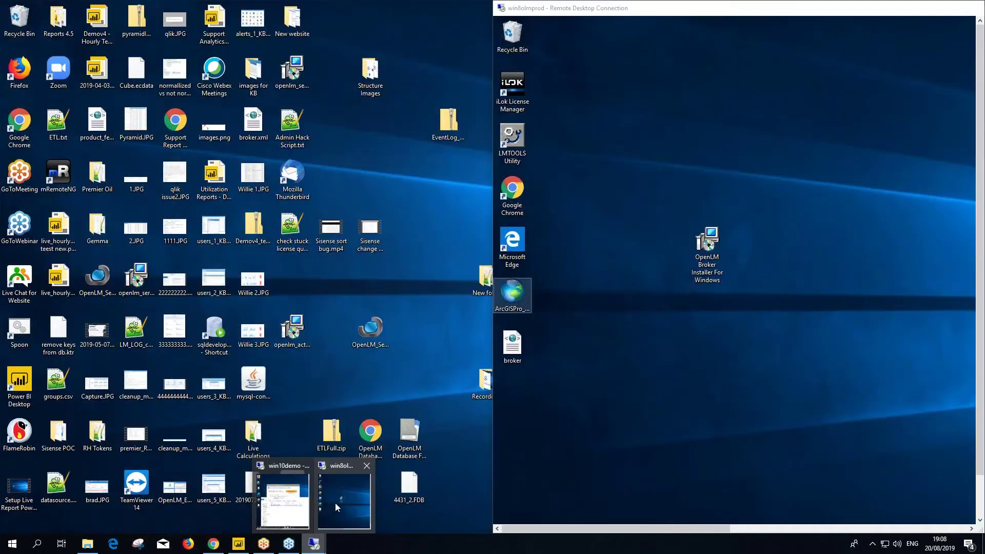
click(335, 504)
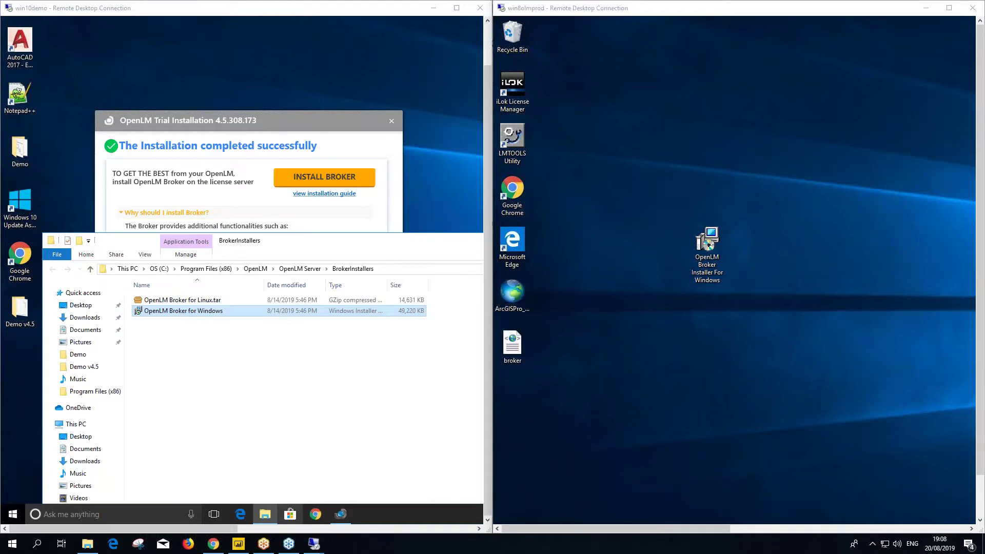
click(706, 238)
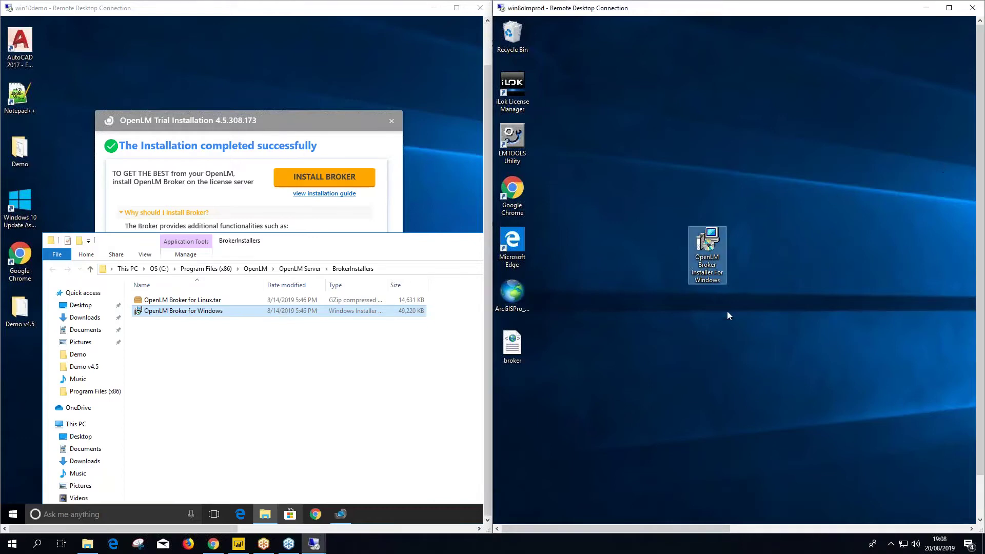
Close the OpenLM Trial Installation window and the BrokerInstallers folder on win10demo
click(347, 243)
drag(397, 236, 223, 236)
click(391, 124)
drag(393, 246, 293, 245)
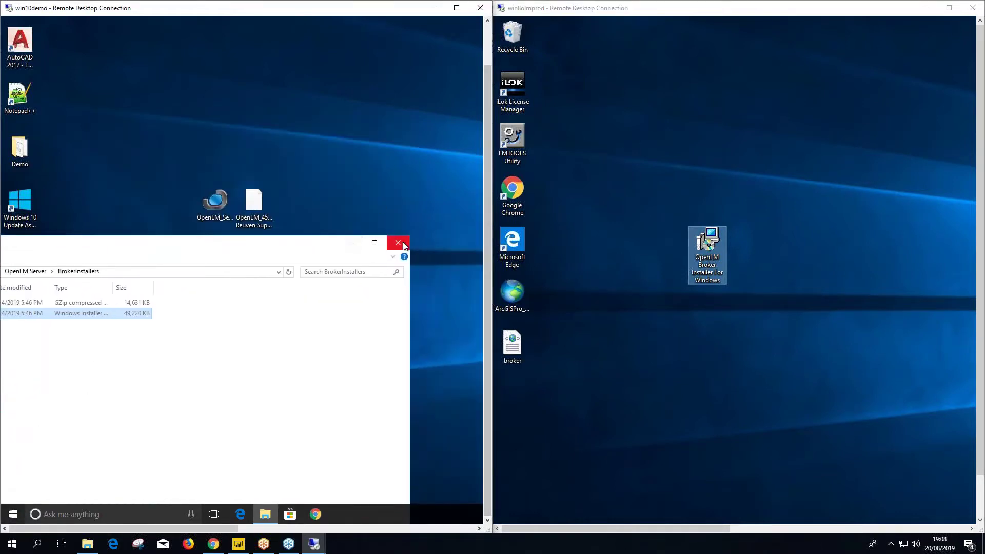
click(402, 241)
Launch the OpenLM Broker installer on win8olmprod and choose to install a new Broker instance
double_click(716, 243)
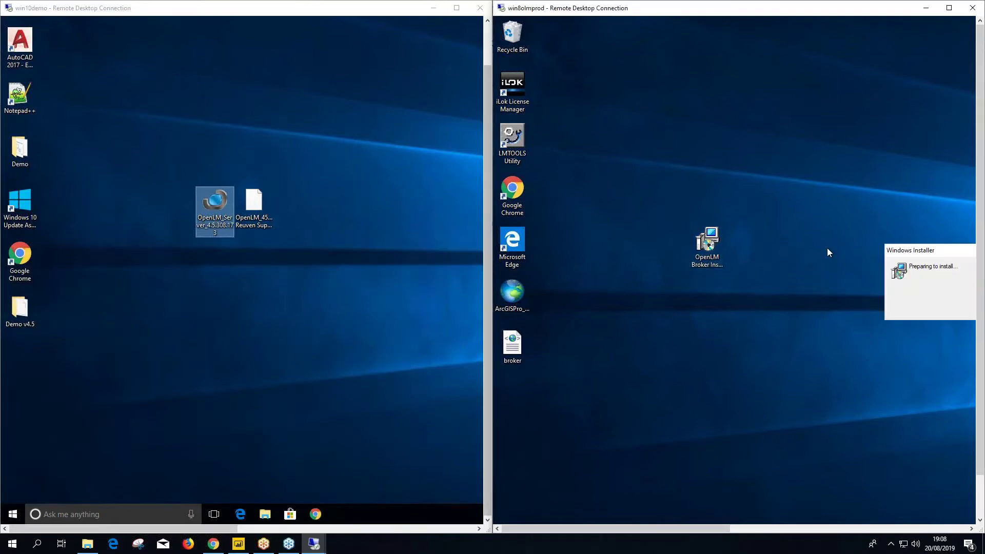
drag(719, 527, 843, 521)
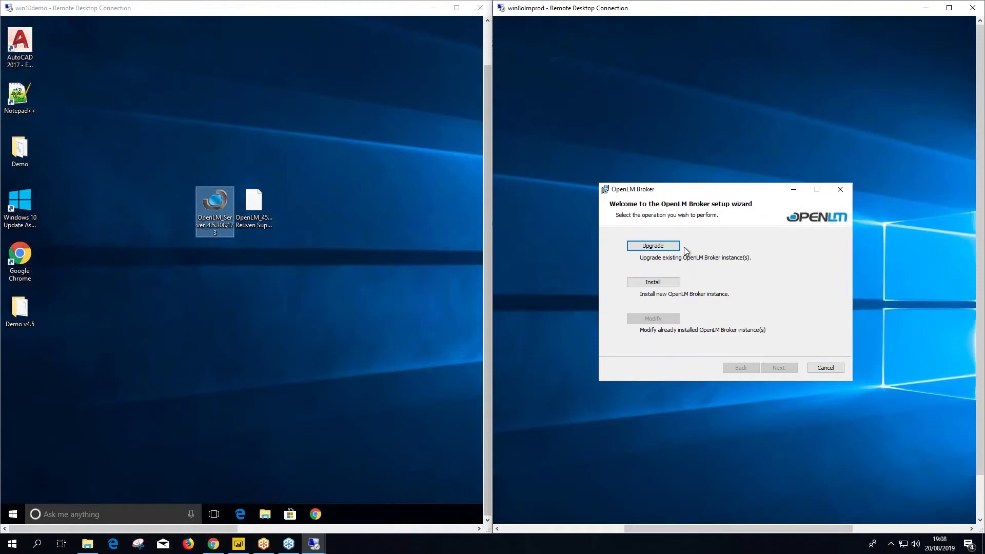
click(654, 282)
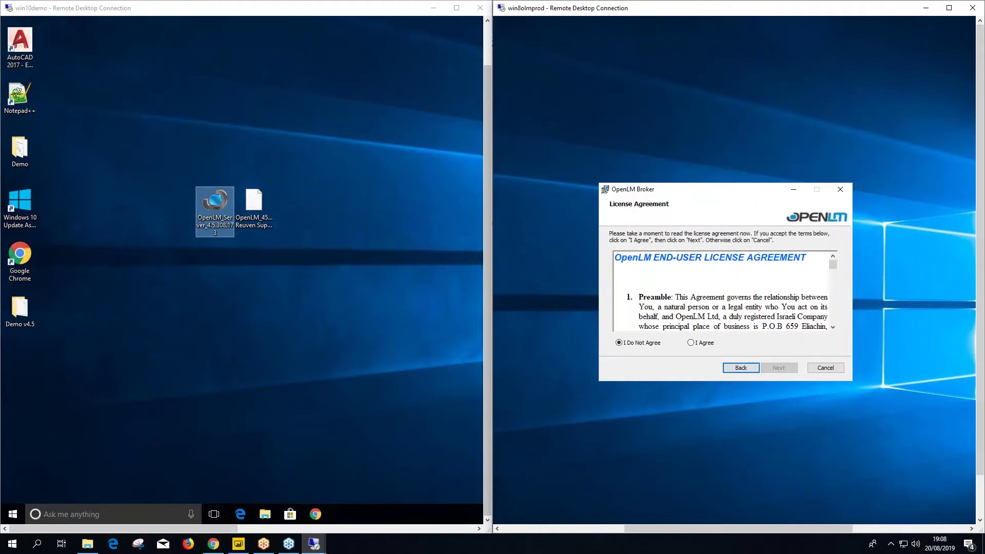
Look through the OpenLM end-user license agreement, agree to it and continue
drag(832, 265, 833, 334)
click(692, 343)
click(776, 369)
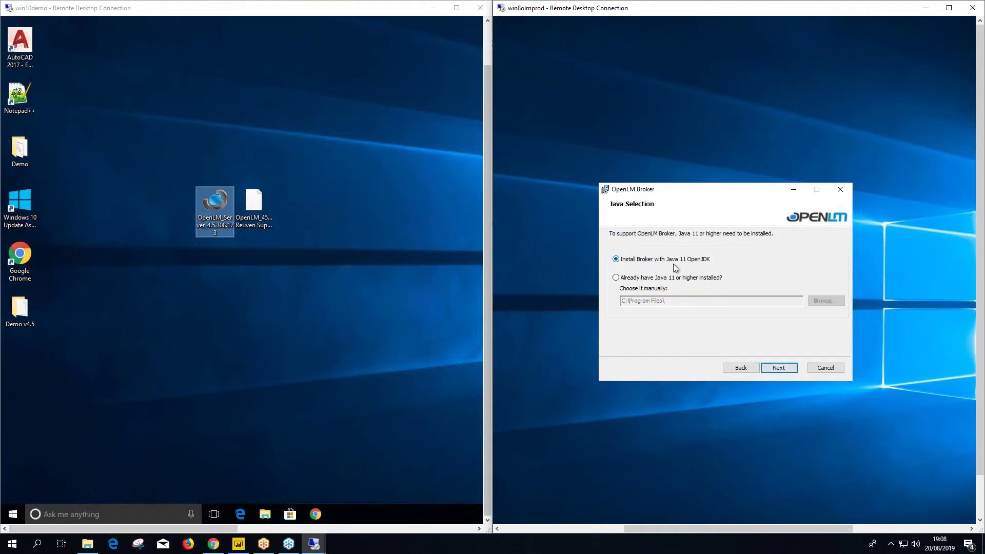
Check the option for an already installed Java, then choose to install the Broker with Java 11 OpenJDK and continue
click(637, 279)
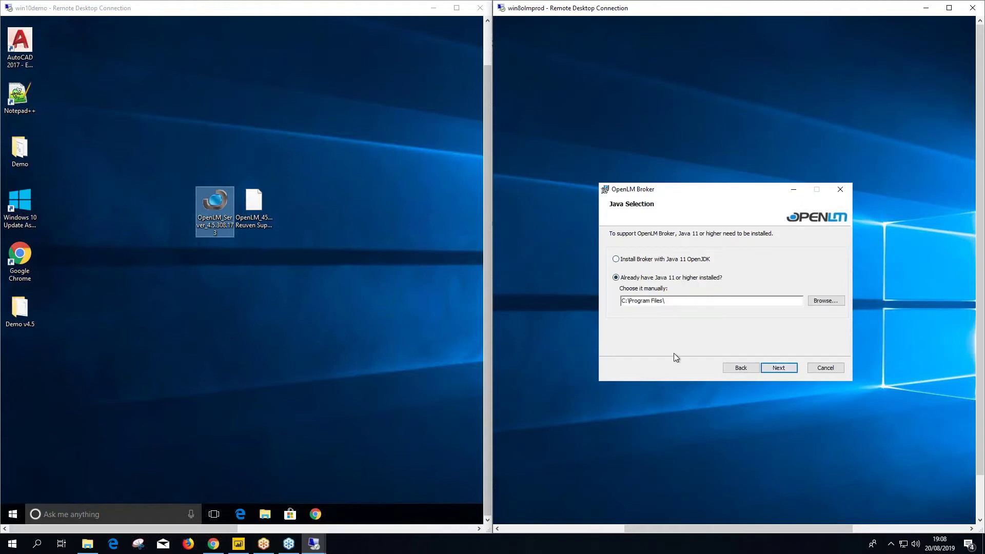
click(662, 260)
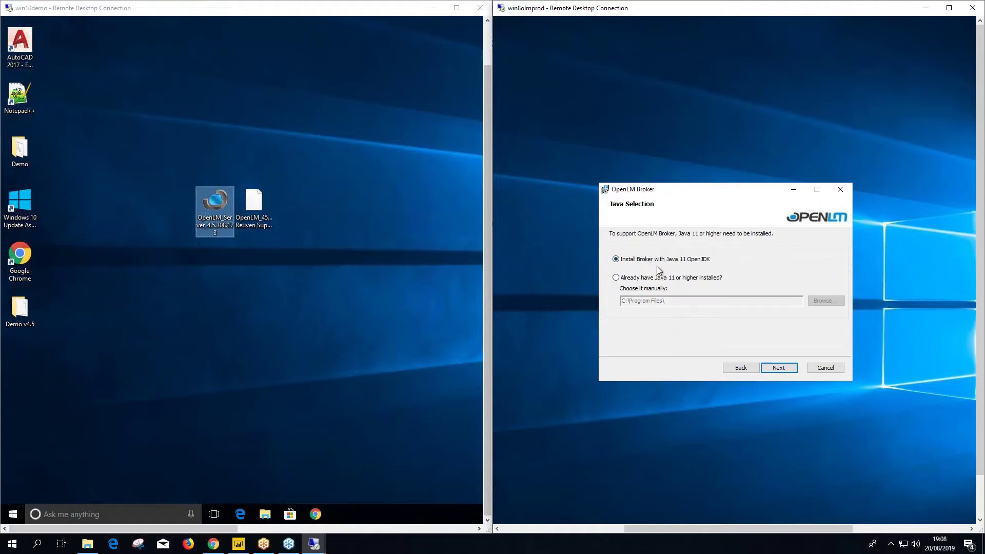
click(779, 369)
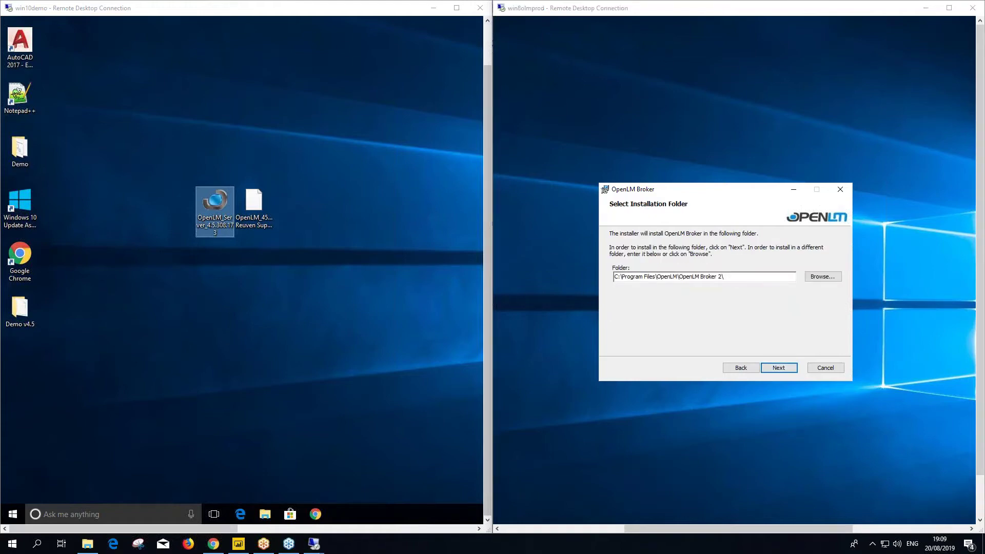
Install the Broker in C:\Program Files\OpenLM\OpenLM Broker 2\ and close the setup wizard
click(729, 241)
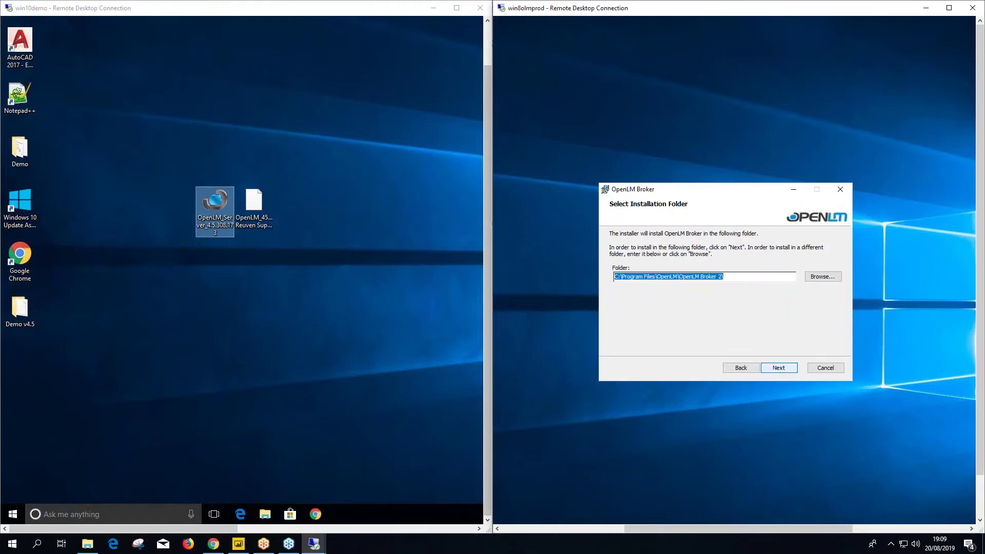
click(779, 368)
click(779, 368)
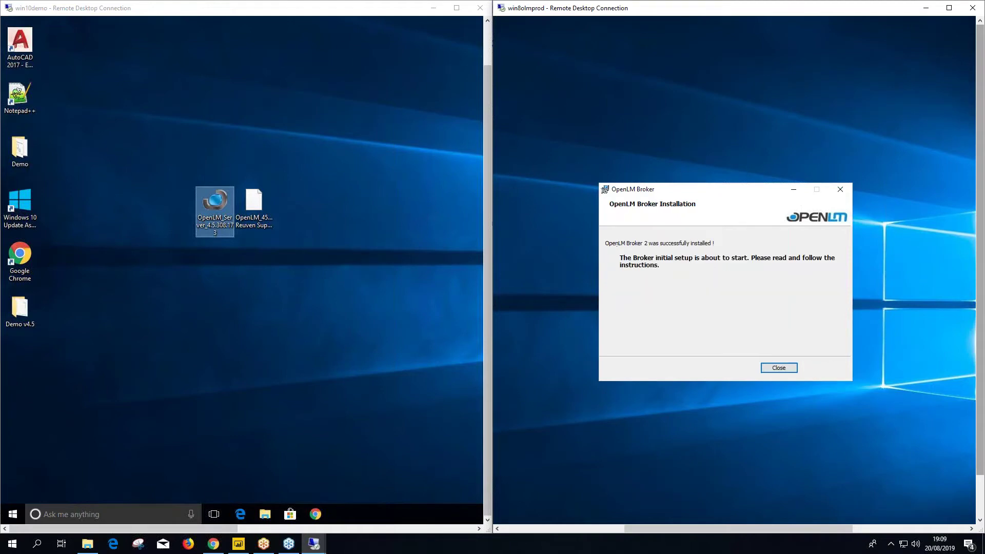
click(779, 368)
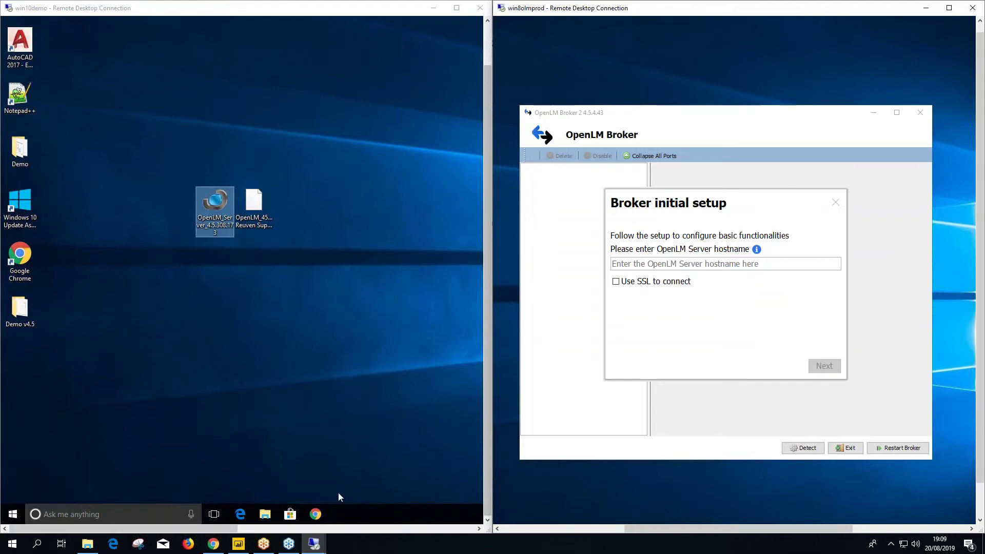
Switch back to the Google Slides presentation and examine the OpenLM Broker part of the diagram
click(213, 544)
click(720, 246)
click(719, 297)
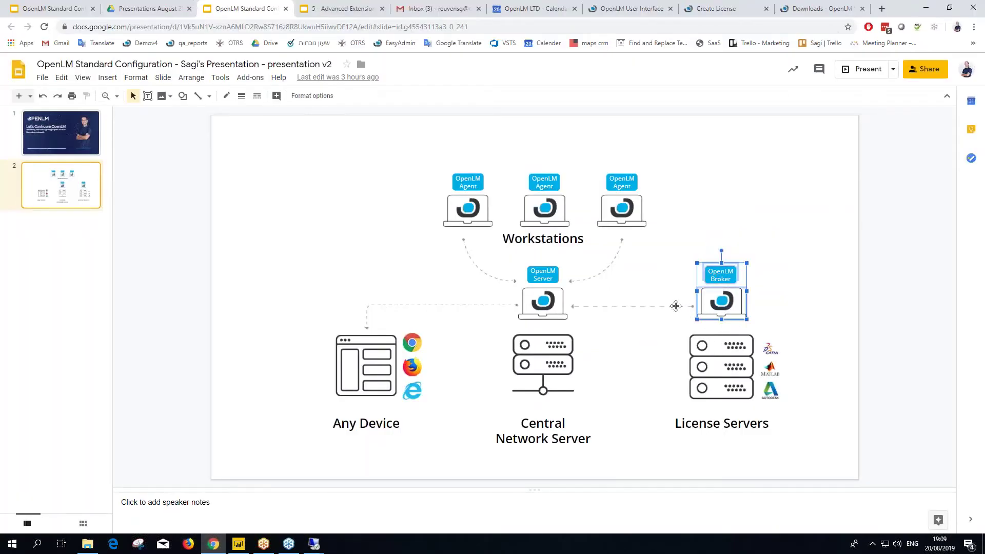
Switch to the win8olmprod remote session and set the Broker's OpenLM Server hostname to win10demo, continuing without SSL
click(674, 306)
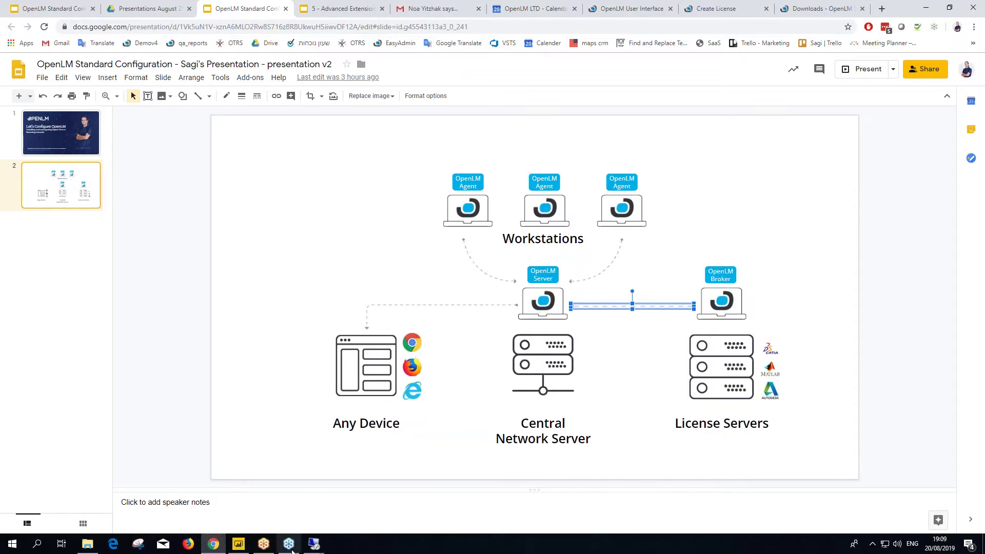
mouse_move(314, 544)
click(356, 505)
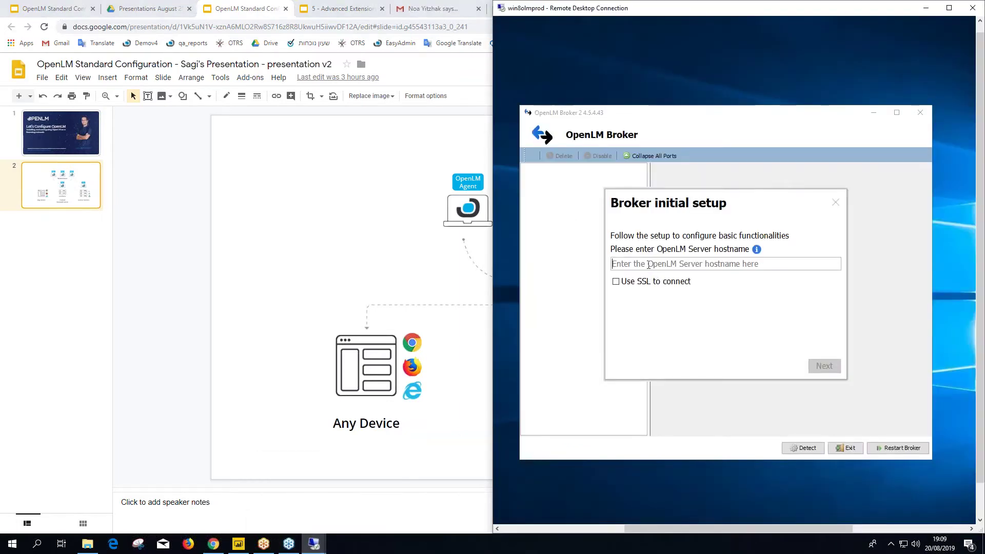
text(win10demo)
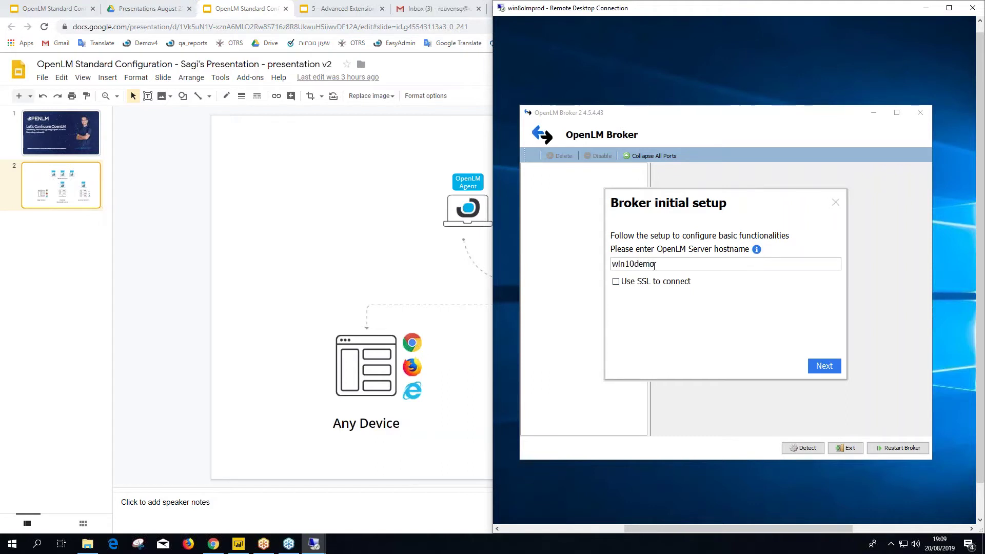
click(812, 364)
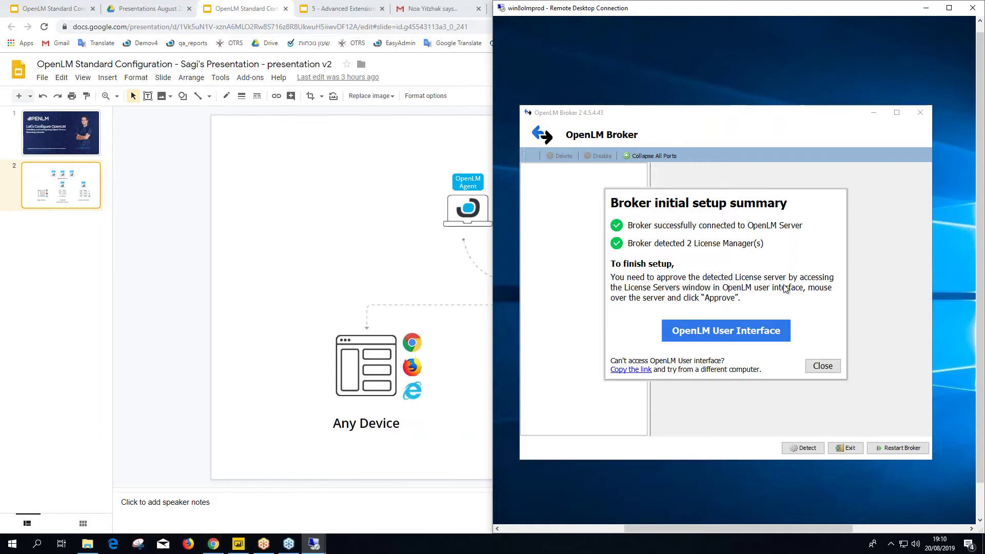
Return to the Google Slides presentation and examine the OpenLM Broker and OpenLM Server parts of the diagram
click(213, 544)
click(725, 285)
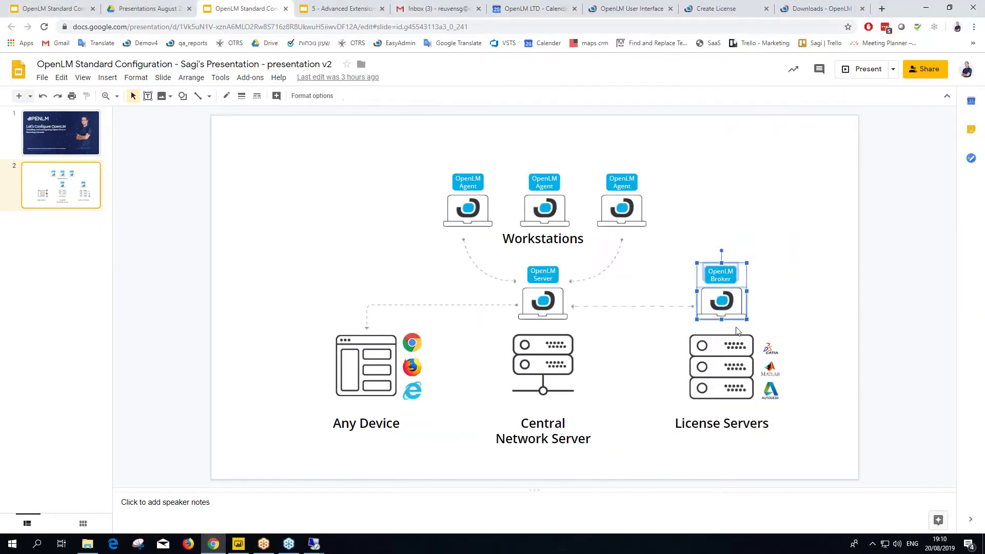
key(Escape)
click(539, 307)
click(589, 363)
click(550, 301)
click(638, 401)
Bring up both the win8olmprod and win10demo remote sessions and close the Broker initial setup summary
mouse_move(314, 544)
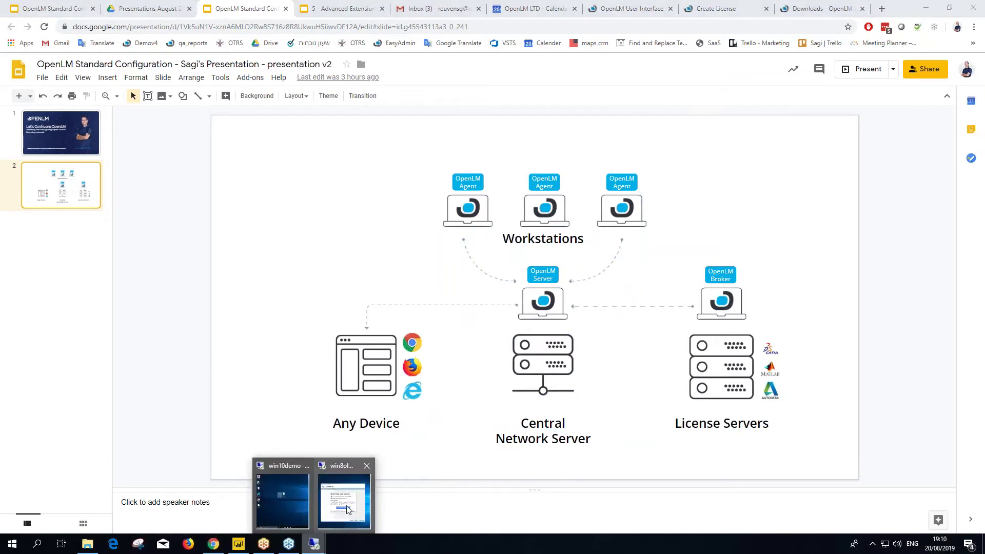
click(348, 508)
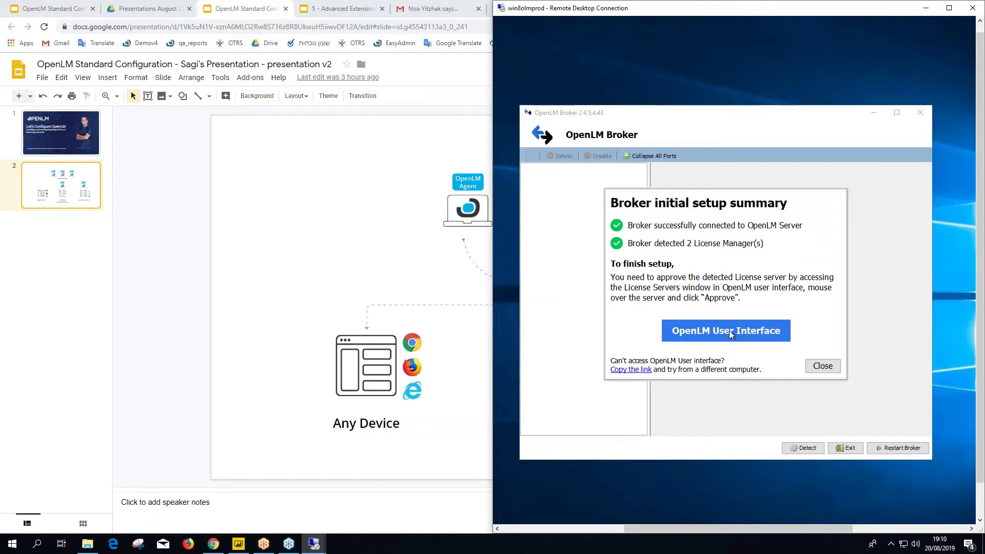
mouse_move(314, 544)
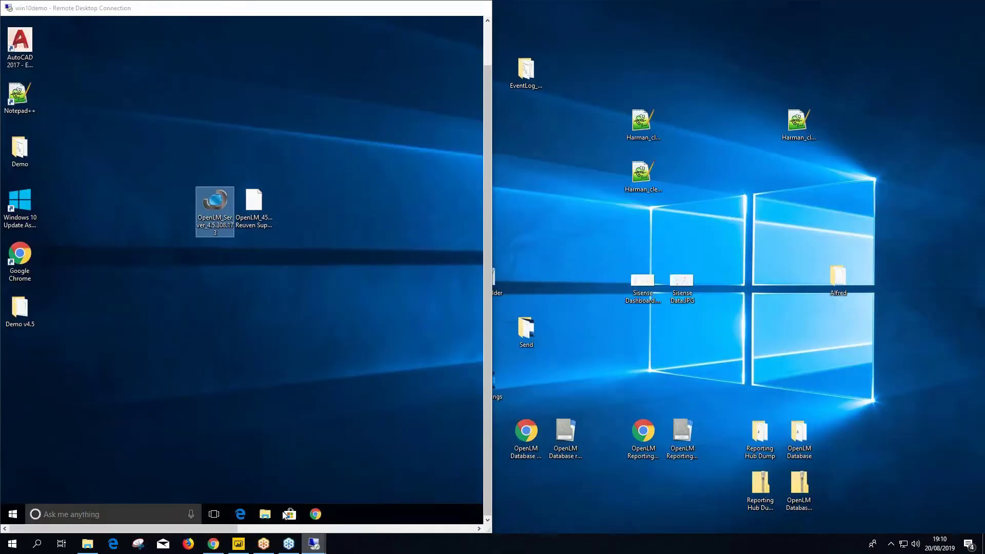
click(284, 516)
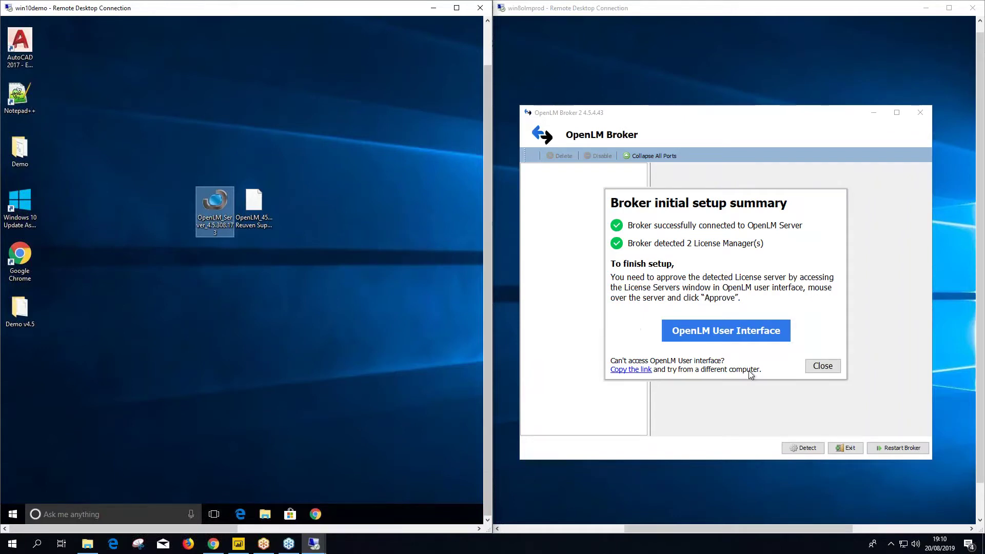
click(822, 366)
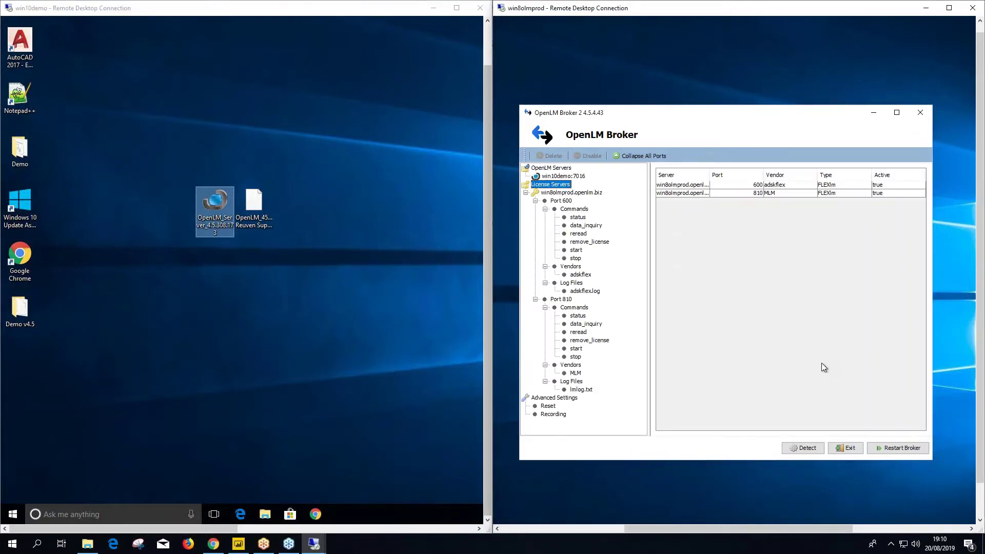
Collapse the license server's port tree and examine the host name setting of win8olmprod.openlm.biz
click(535, 201)
click(535, 209)
click(526, 192)
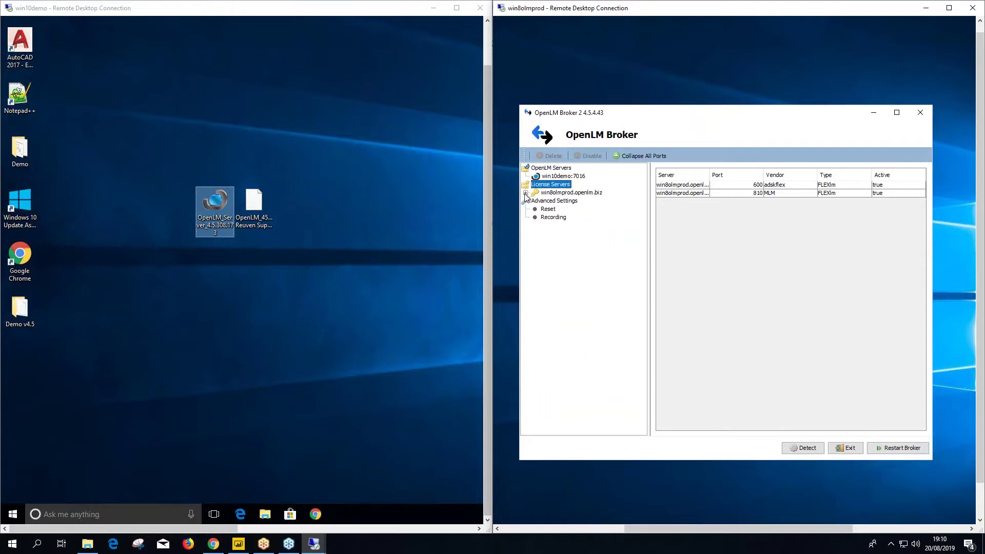
click(565, 193)
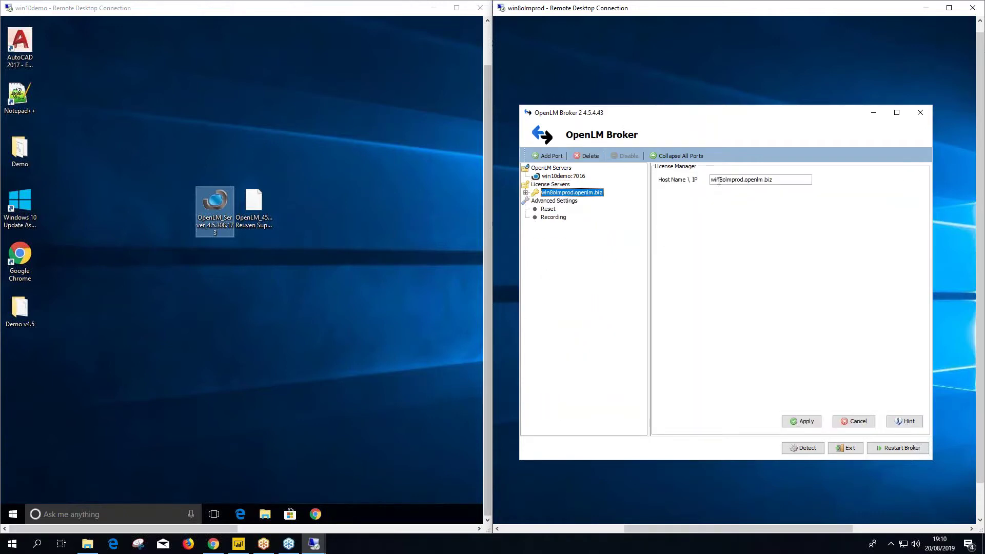
drag(745, 181, 810, 180)
click(748, 180)
click(723, 181)
Expand port 600, test its data_inquiry command, review the listed license features and close the output
click(526, 193)
click(554, 208)
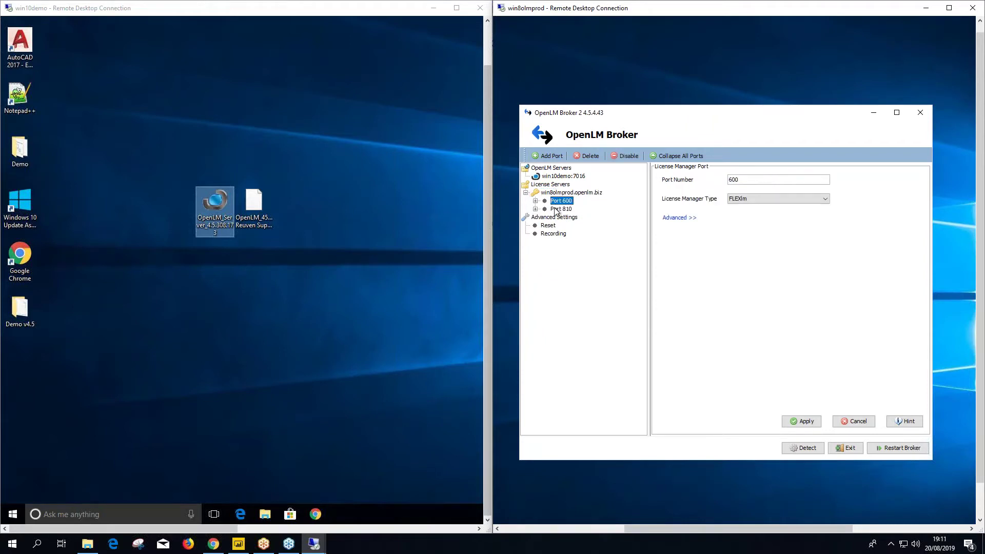
click(560, 201)
click(536, 201)
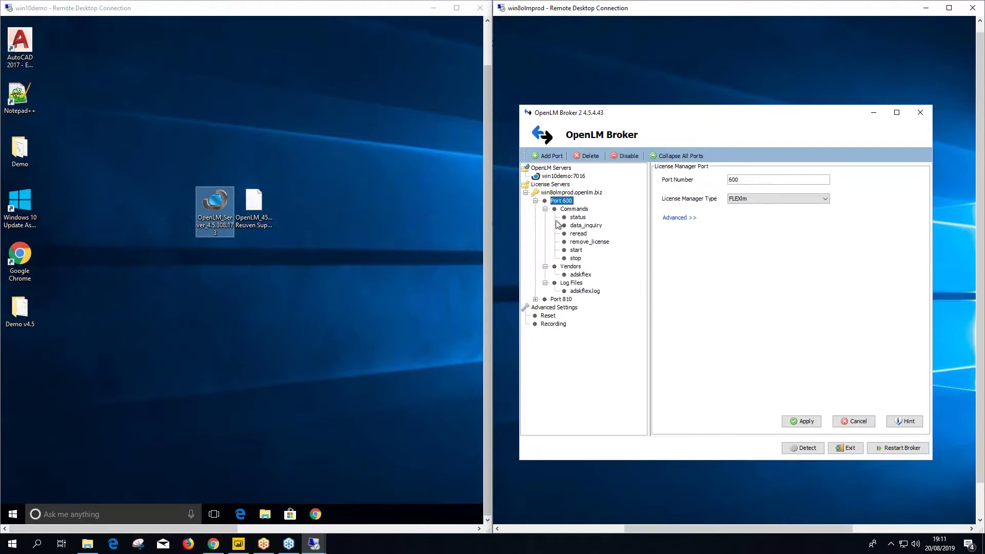
click(583, 226)
click(900, 341)
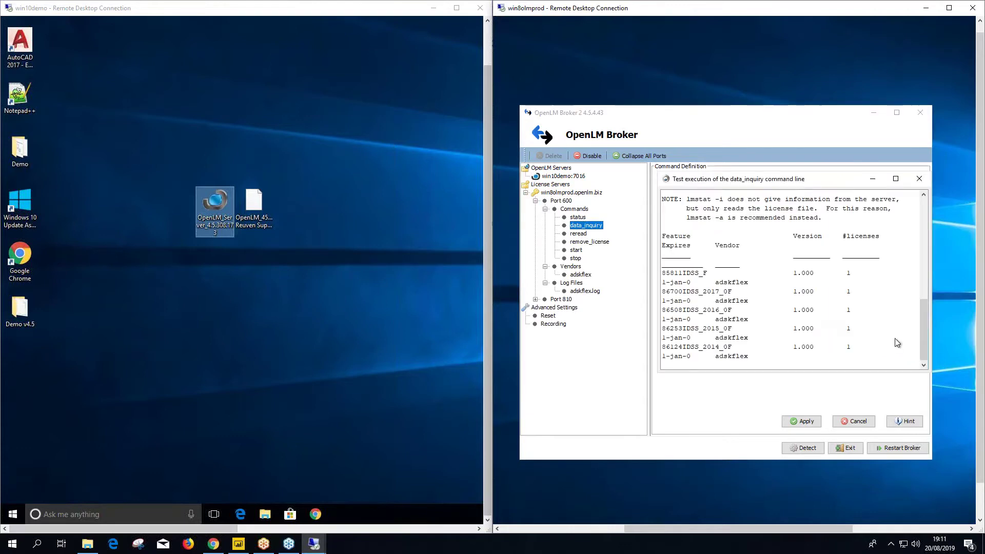
double_click(736, 283)
click(919, 178)
Expand port 810, test its data_inquiry command, review the MATLAB license output and close it
click(535, 299)
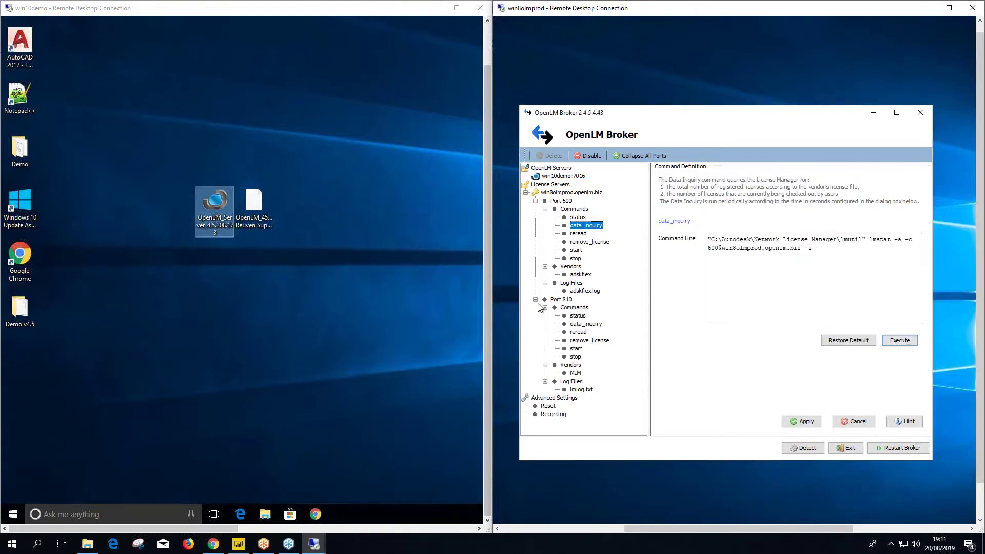
click(586, 324)
click(900, 340)
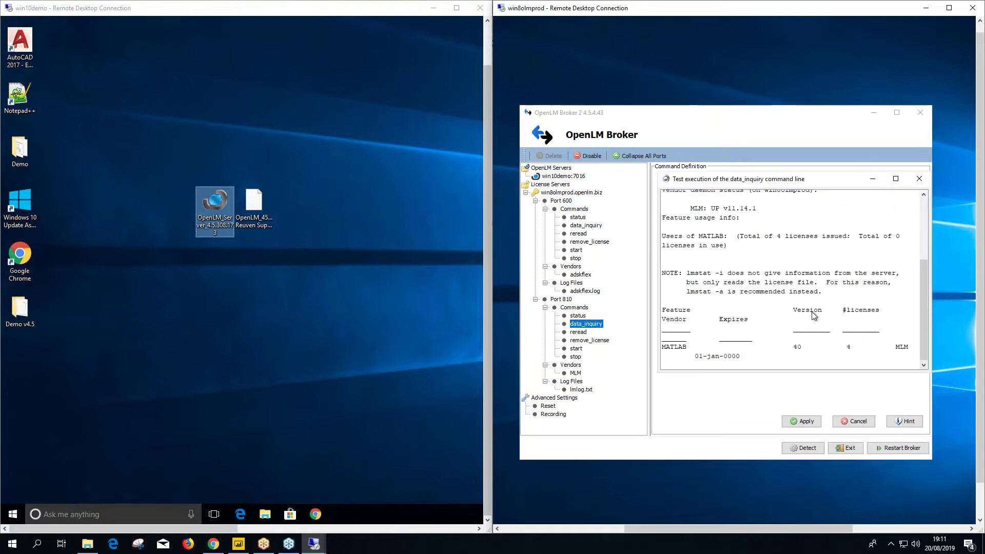
double_click(680, 349)
click(919, 180)
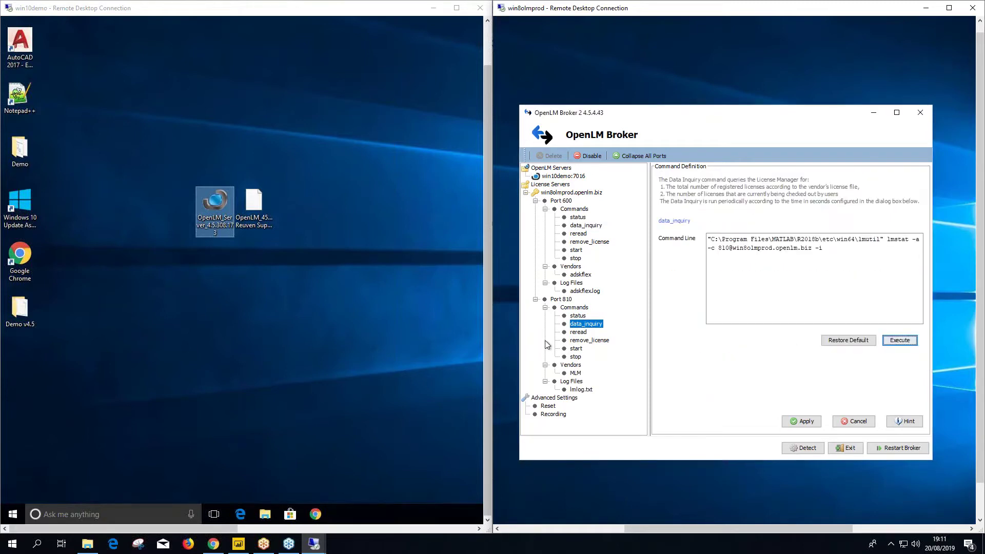
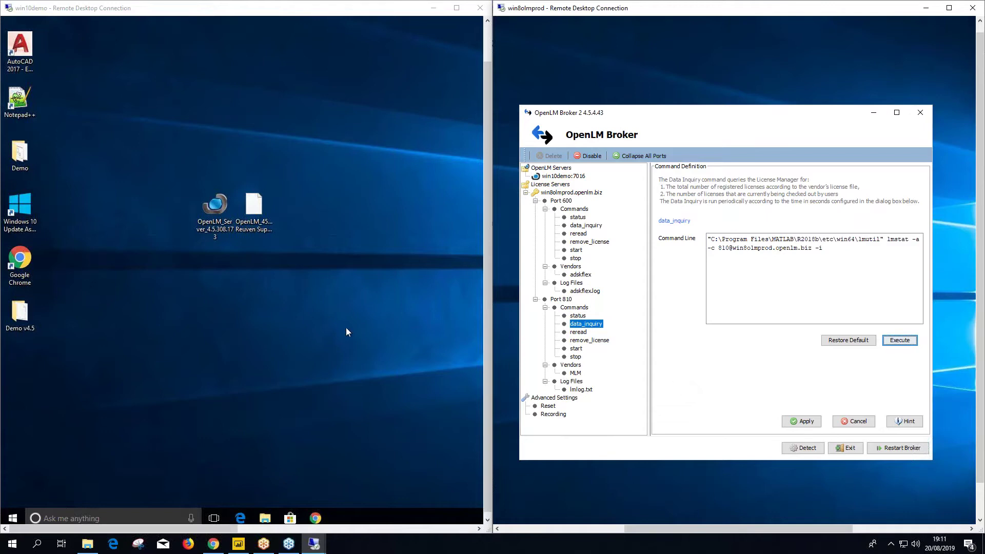
Launch the OpenLM EasyAdmin User Interface on win10demo, maximize the remote session and close the empty browser tab
click(316, 319)
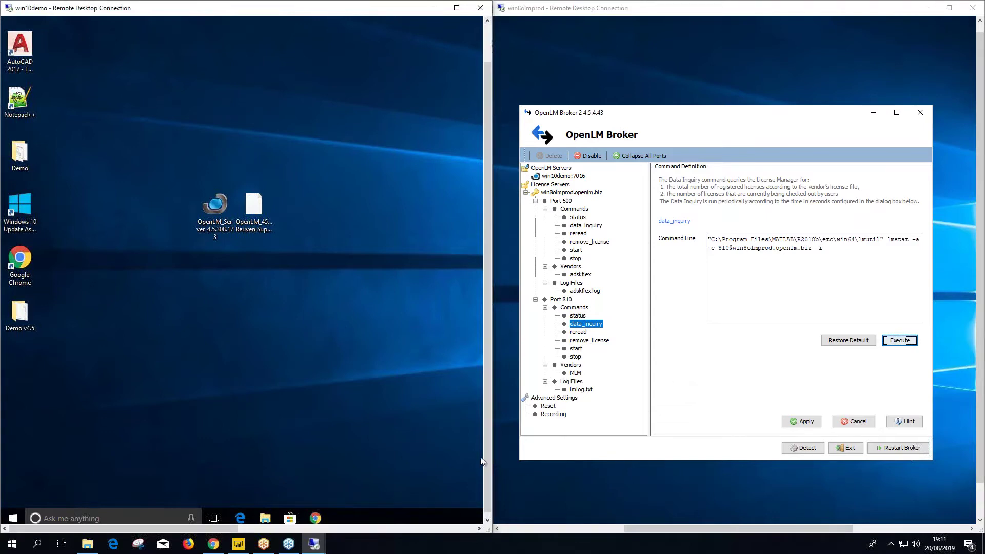
click(316, 515)
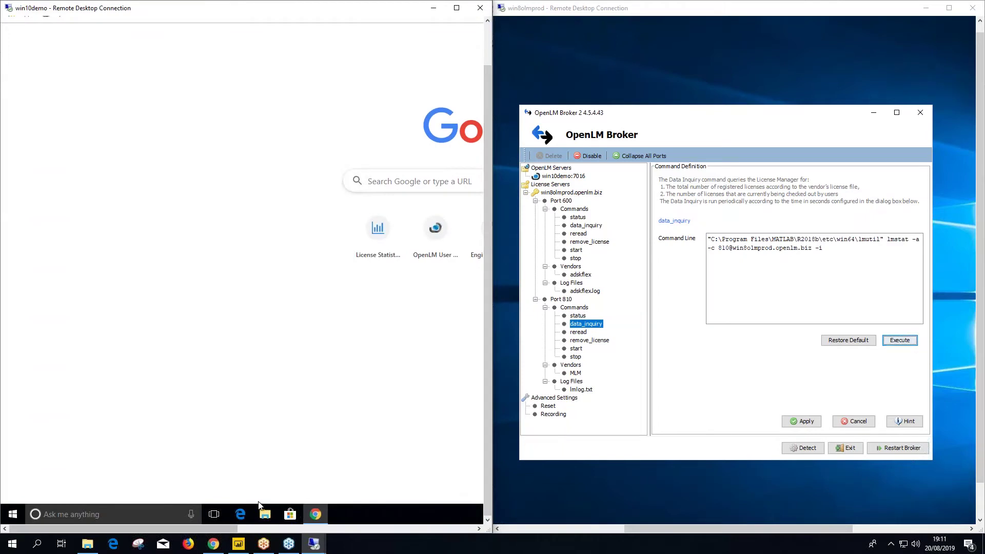
click(13, 515)
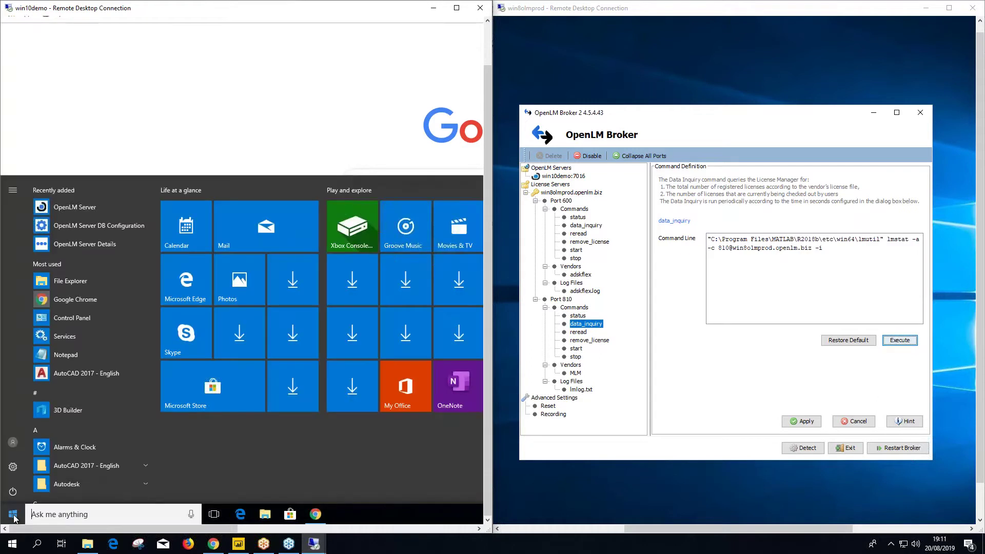
scroll(82, 359, down, 10)
scroll(84, 414, down, 10)
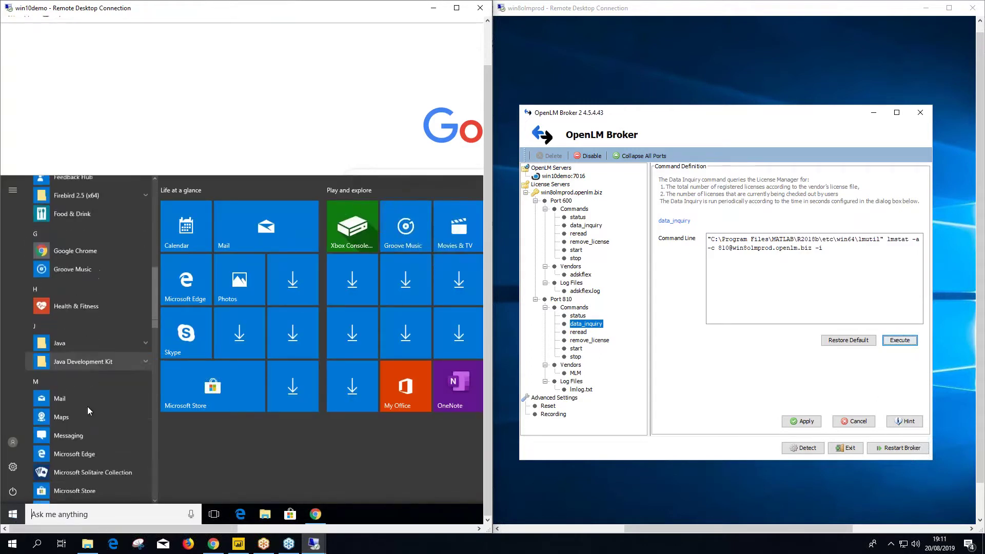
click(71, 296)
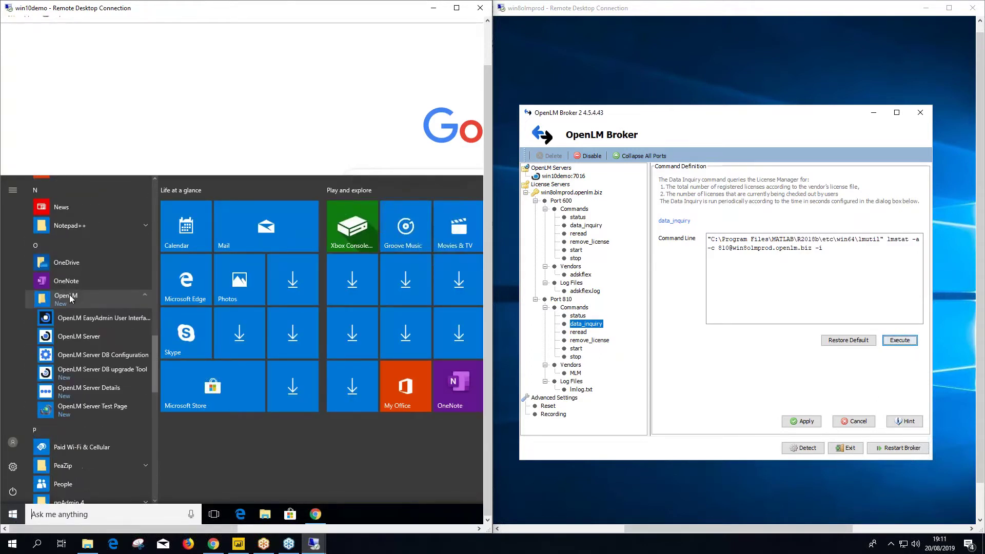
click(84, 320)
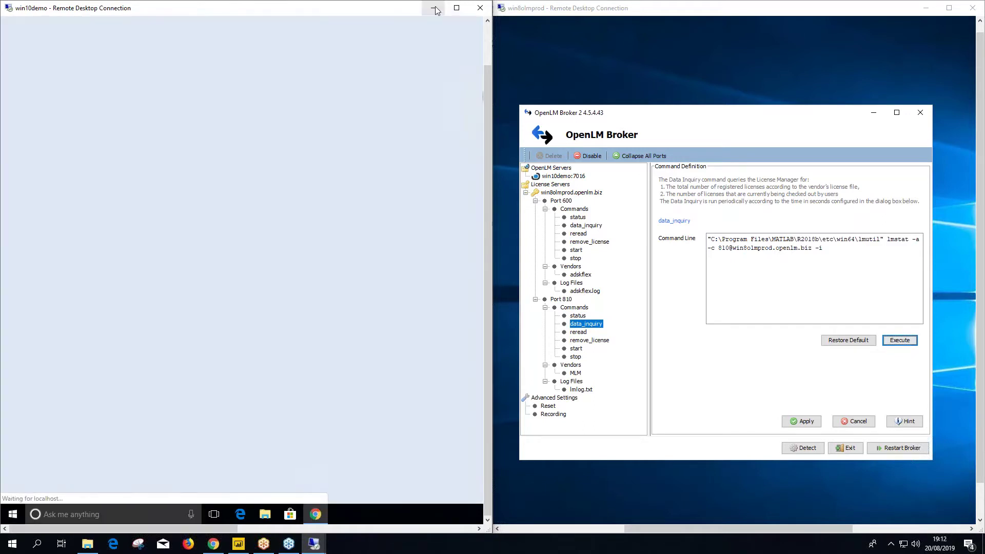
click(456, 8)
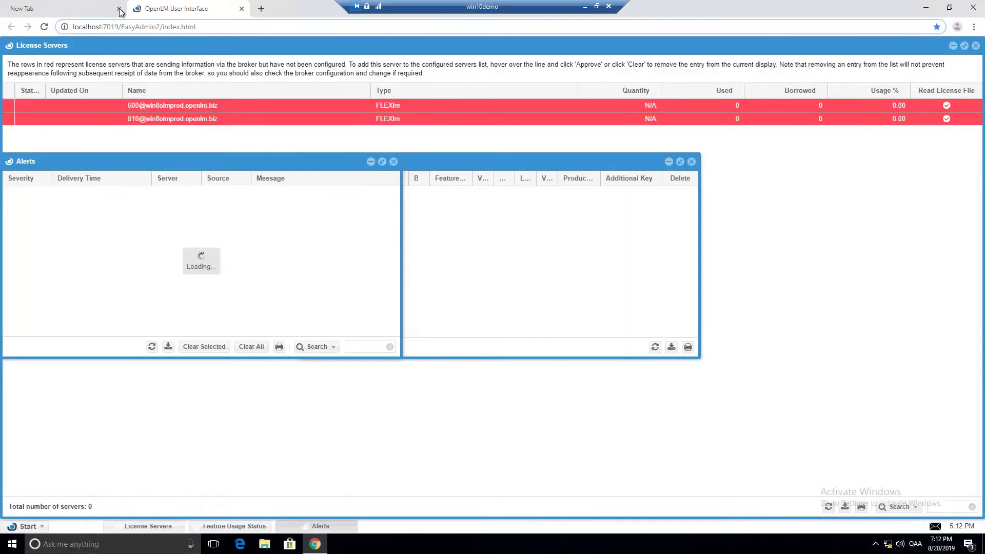
click(119, 9)
Examine the host, port and path parts of the EasyAdmin address localhost:7019/EasyAdmin2/index.html
double_click(87, 27)
click(77, 28)
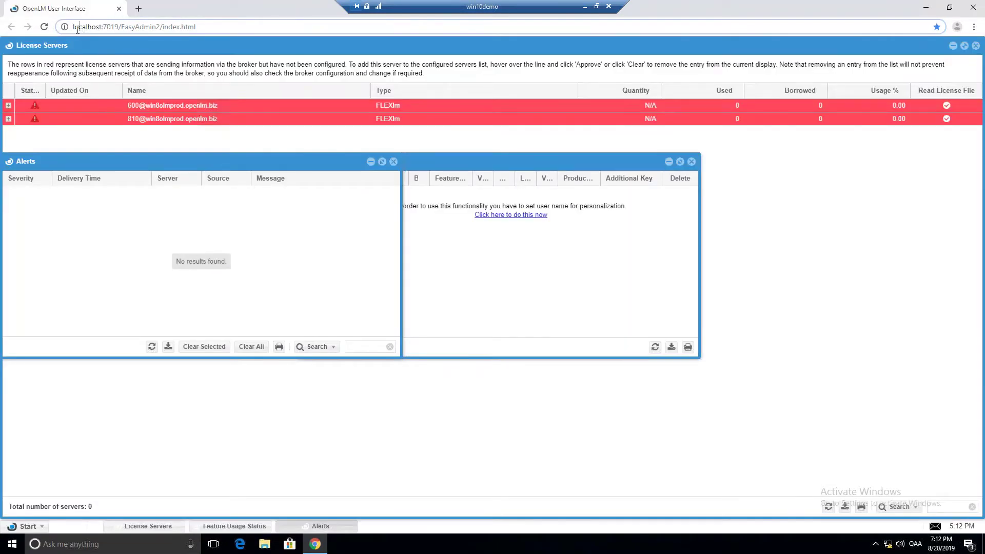
drag(76, 28, 103, 30)
double_click(110, 28)
double_click(140, 26)
double_click(189, 27)
click(234, 27)
drag(195, 26, 65, 26)
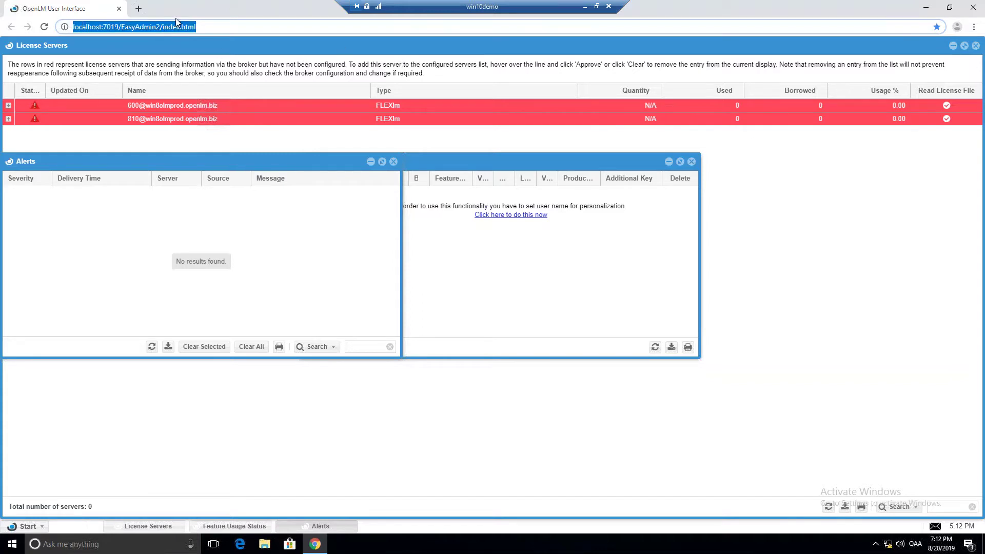
Copy the EasyAdmin address, minimize the remote session and load the address in a new local Chrome tab
drag(194, 28, 71, 27)
key(ctrl+c)
click(585, 6)
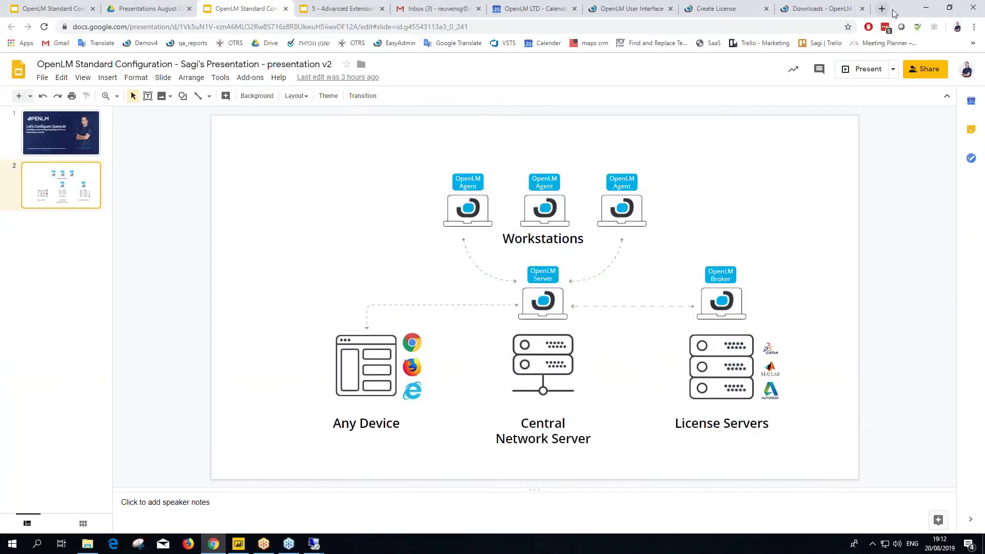
drag(895, 12, 816, 2)
click(882, 8)
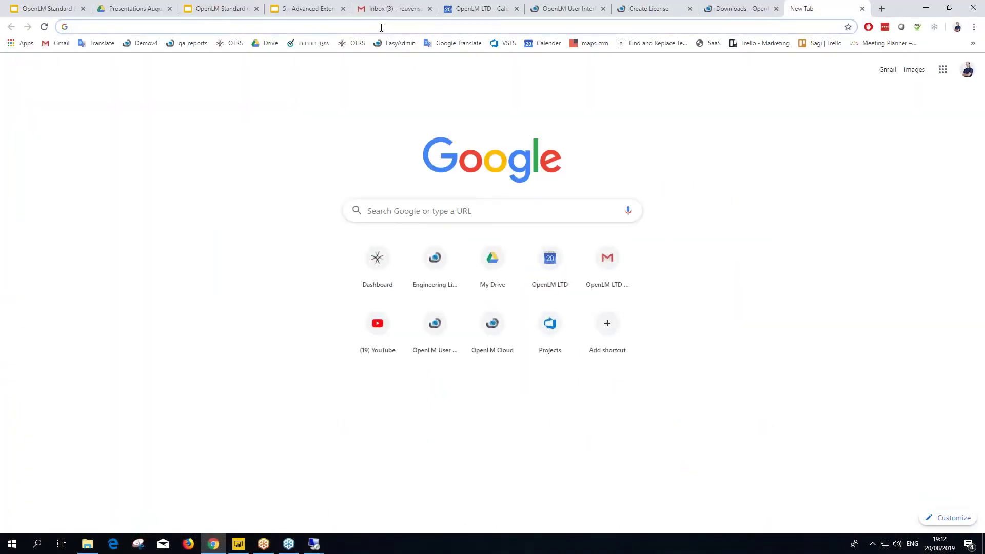
key(ctrl+v)
key(Return)
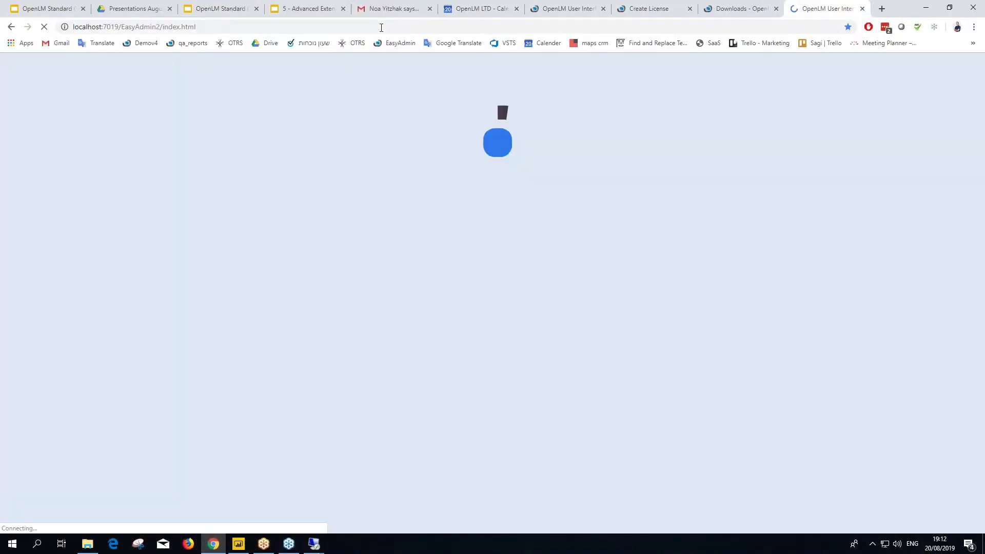
Replace localhost with win10demo in the address and load the EasyAdmin page from that server
double_click(89, 27)
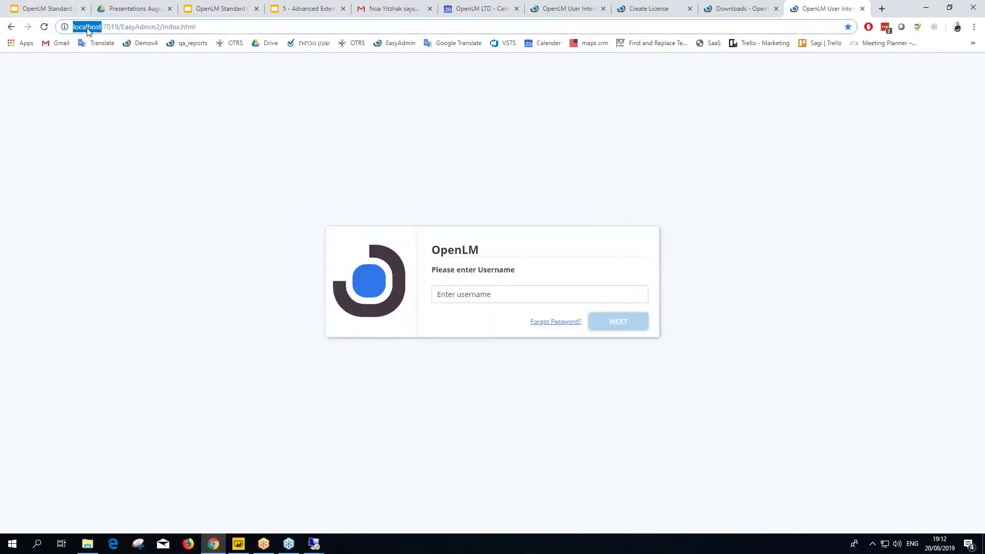
text(win10demo)
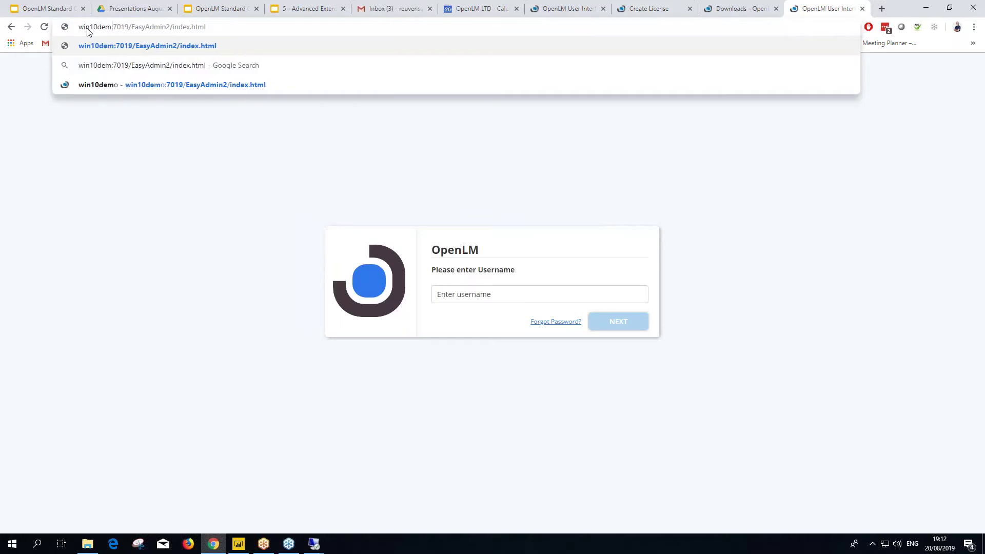
key(Return)
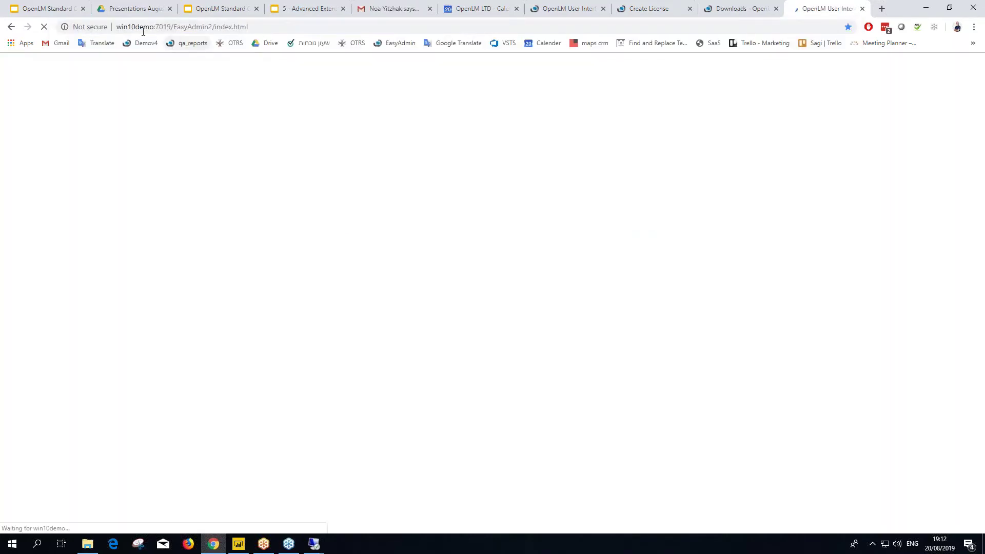
double_click(136, 26)
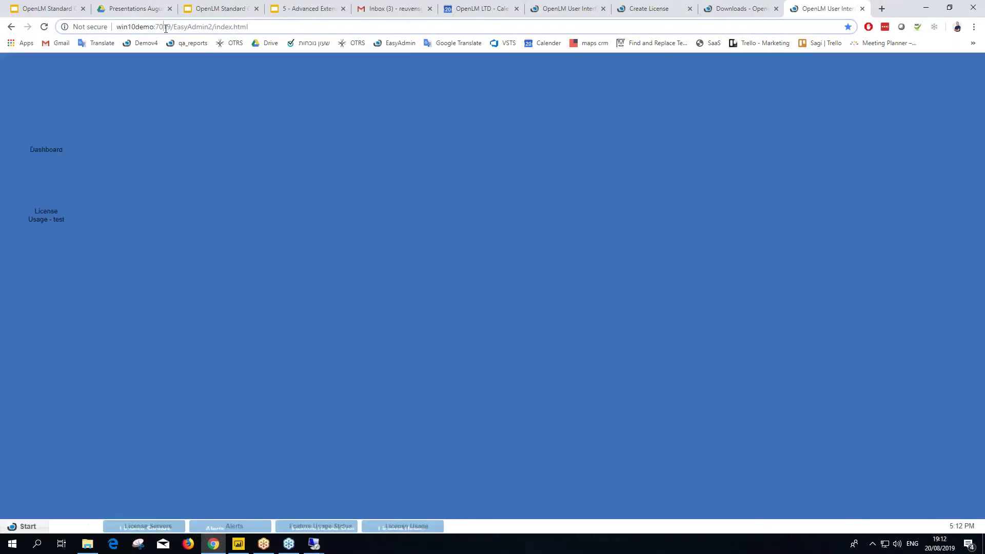
Examine the port, folder and page parts of the win10demo EasyAdmin address
double_click(164, 26)
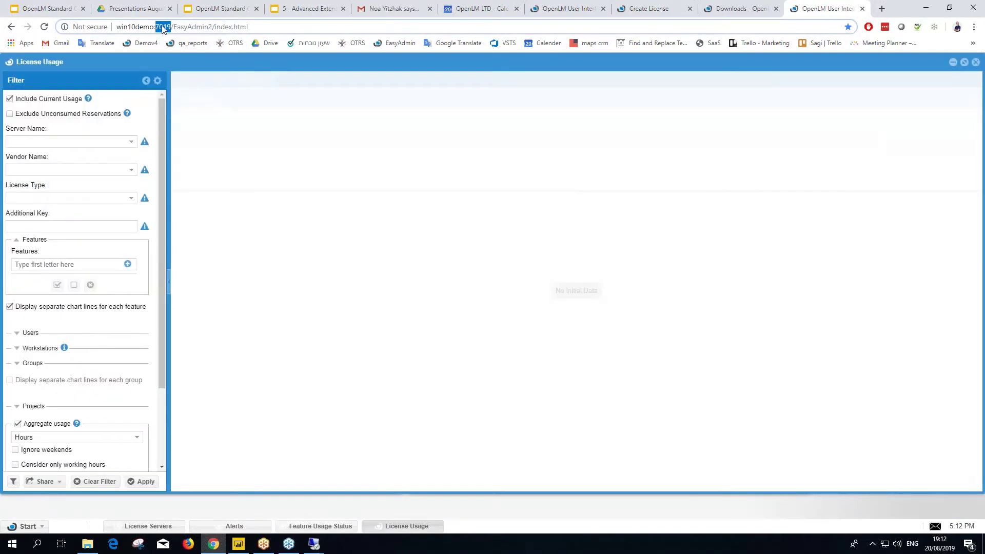
double_click(195, 26)
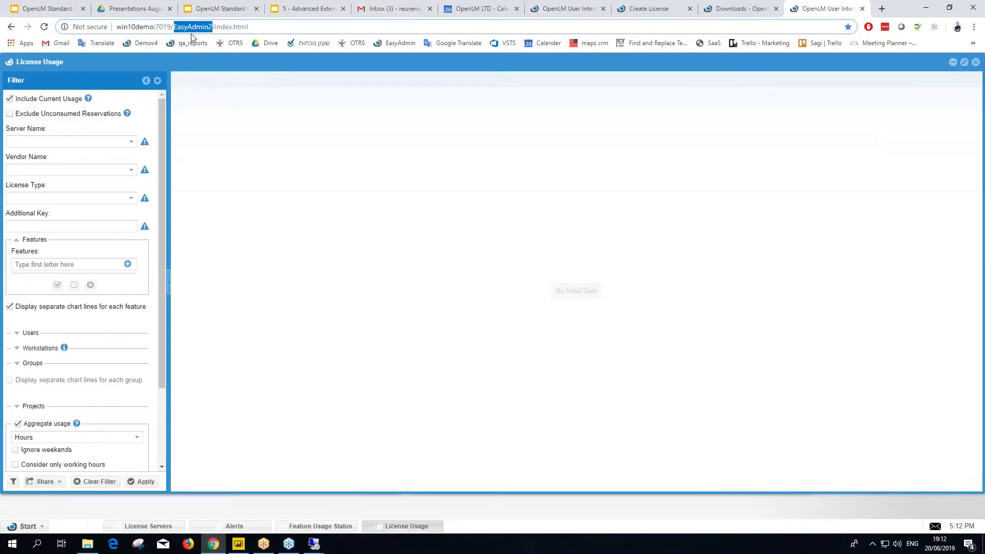
double_click(222, 27)
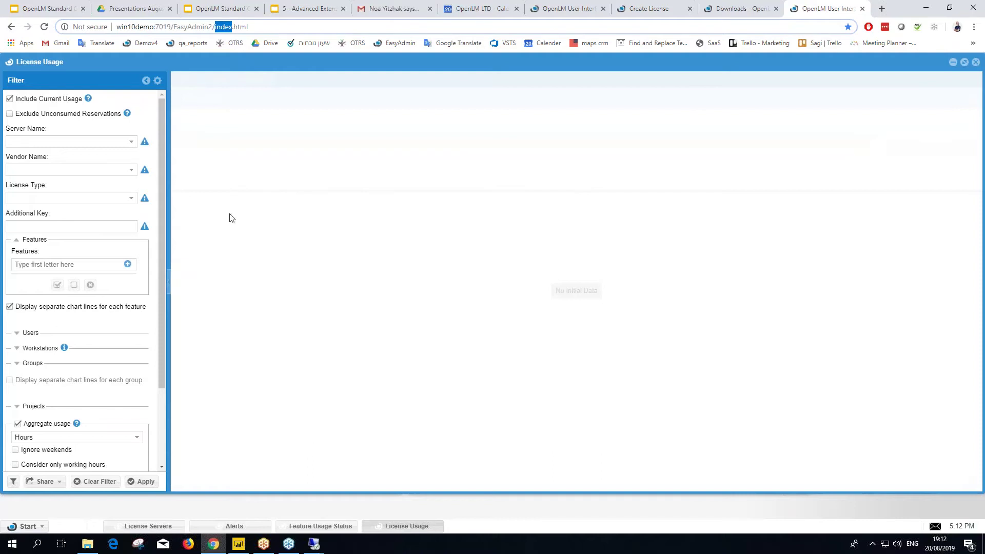
click(178, 26)
Close the License Usage window and look over the License Servers, Alerts and Feature Usage Status windows
click(976, 62)
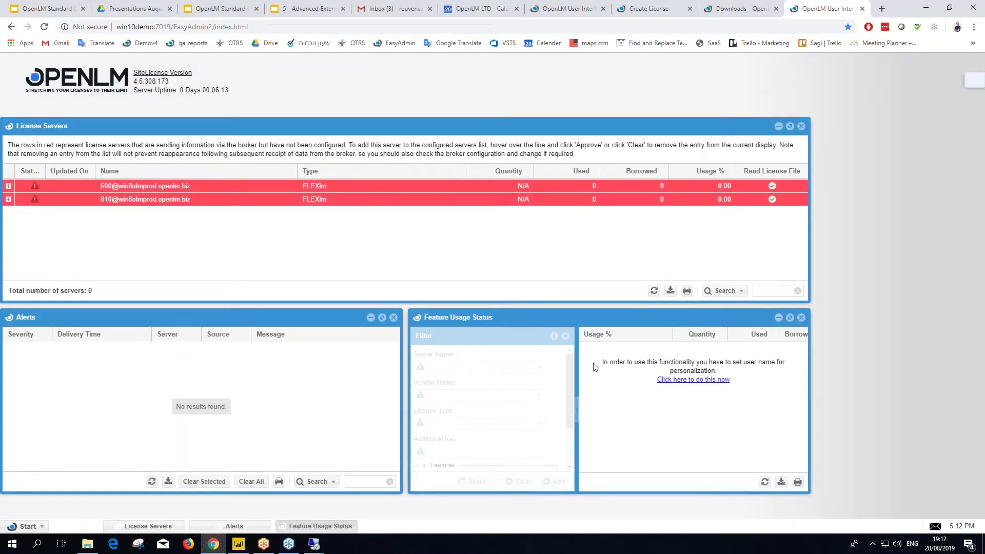
click(197, 128)
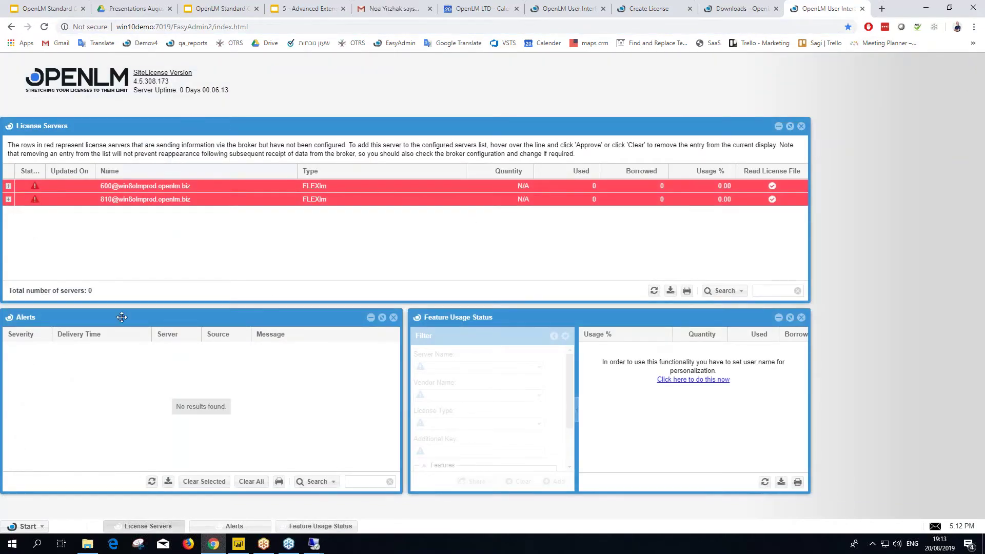
click(120, 319)
click(554, 317)
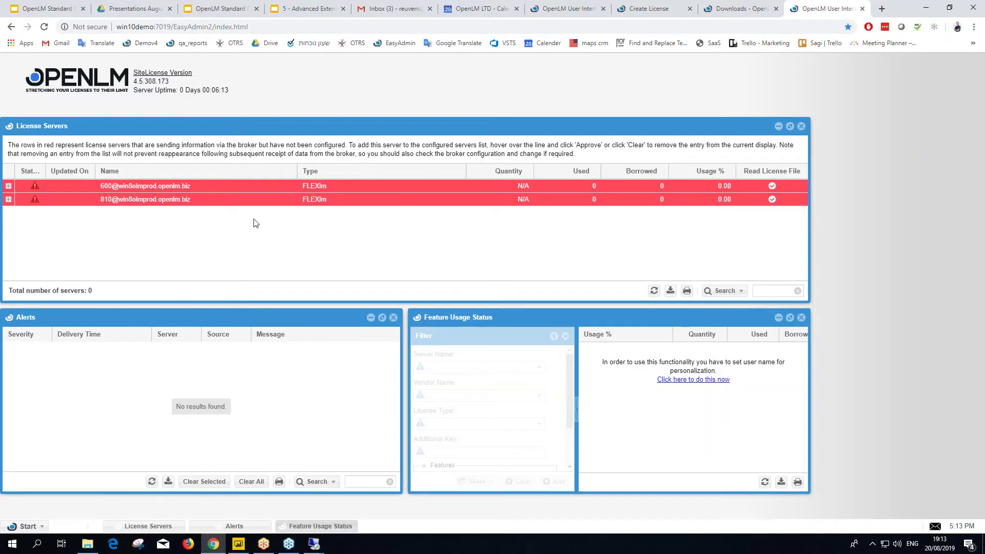
mouse_move(253, 204)
click(248, 188)
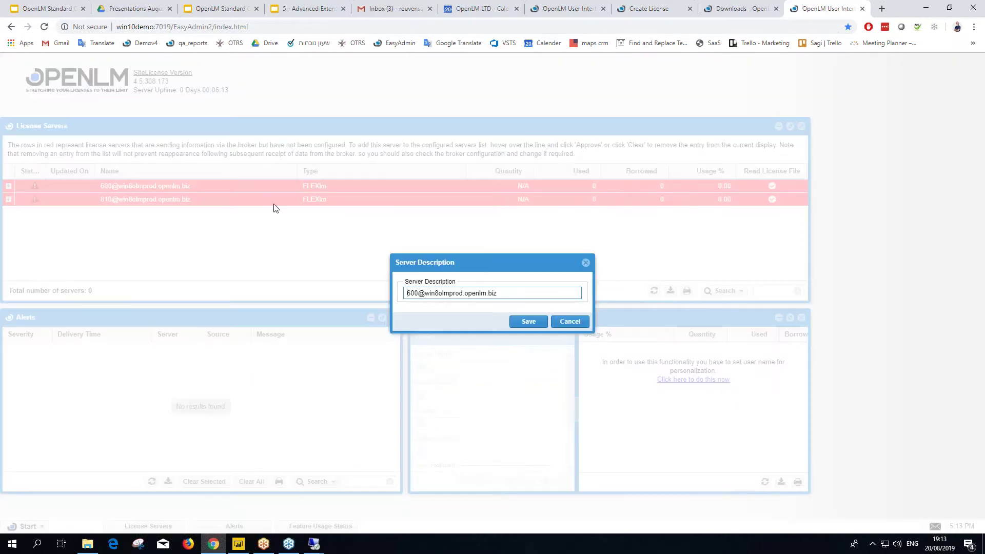
drag(506, 294, 378, 293)
text(A)
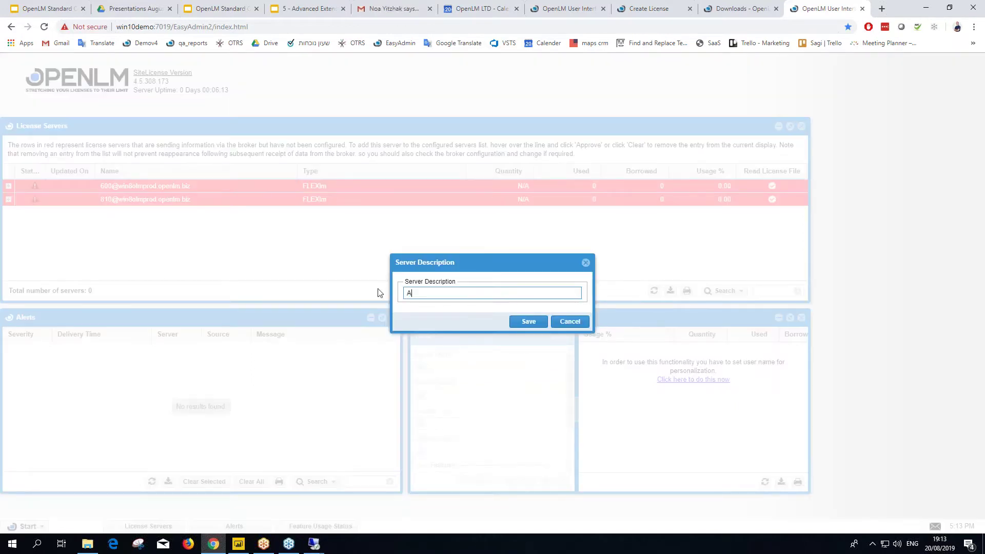
text(utodesk)
click(528, 322)
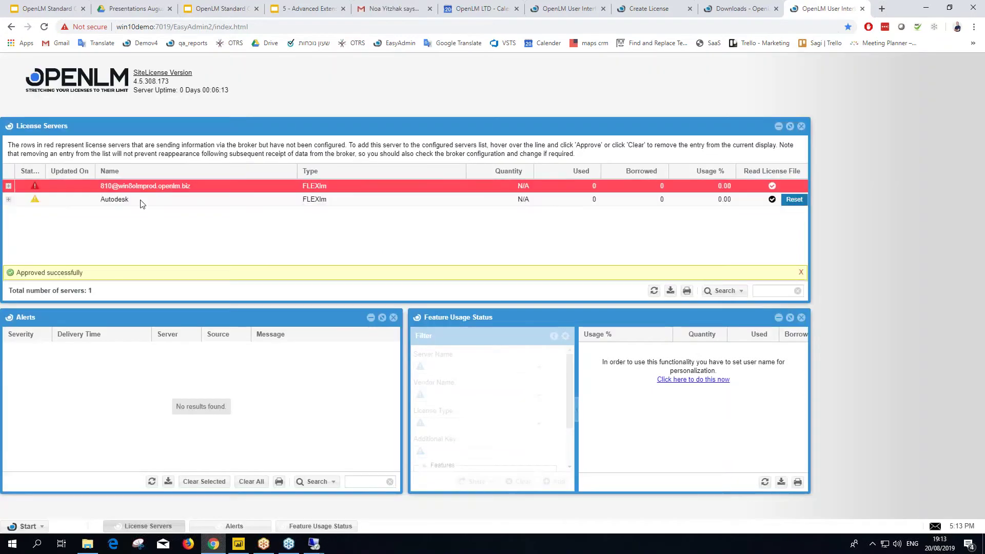
Expand the Autodesk server to check its host name and port, and collapse it again
click(9, 199)
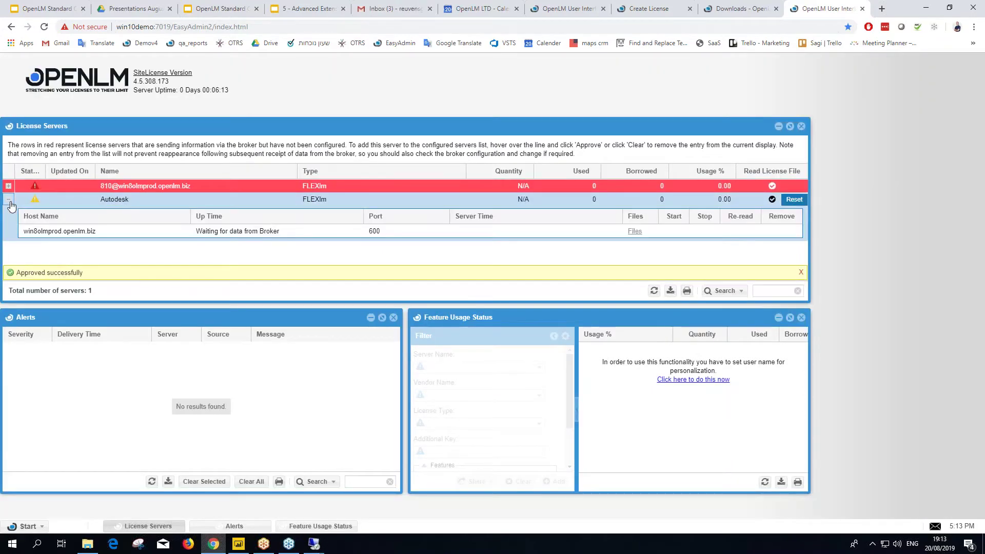
click(67, 232)
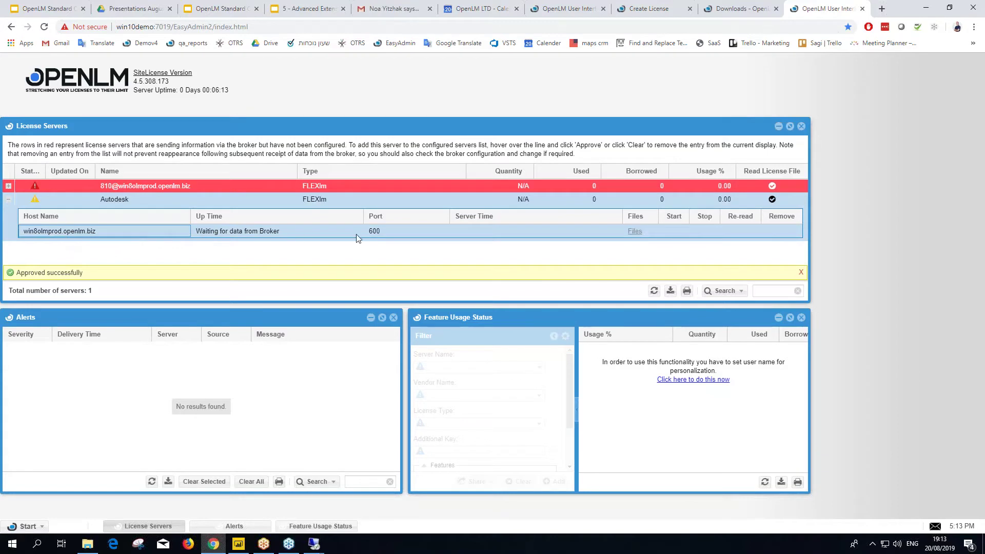
click(386, 232)
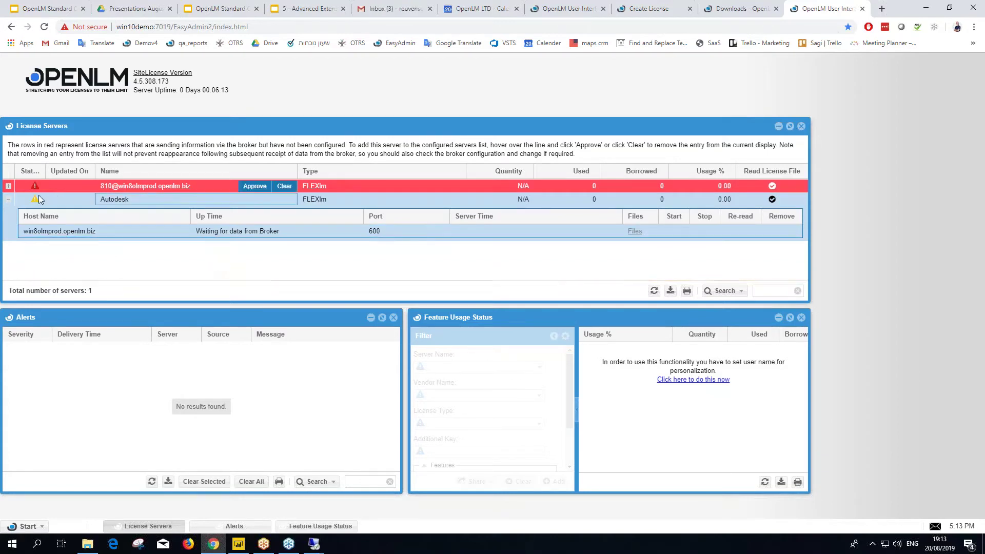
click(9, 199)
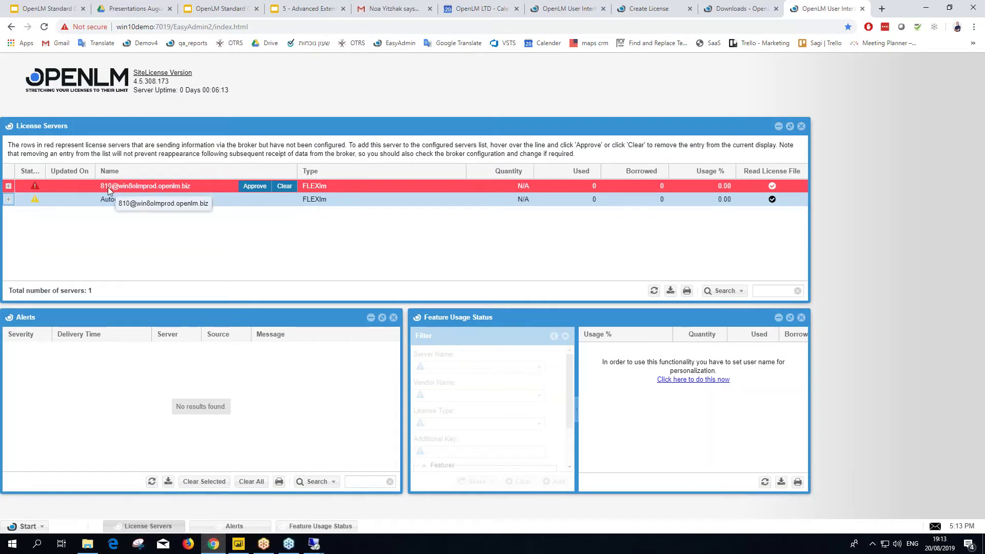
click(255, 186)
triple_click(443, 291)
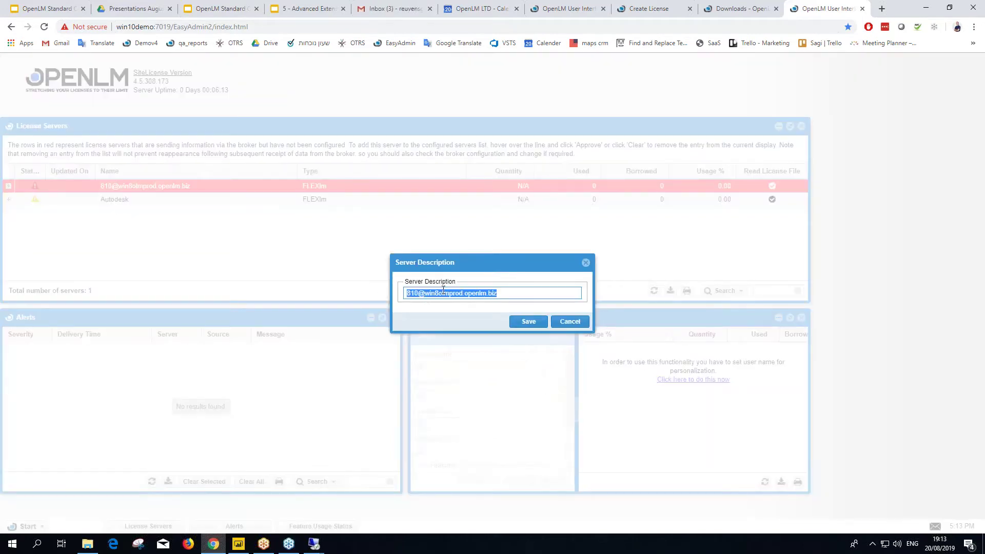
text(Matlab)
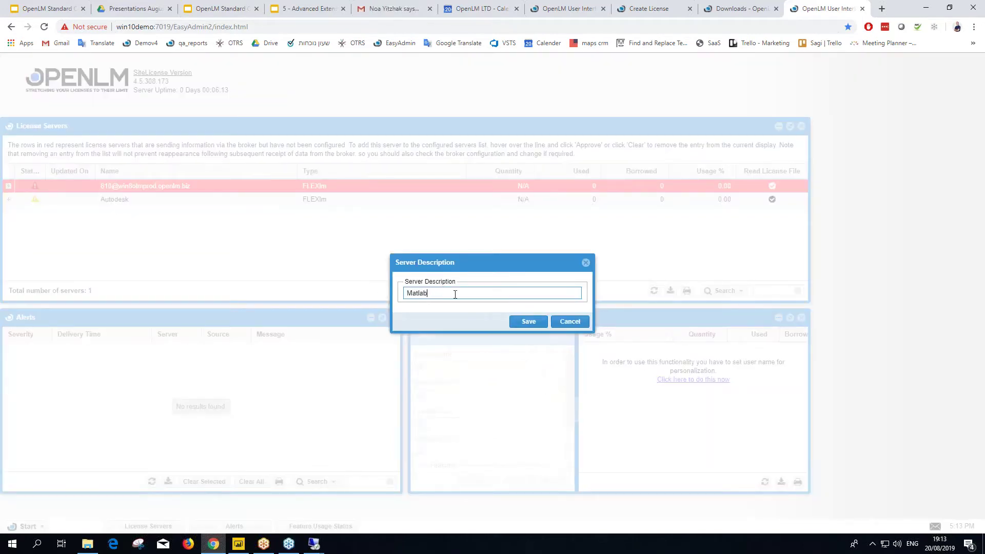
click(526, 322)
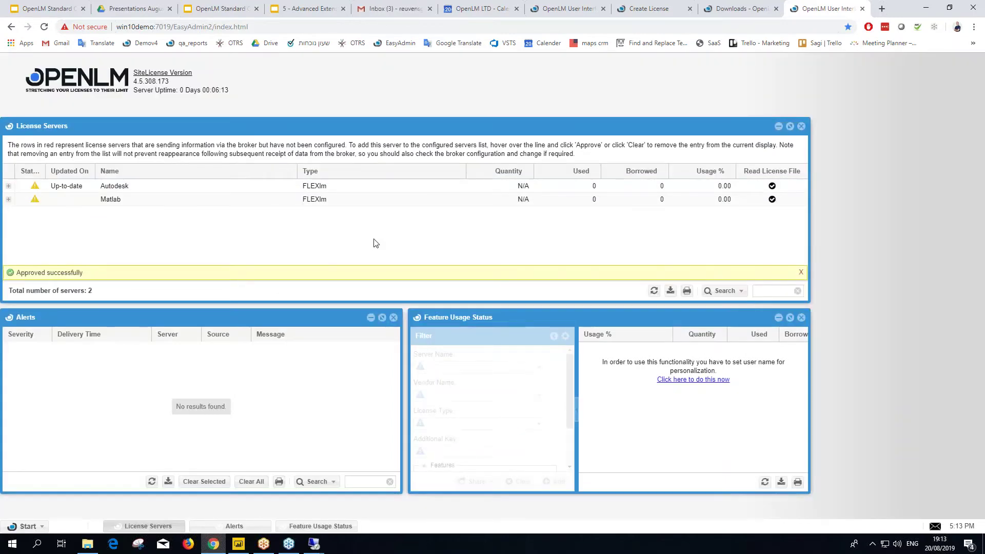
click(802, 272)
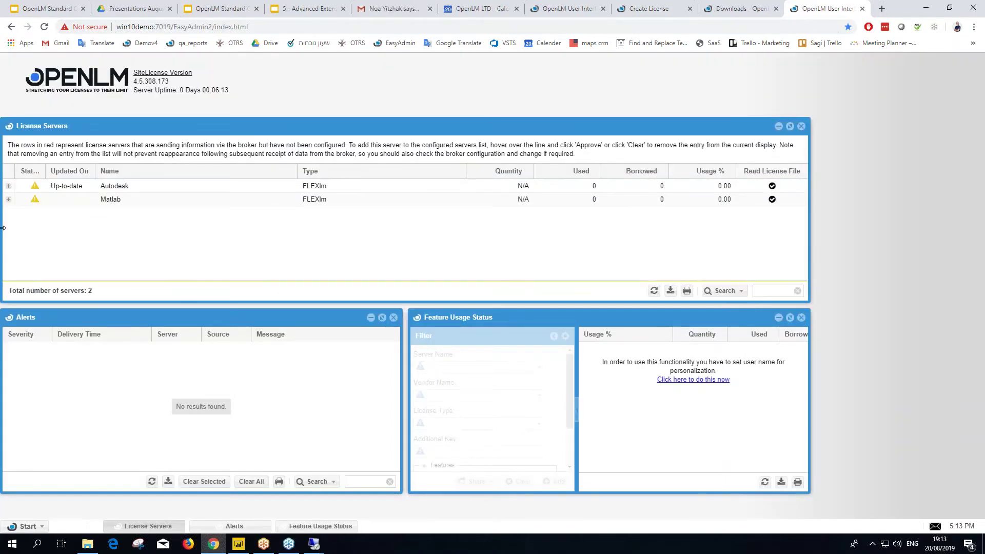
Expand the host details of both the Autodesk and Matlab license servers
mouse_move(794, 201)
click(8, 186)
click(9, 234)
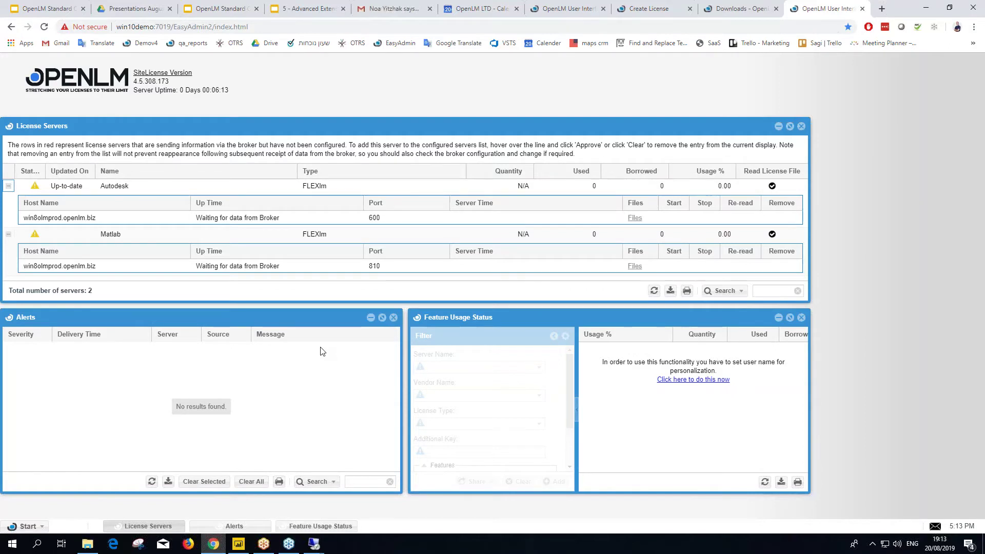
Switch to the win8olmprod remote session and restart the OpenLM Broker
mouse_move(314, 543)
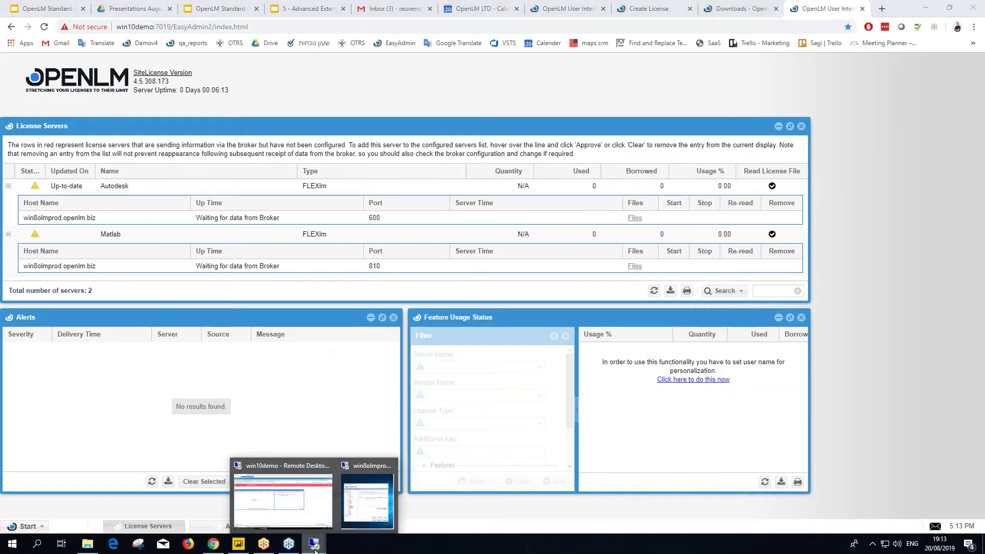
click(358, 514)
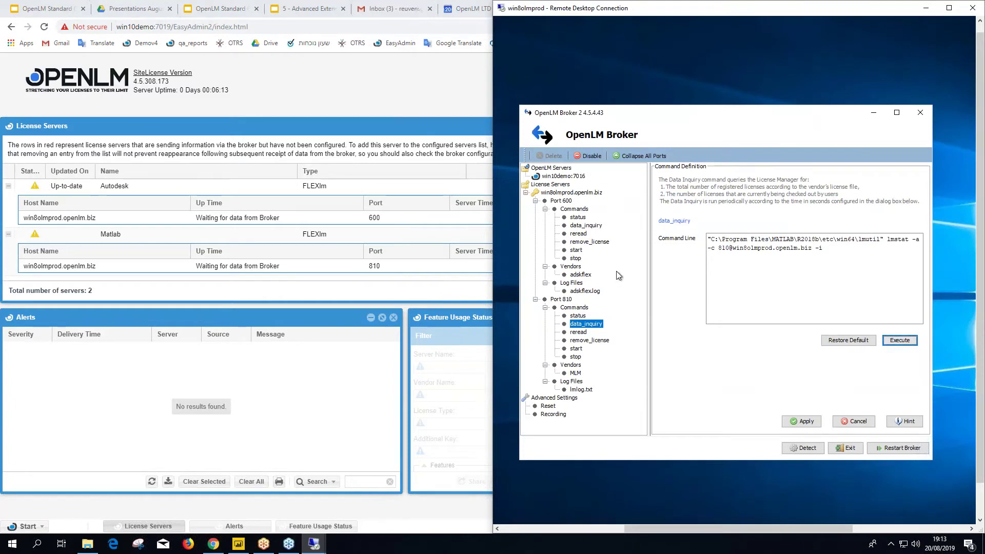
click(898, 448)
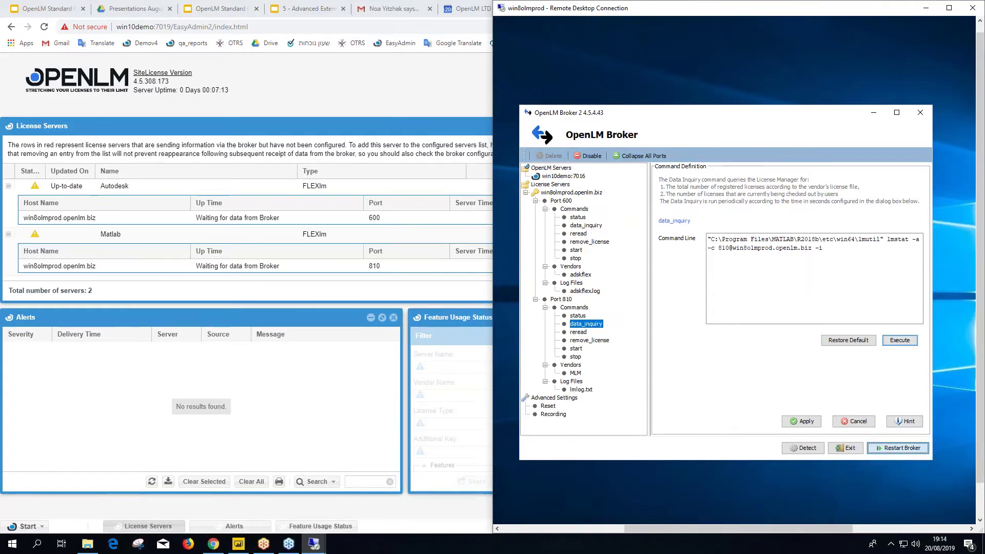
click(724, 301)
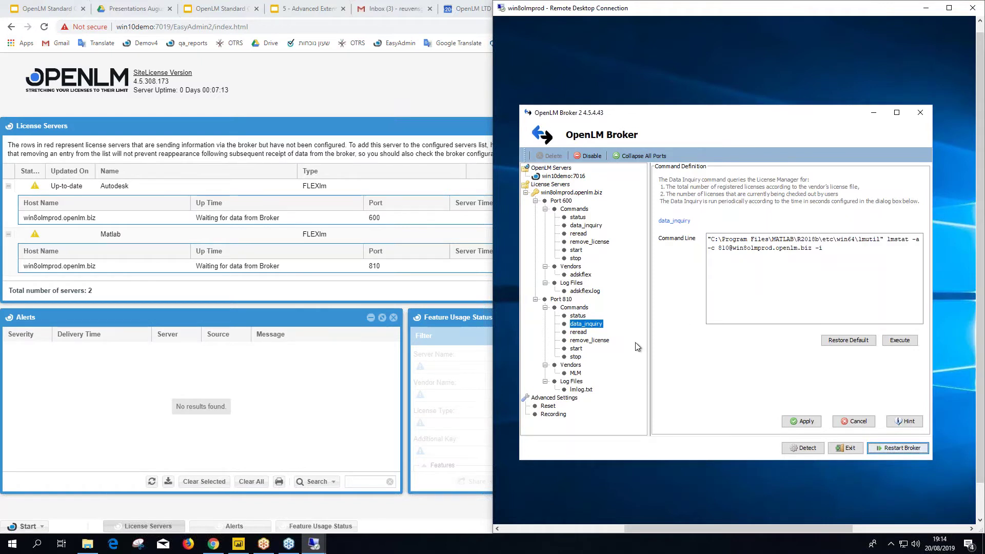
Return to EasyAdmin, refresh the License Servers list and check the status and uptime of the Autodesk and Matlab servers
click(359, 354)
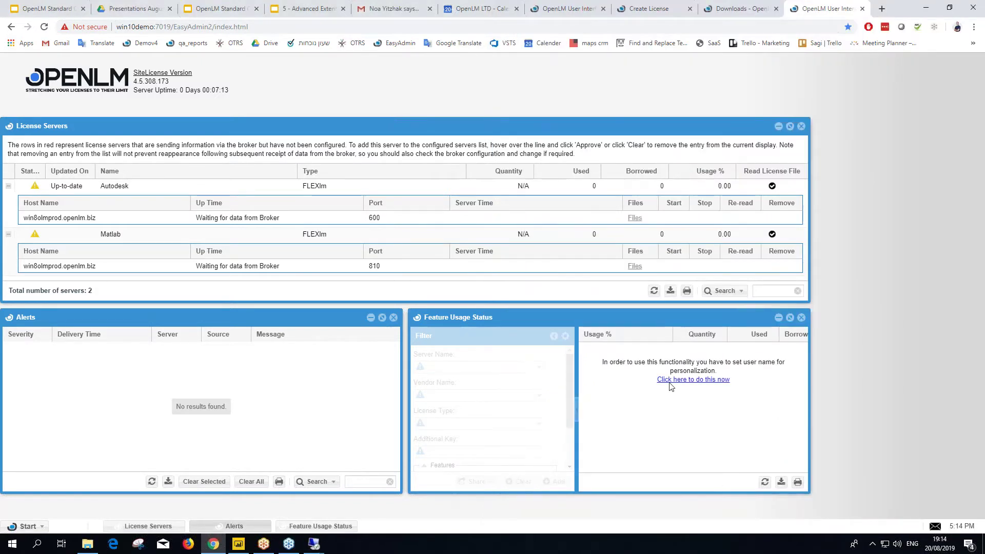
click(655, 291)
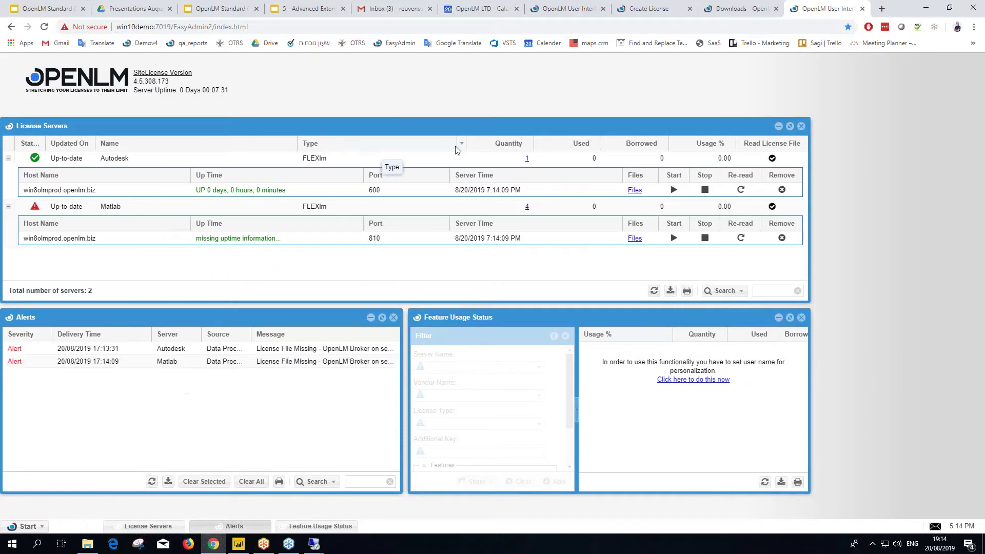
click(97, 191)
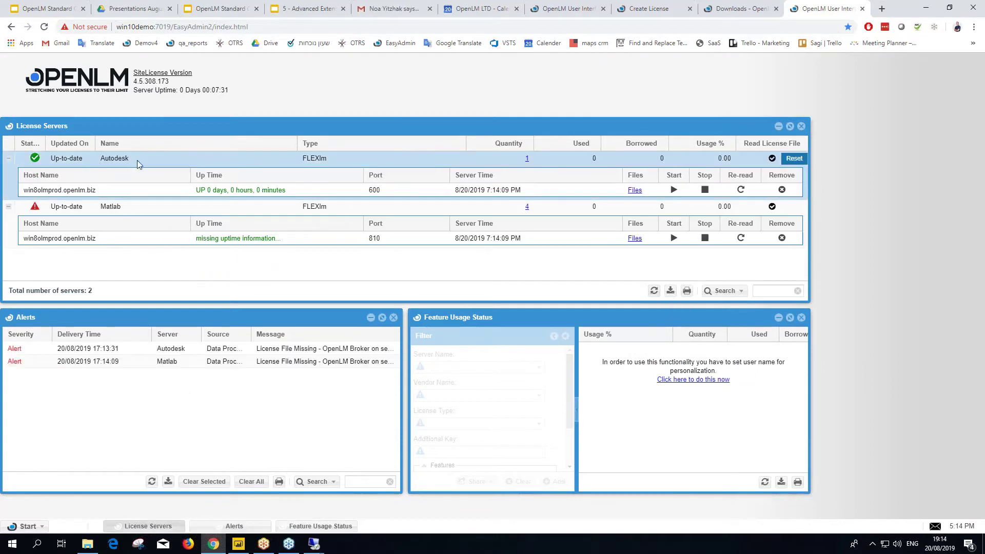
click(250, 193)
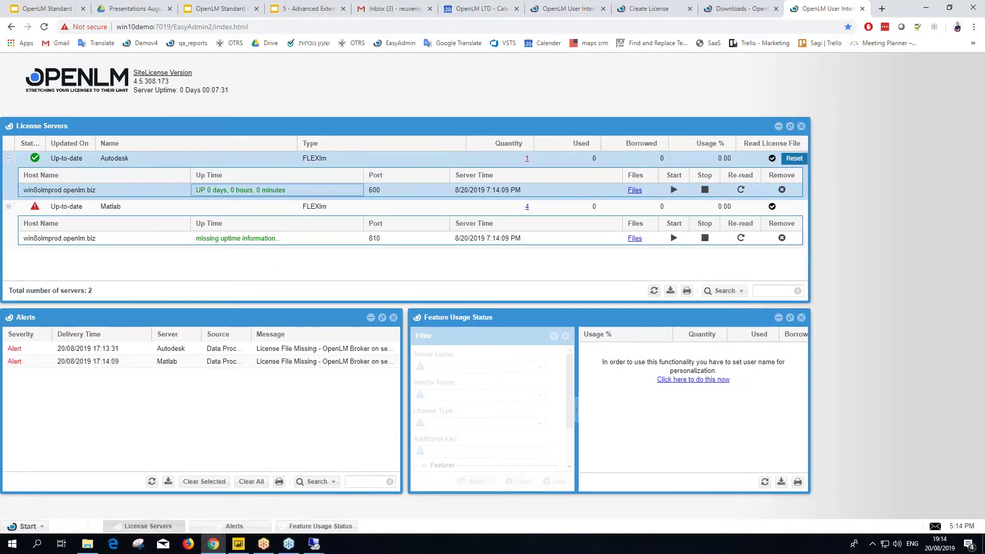
click(230, 238)
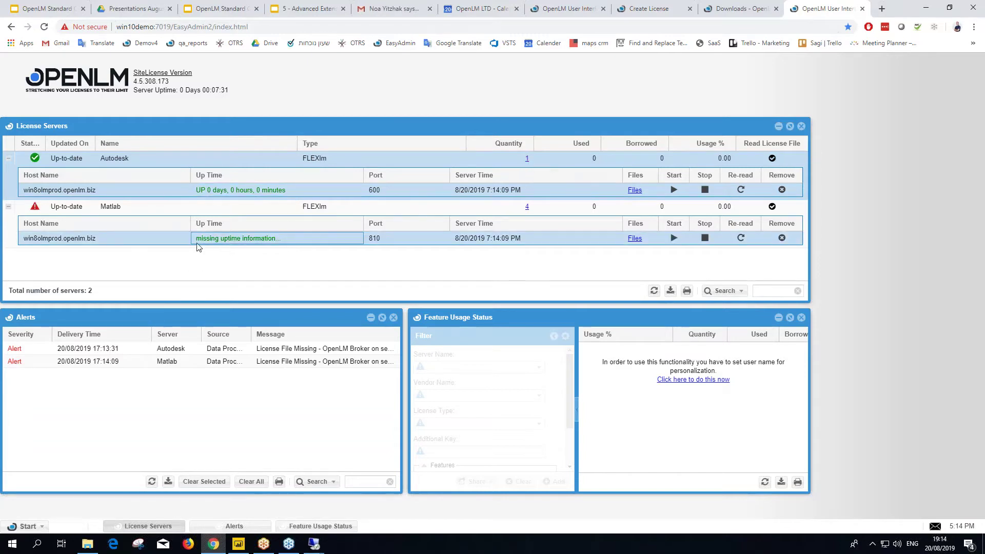
click(60, 209)
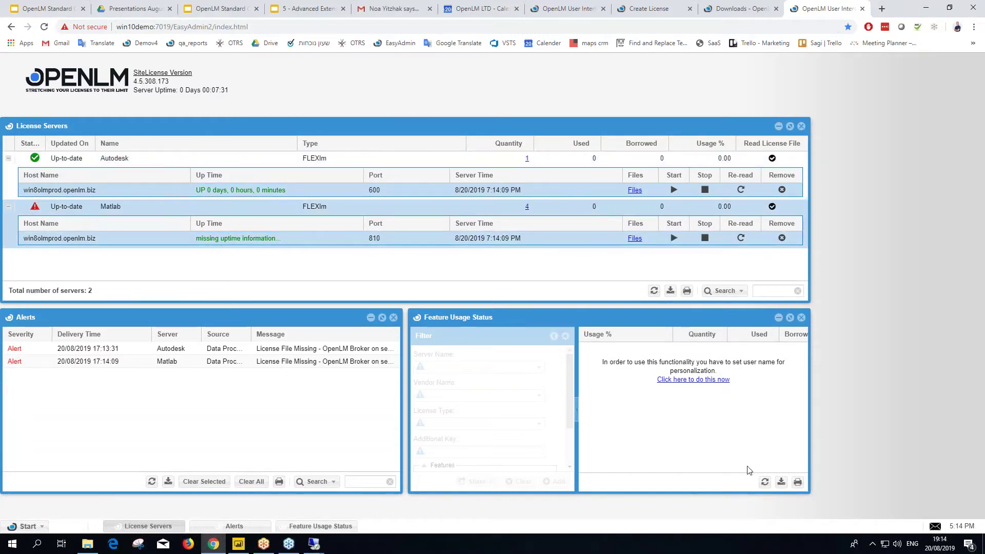
click(654, 291)
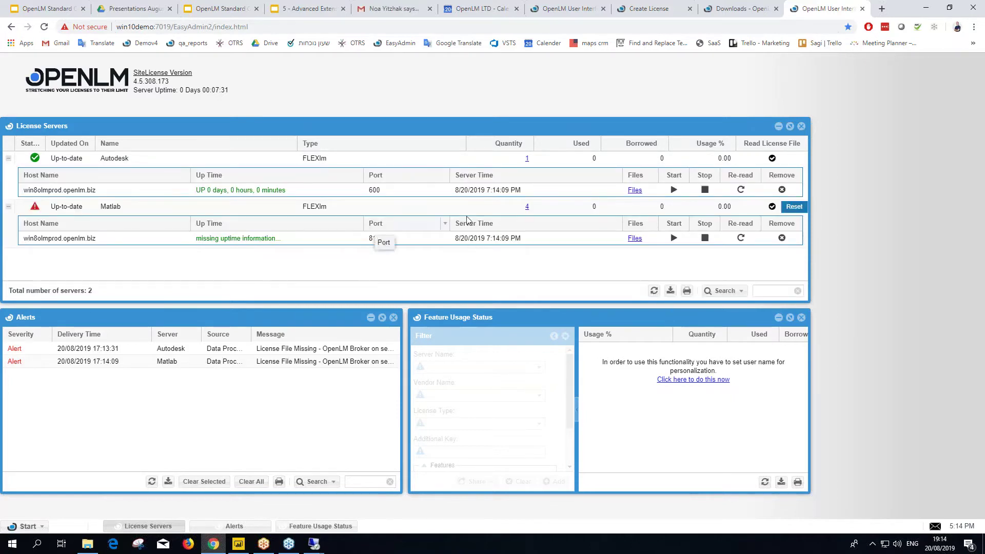
Open the Autodesk server's license list with its package features expanded, and close the License Servers window
click(528, 160)
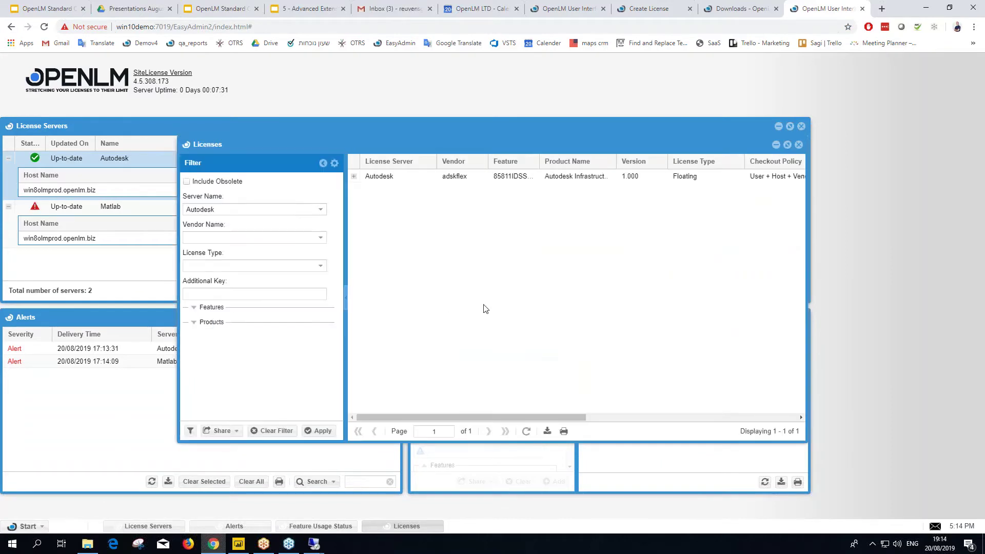
click(356, 178)
click(801, 126)
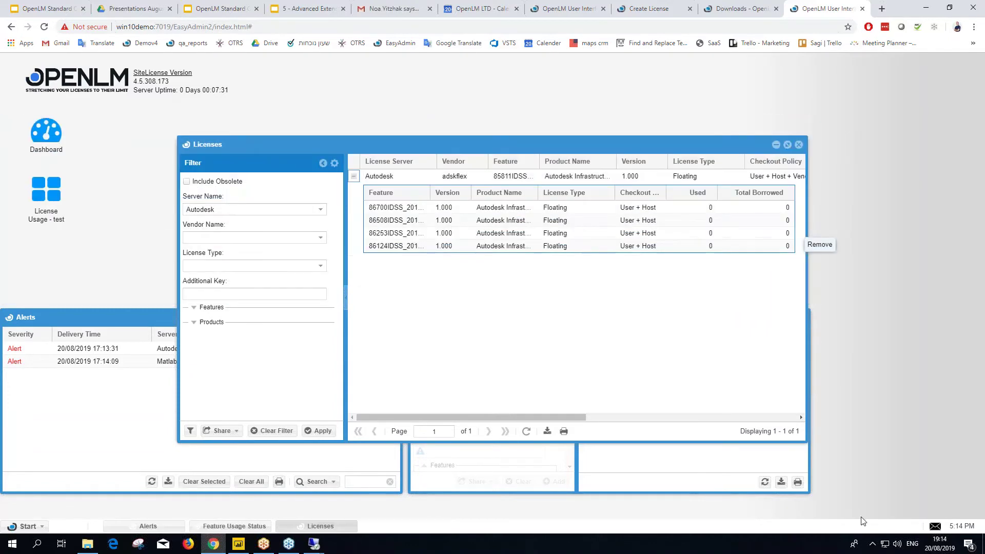
Switch to the win8olmprod remote session and collapse the Port 600 and Port 810 branches in the OpenLM Broker tree
mouse_move(944, 547)
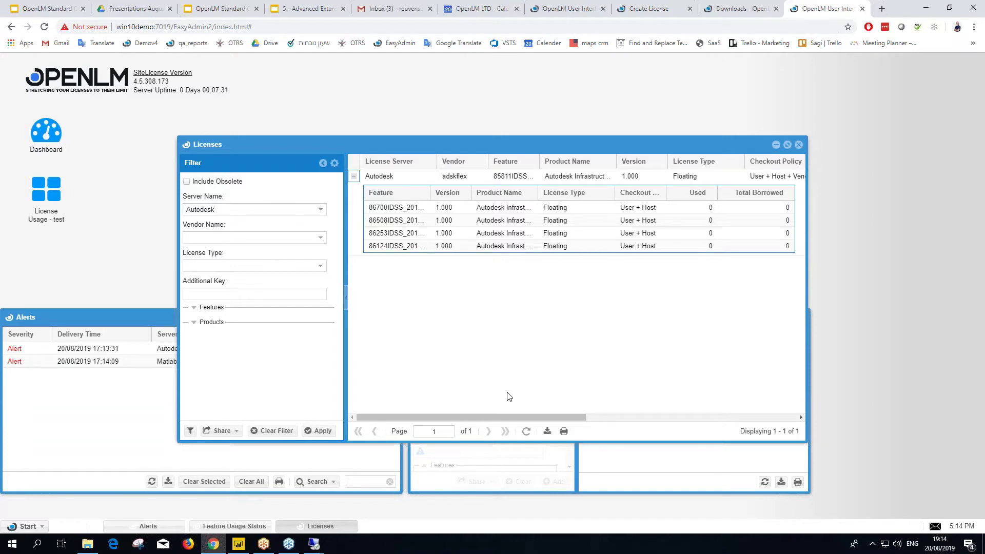
mouse_move(314, 544)
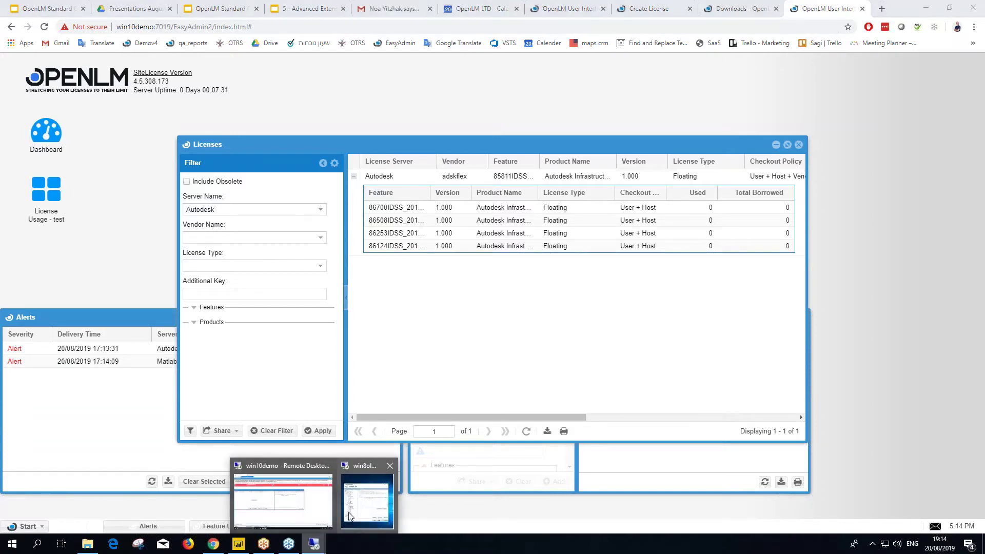
click(367, 493)
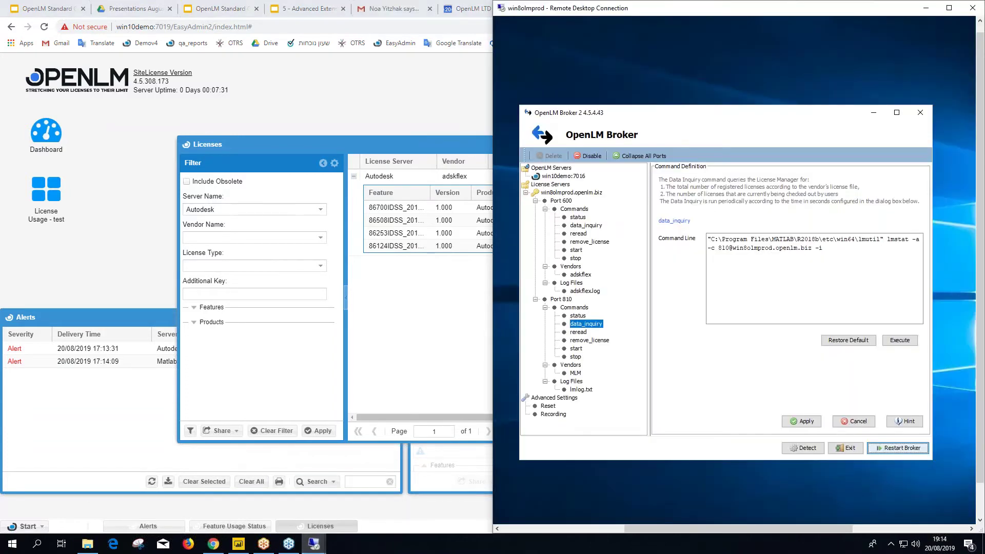
click(546, 209)
click(545, 225)
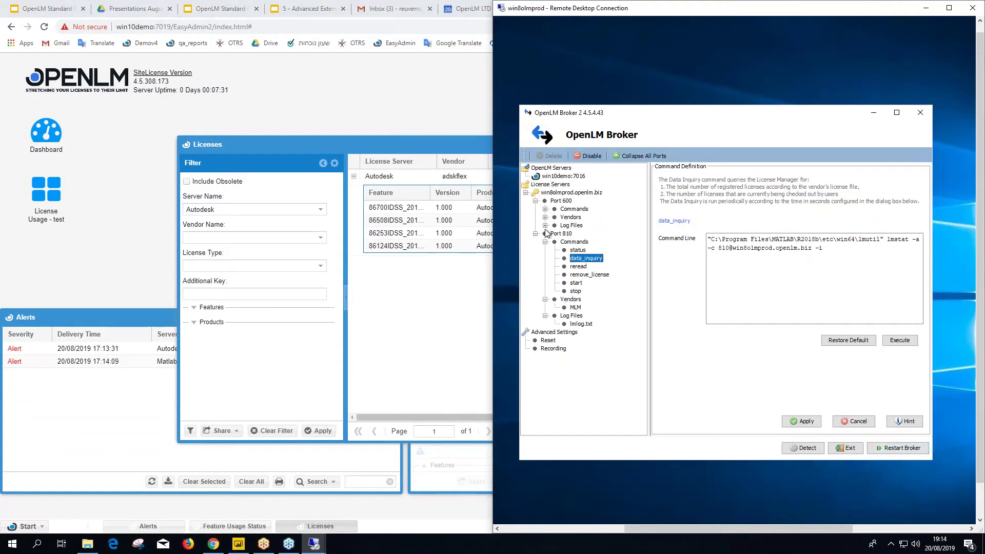
click(545, 242)
click(546, 250)
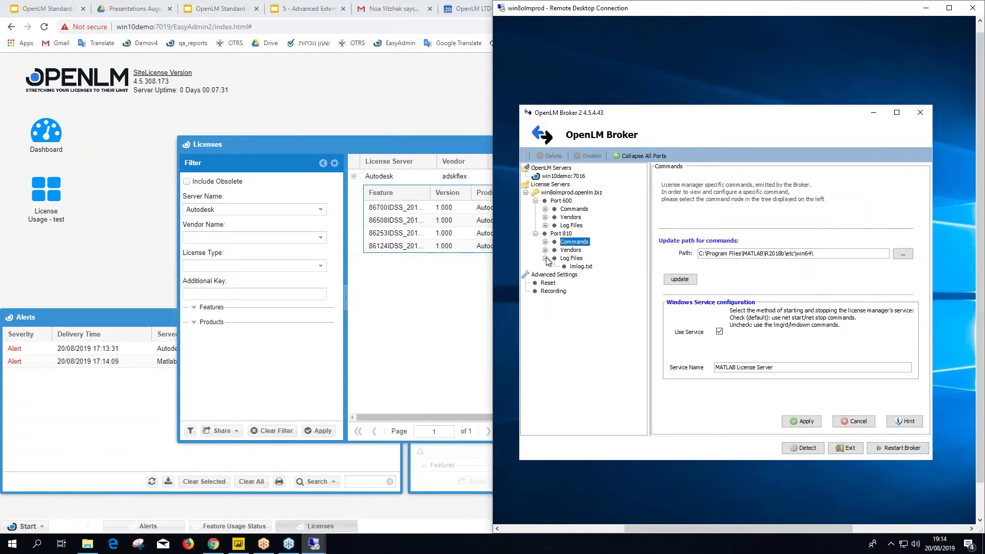
click(545, 258)
click(536, 234)
click(535, 201)
Review the settings of Port 600 and Port 810, look through the license manager types and keep FLEXlm for Port 600
click(562, 200)
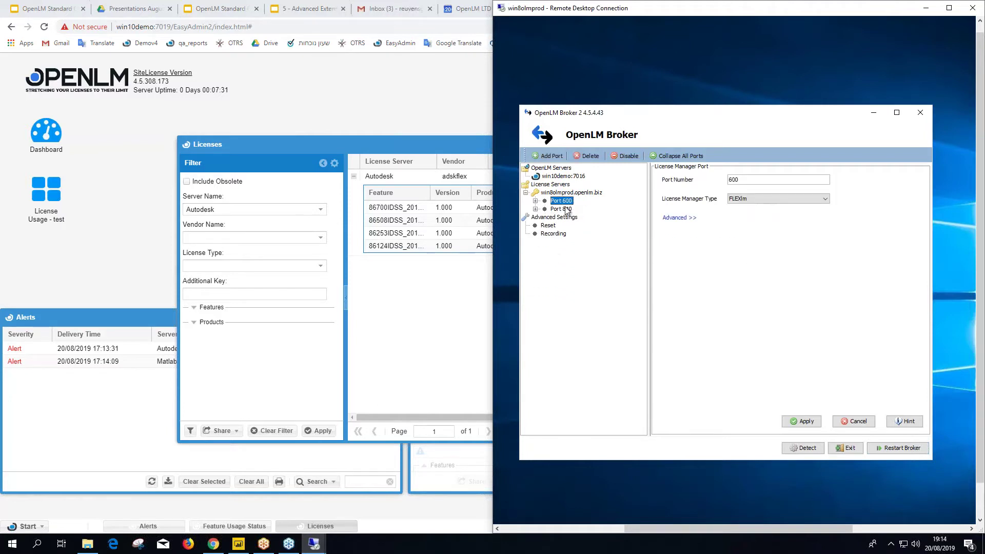
click(564, 209)
click(562, 200)
click(826, 200)
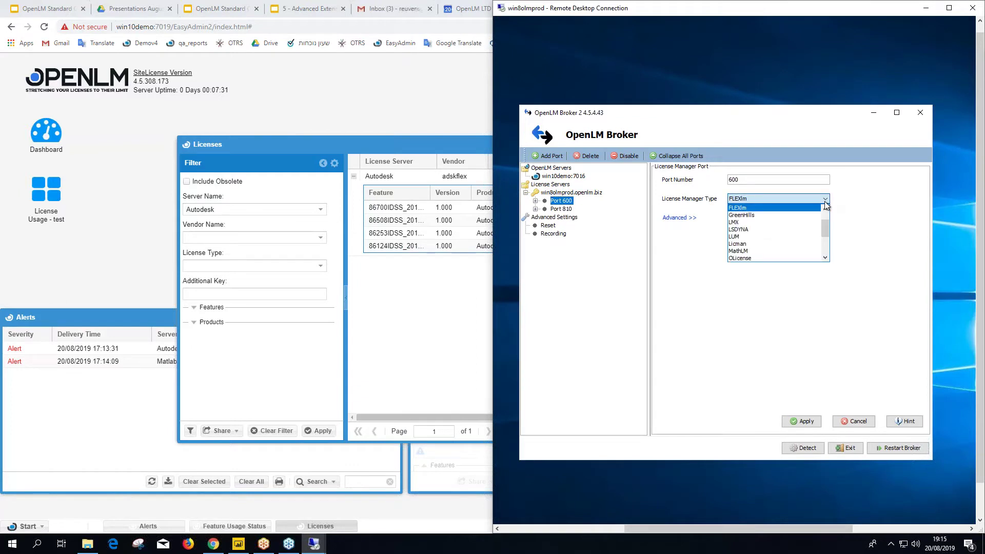
scroll(821, 210, up, 1)
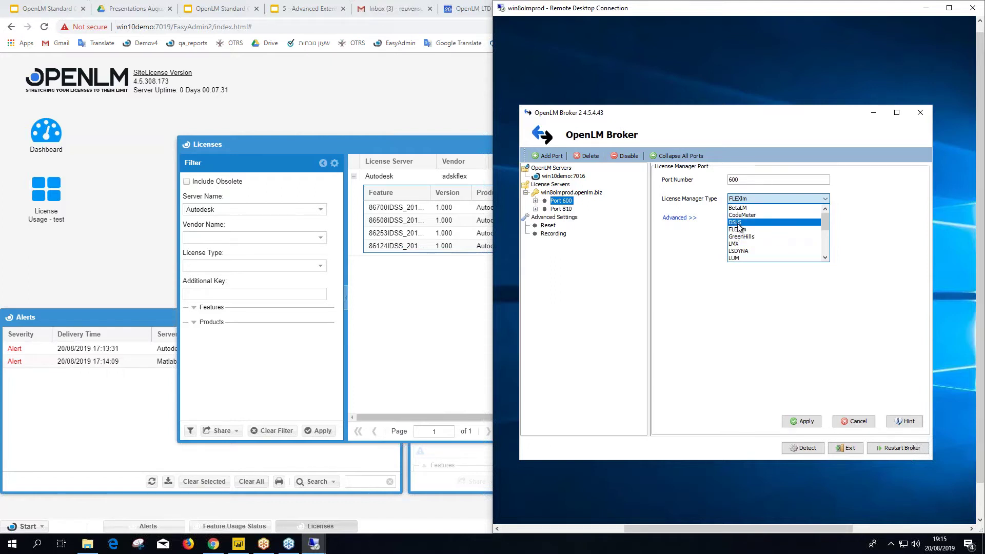
scroll(740, 227, down, 1)
scroll(745, 226, up, 1)
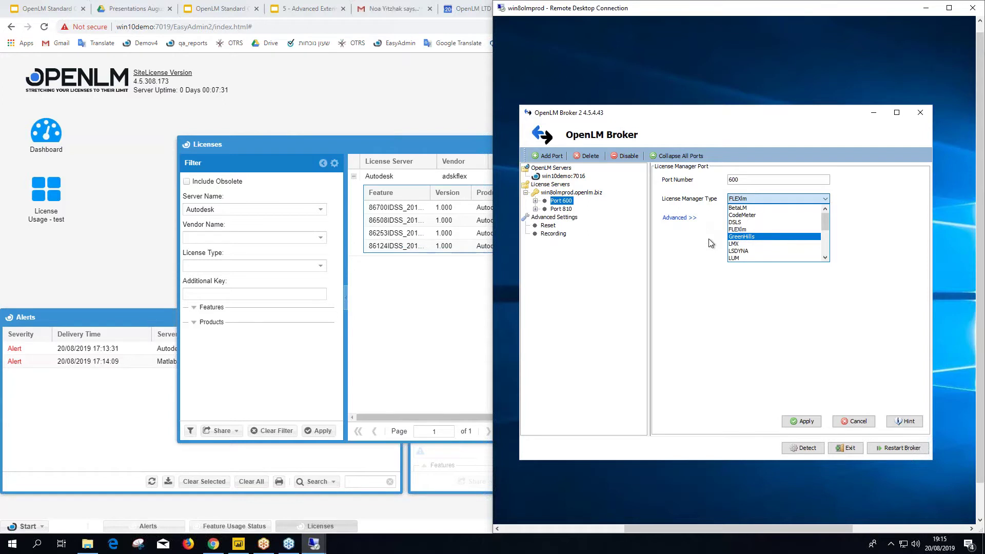
click(741, 230)
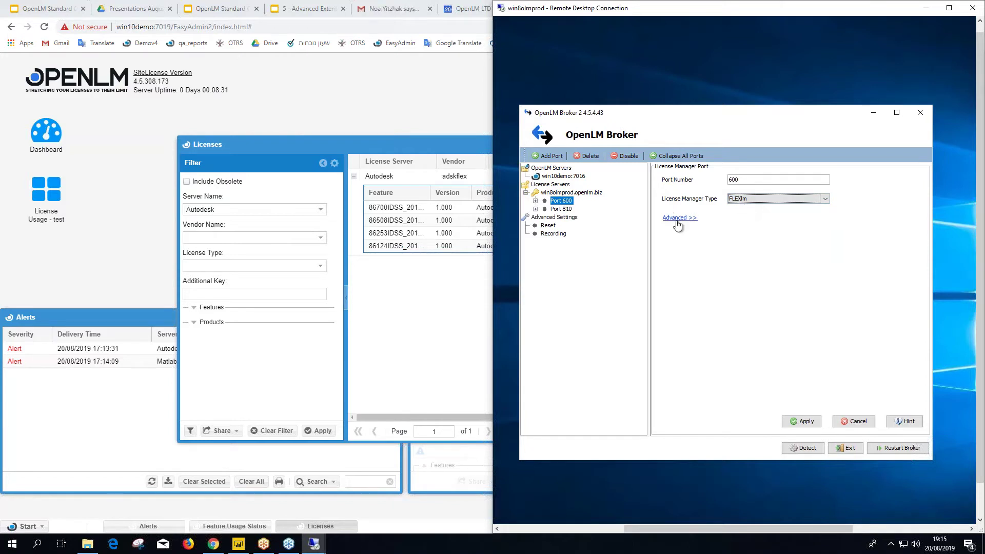
Delete Port 810 and Port 600 from the license server win8olmprod.openlm.biz
click(561, 209)
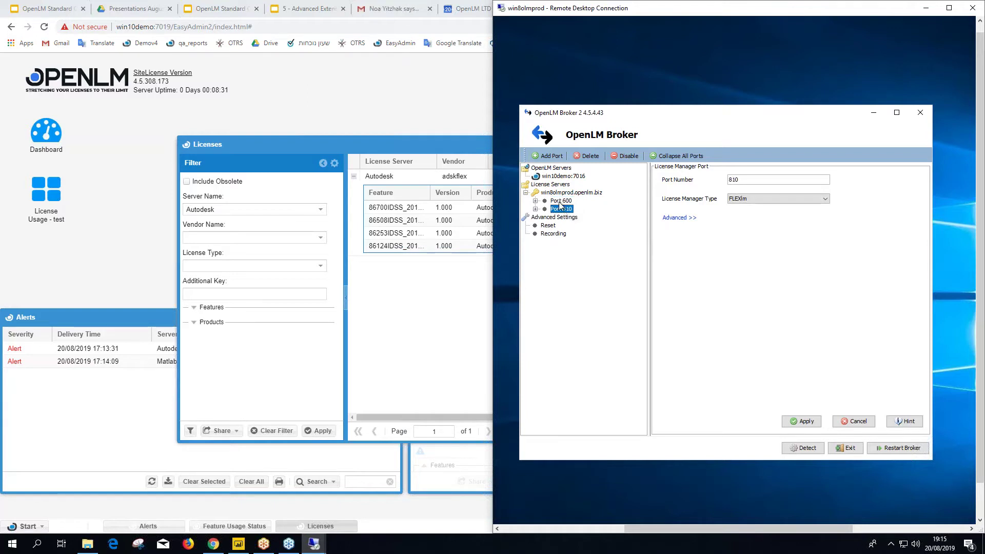
click(588, 156)
click(712, 304)
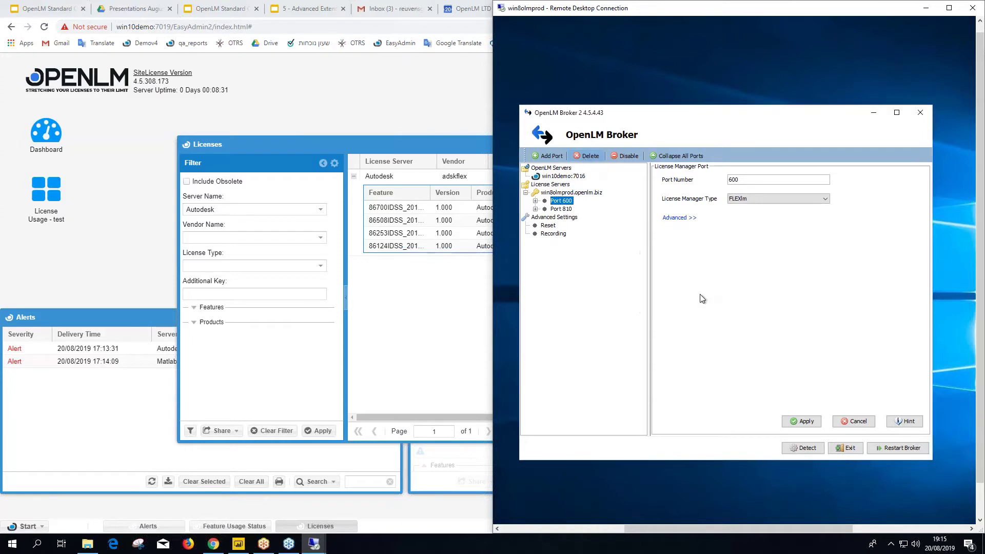
click(561, 202)
click(585, 156)
click(708, 303)
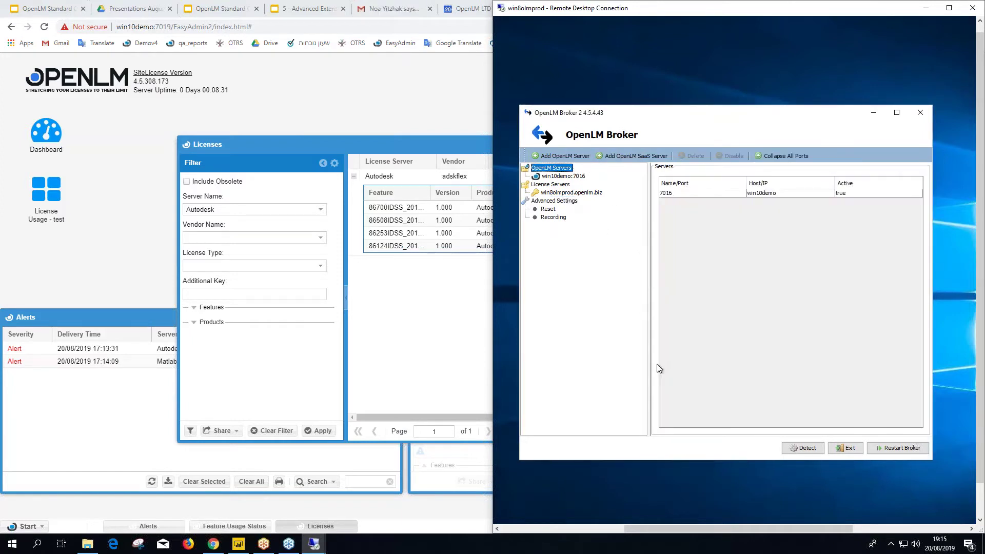
Delete the license server win8olmprod.openlm.biz from the Broker configuration
click(570, 192)
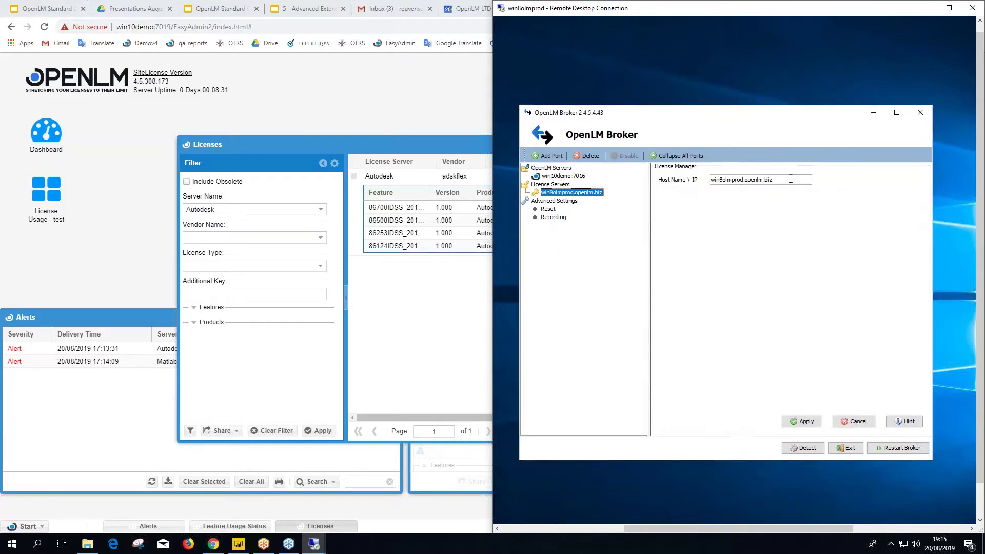
drag(777, 180, 688, 180)
click(588, 156)
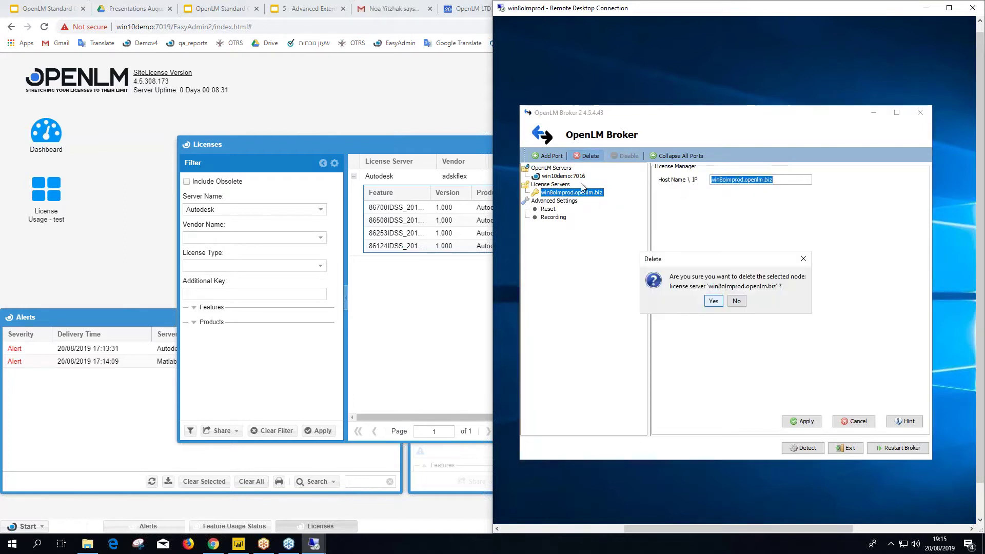
click(712, 303)
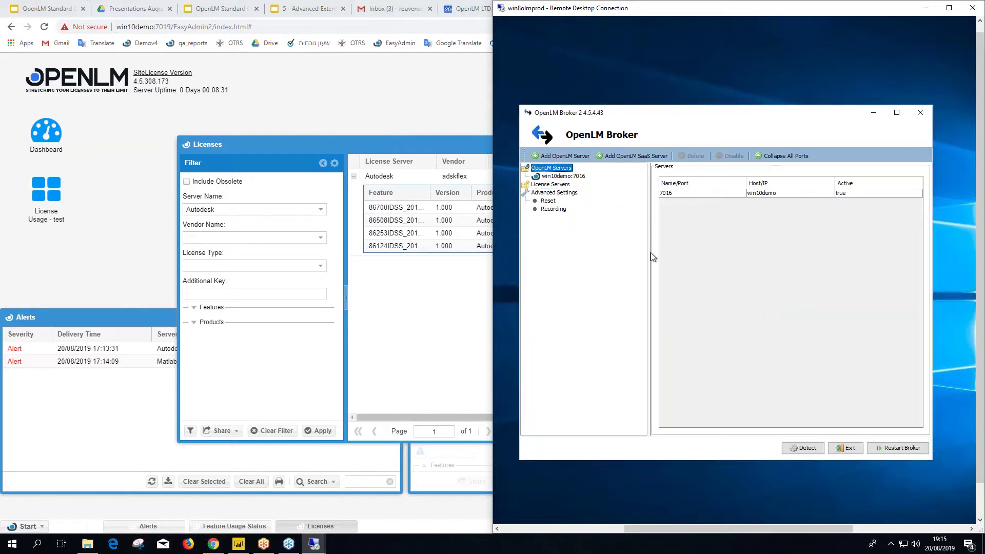
Disable the OpenLM Server win10demo:7016, enable it again and reposition the Broker window
click(548, 180)
click(729, 156)
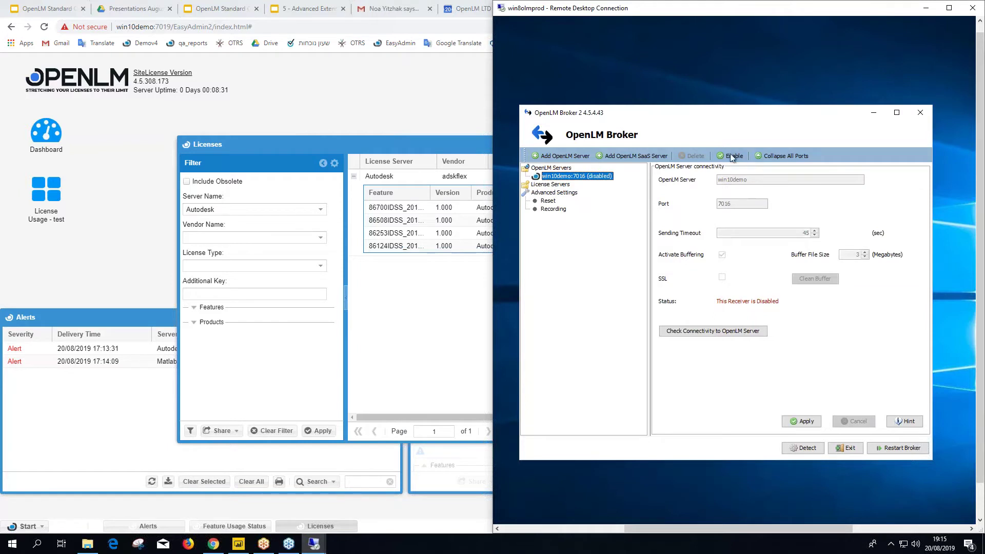
click(732, 156)
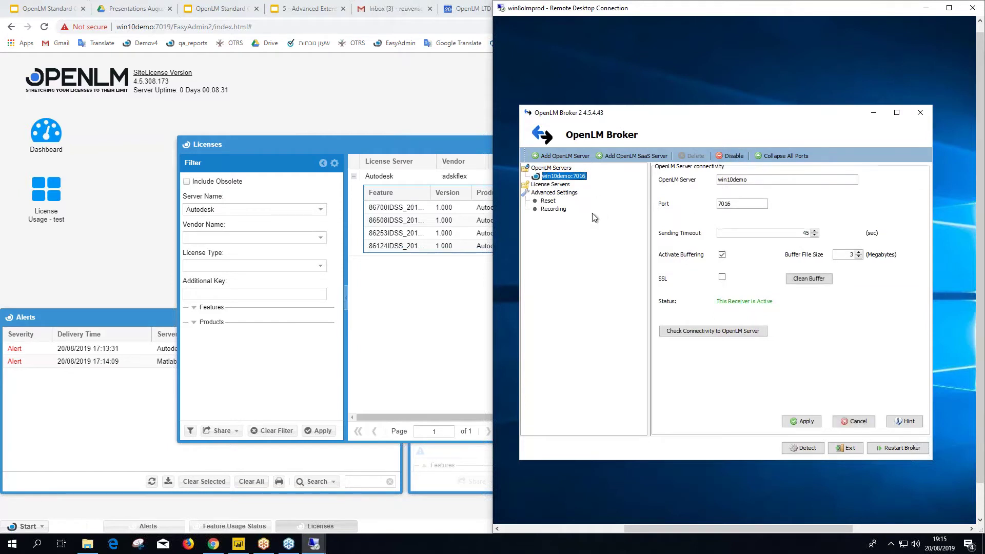
drag(573, 117, 588, 87)
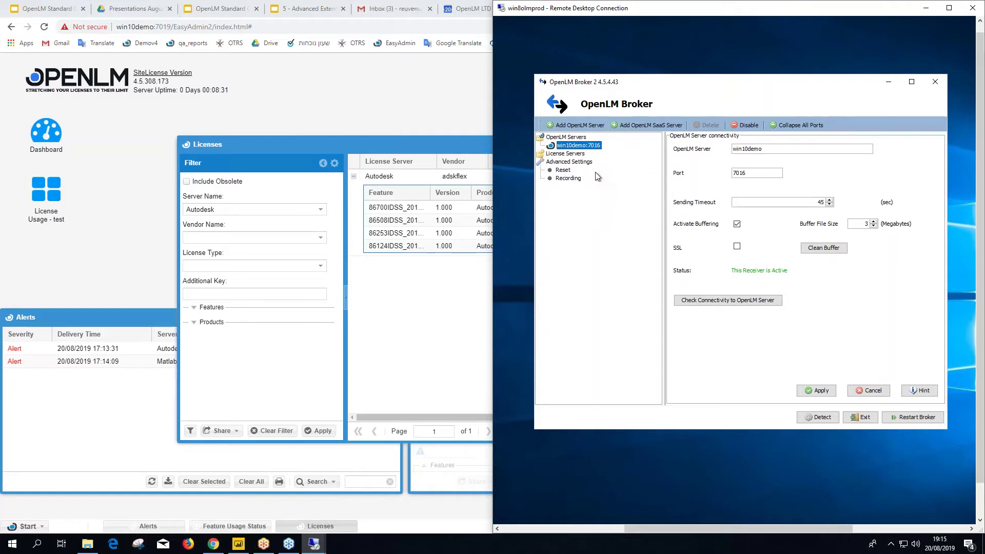
drag(579, 82, 576, 106)
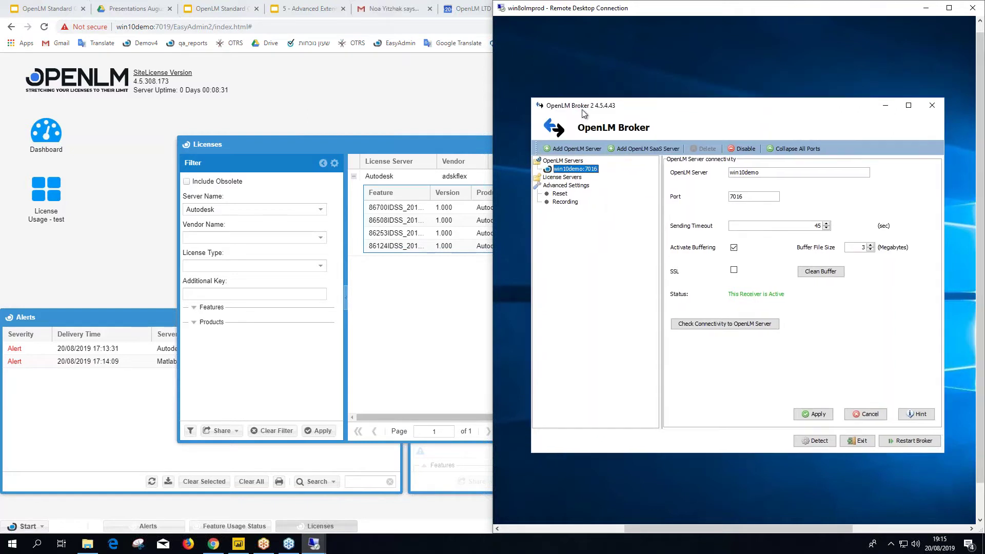
click(562, 162)
right_click(575, 163)
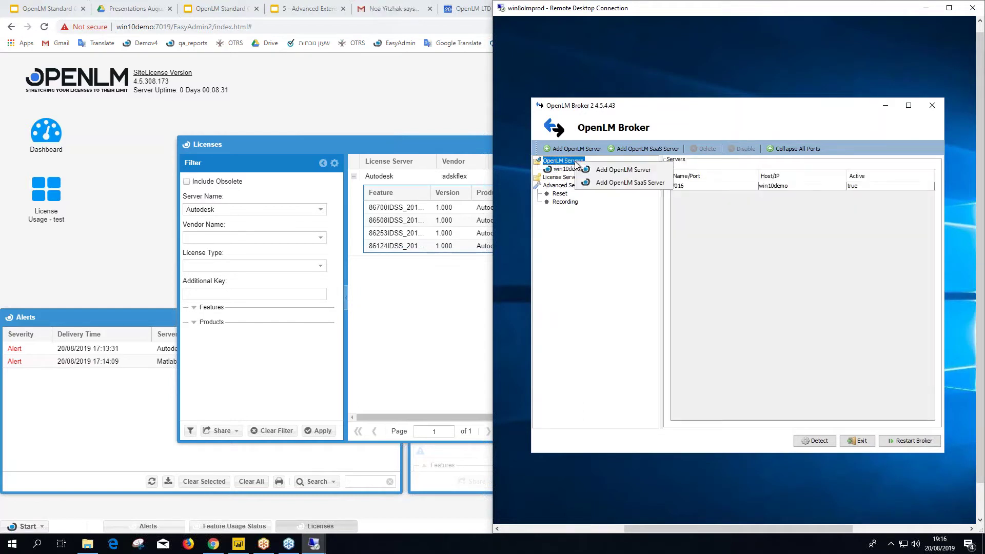
click(646, 171)
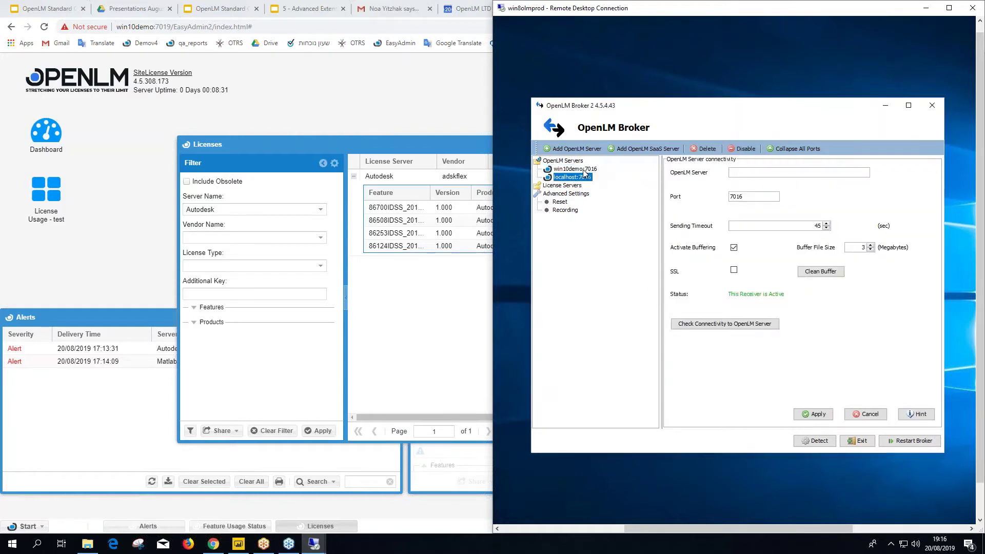
click(732, 292)
click(862, 415)
click(725, 292)
Check the Broker's connectivity to the OpenLM Server win10demo on port 7016
click(568, 170)
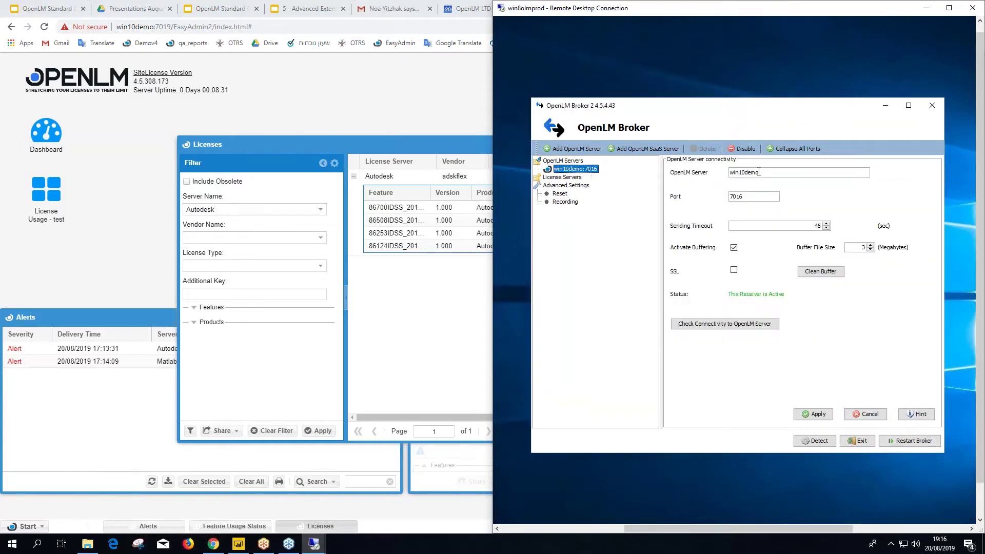
click(730, 325)
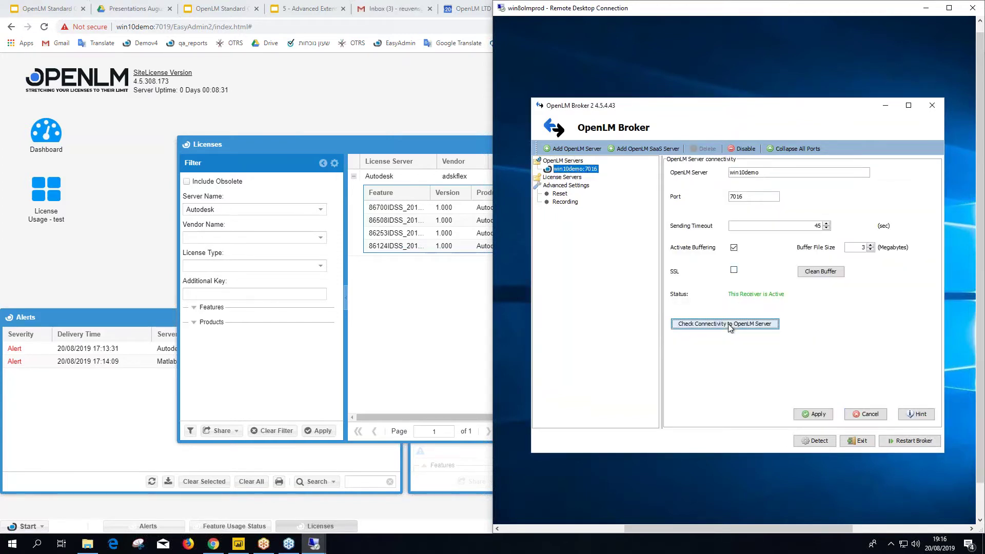
click(801, 303)
Apply the connection settings of the OpenLM Server win10demo on port 7016
click(564, 162)
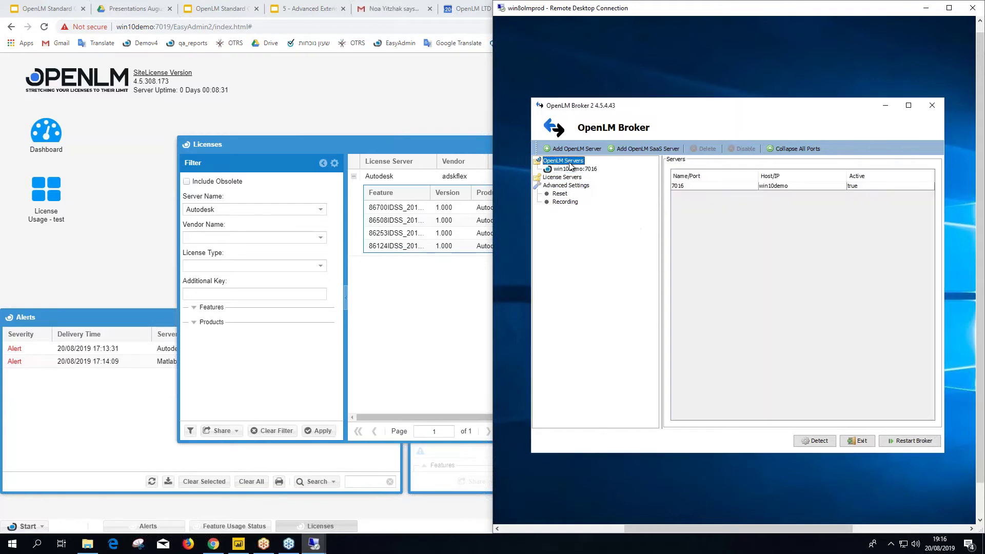
right_click(568, 163)
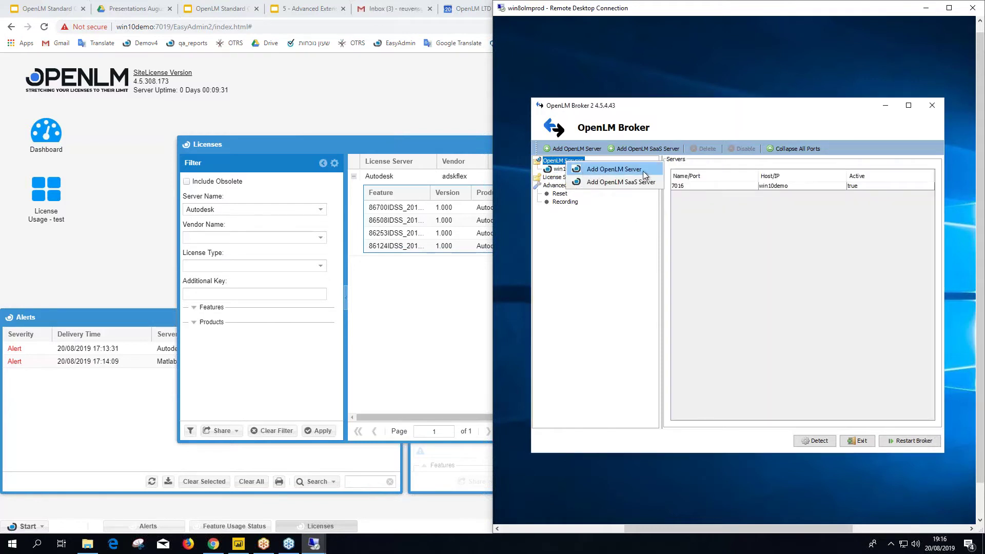
click(614, 170)
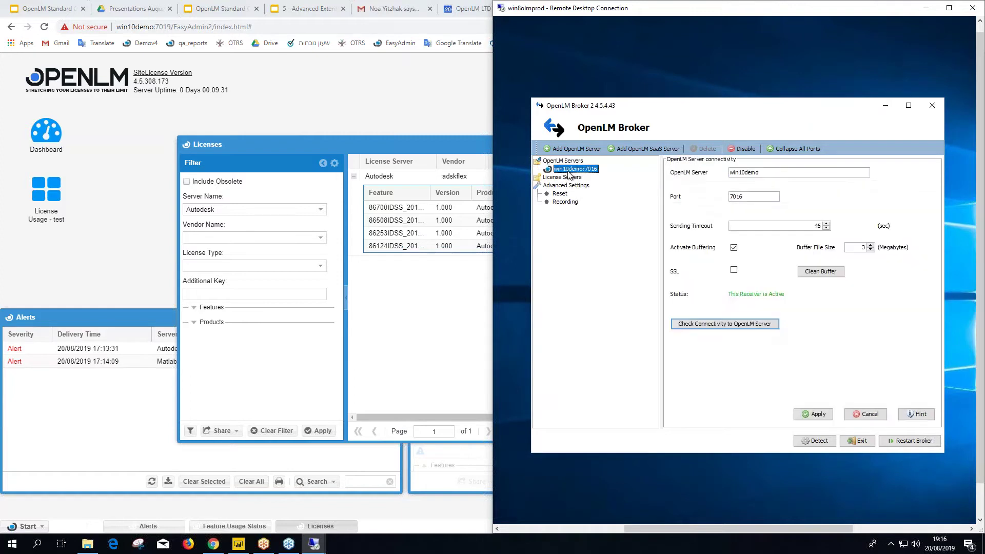
drag(758, 173, 721, 172)
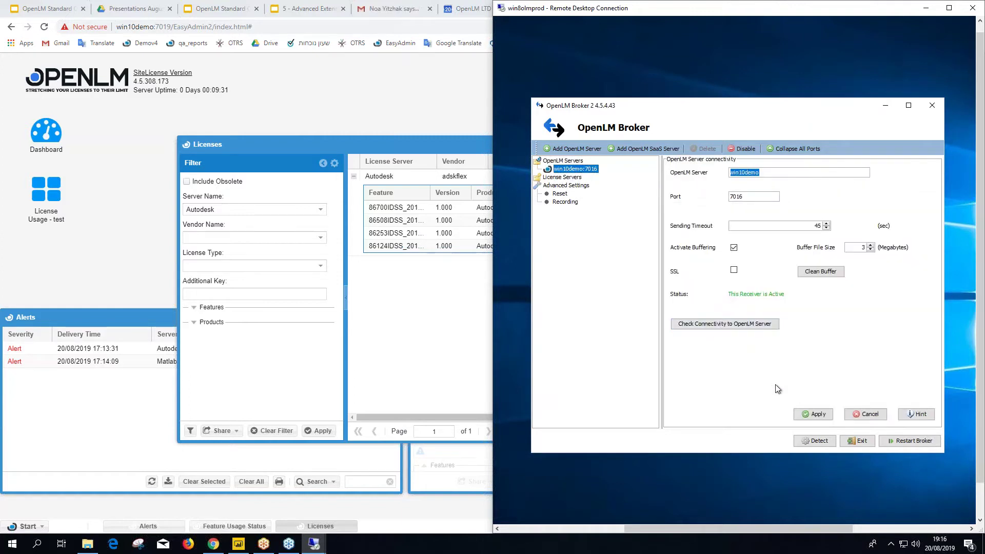
click(816, 415)
click(814, 304)
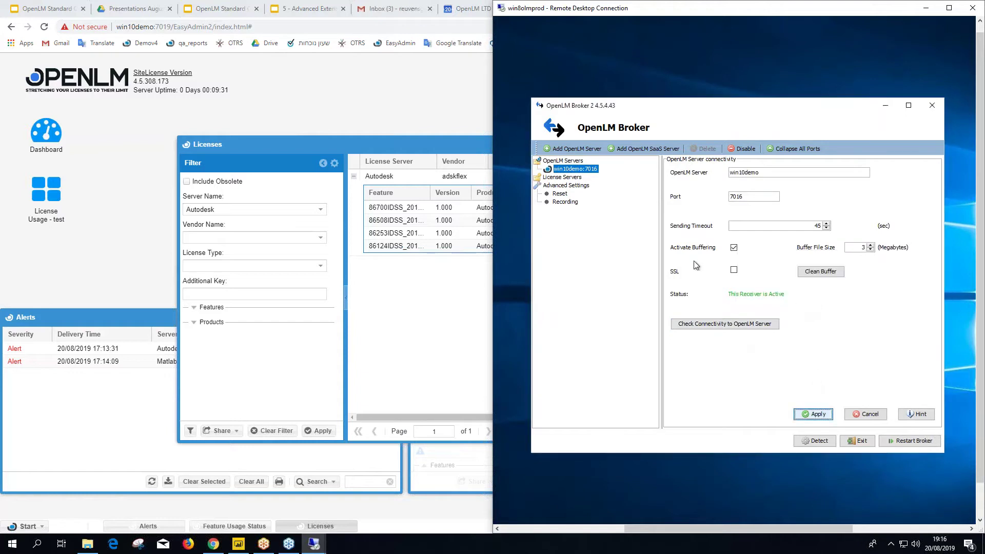
Add a license server with the host name win8olmprod.openlm.biz and apply it
click(566, 177)
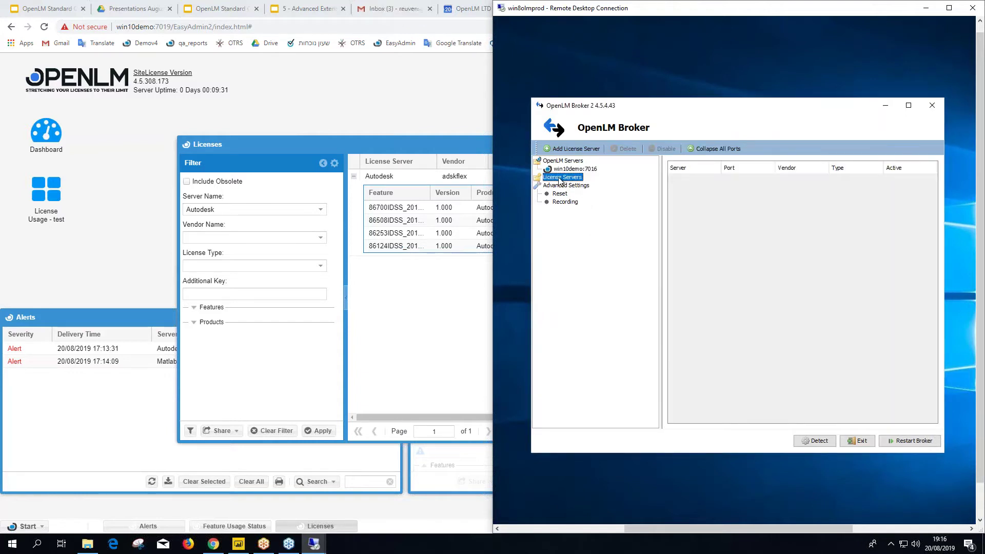
click(559, 151)
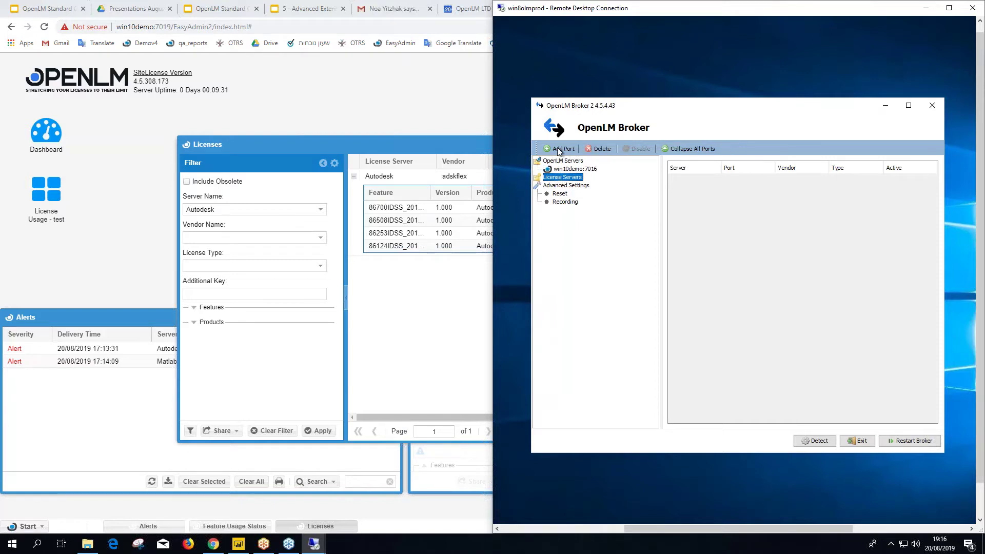
click(742, 297)
drag(793, 170, 694, 189)
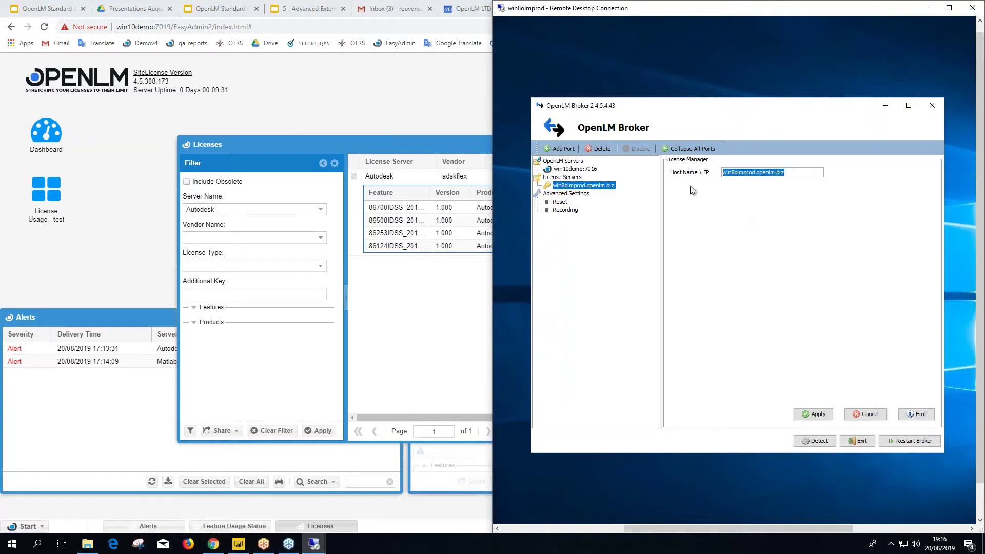
click(697, 205)
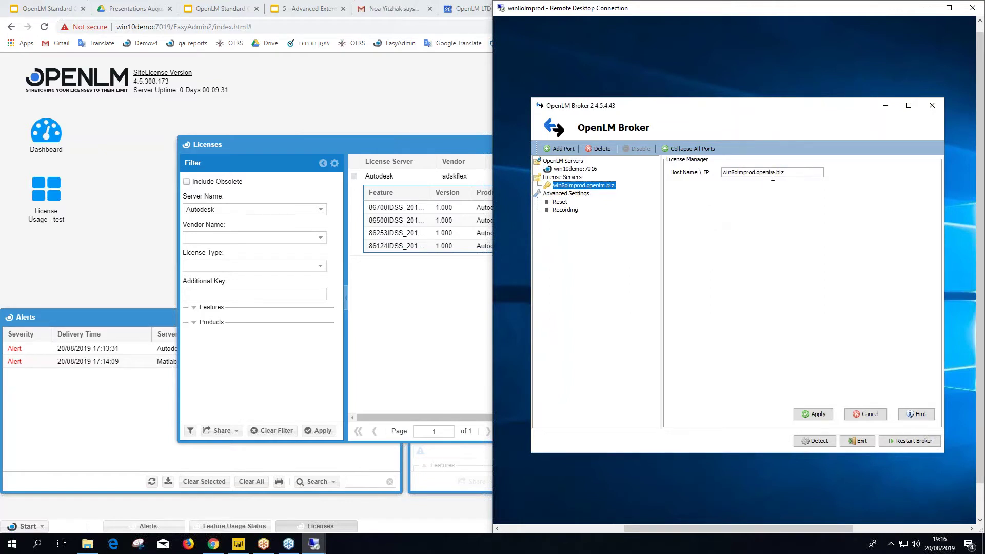
click(813, 416)
click(742, 298)
Detect the license managers on win8olmprod.openlm.biz and review the settings of Port 600 and Port 810
click(560, 187)
click(808, 442)
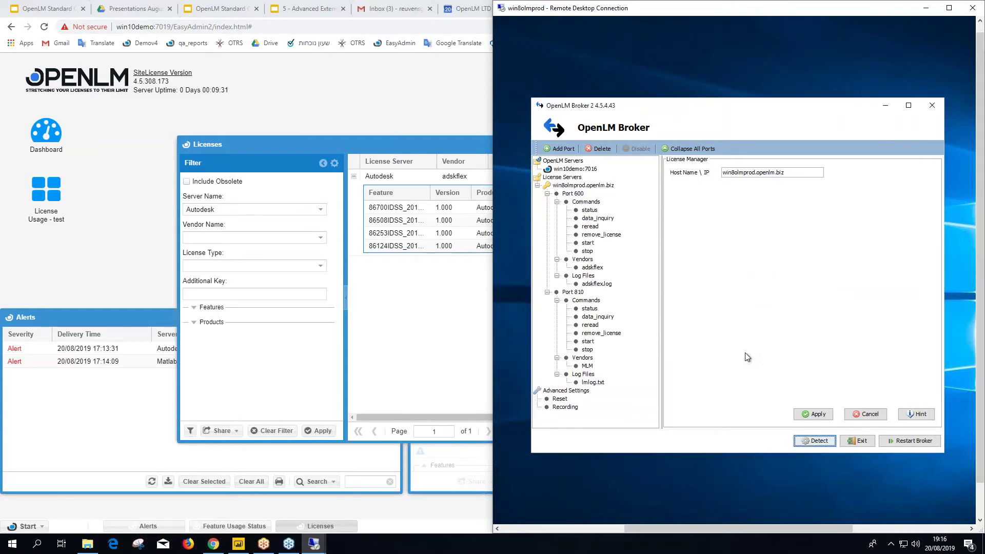
click(574, 194)
click(574, 292)
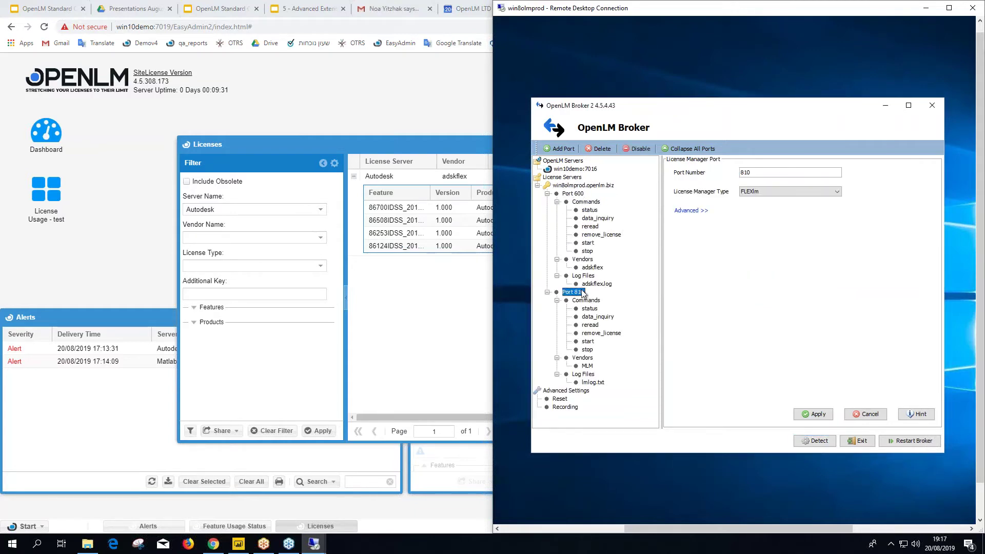
Delete Port 810 and Port 600 from the license server win8olmprod.openlm.biz
click(548, 193)
click(548, 201)
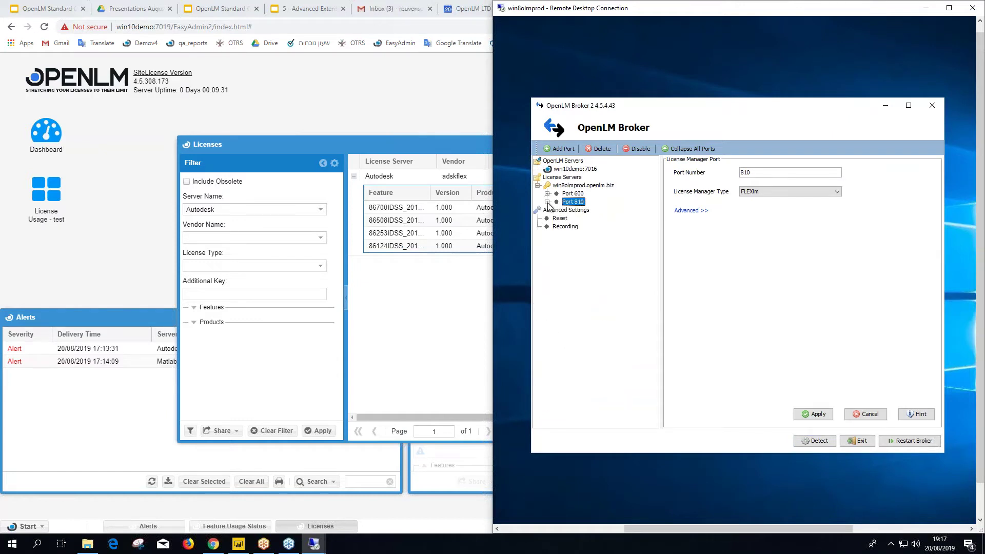
click(602, 149)
click(724, 293)
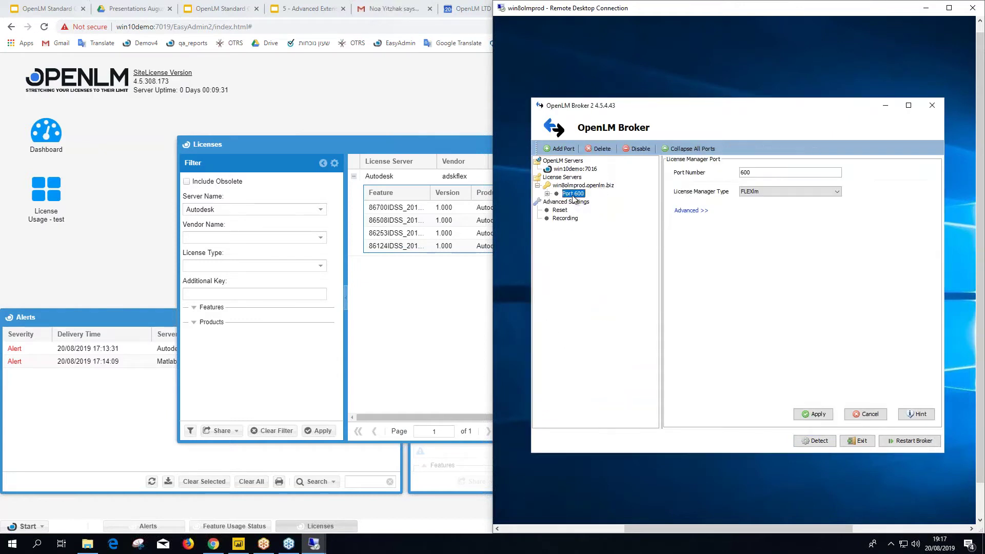
click(601, 148)
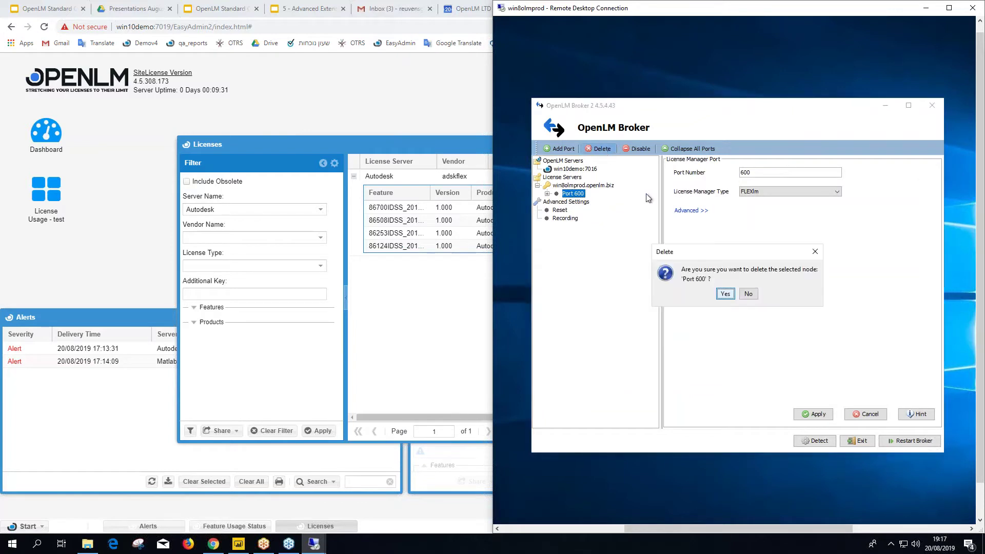
click(725, 294)
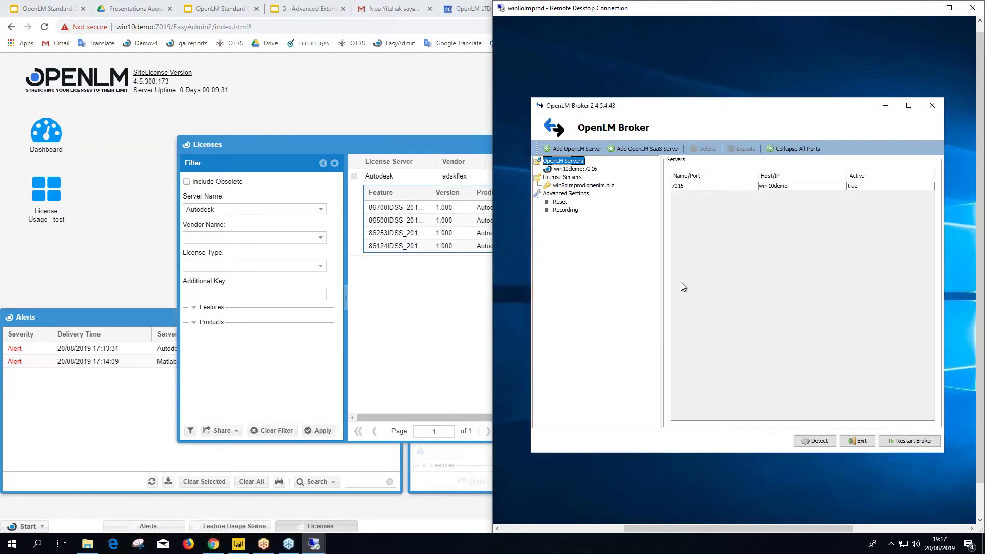
Add a port to win8olmprod.openlm.biz with port number 600 and license manager type FLEXlm, showing its advanced settings
click(565, 185)
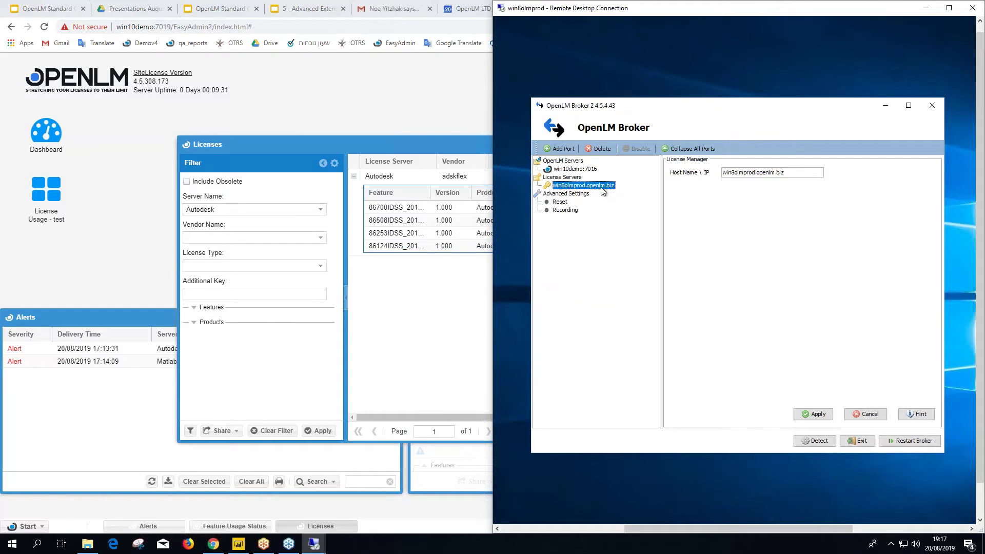
click(563, 149)
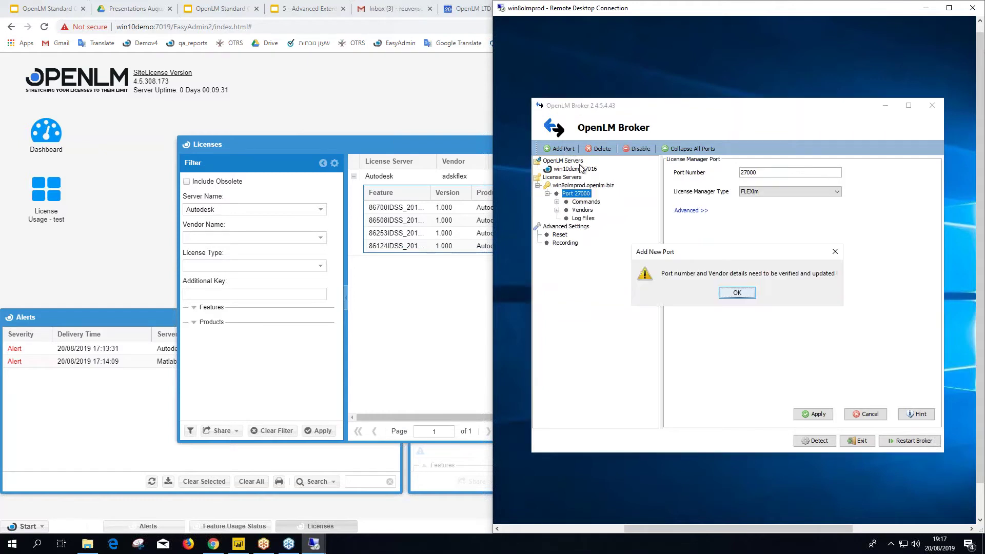
click(735, 292)
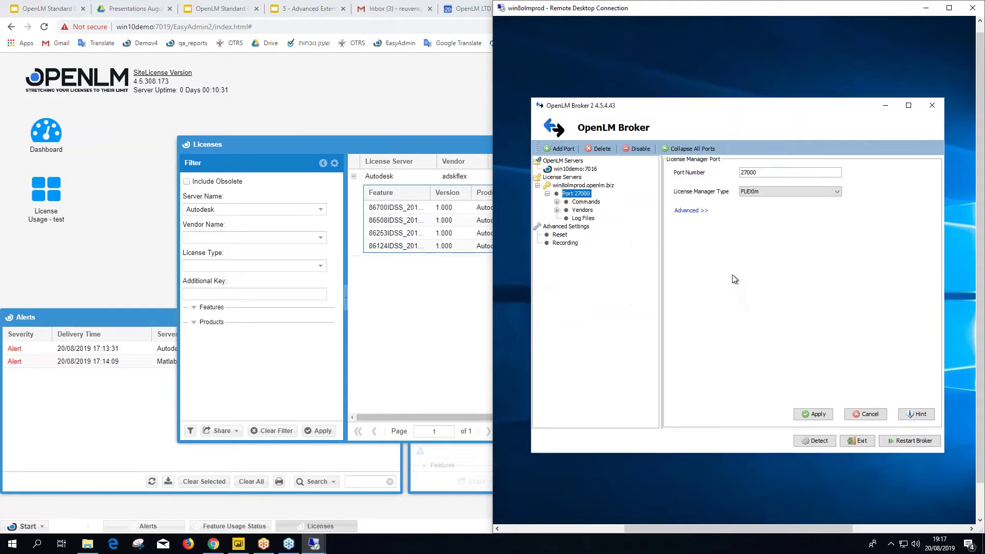
click(692, 211)
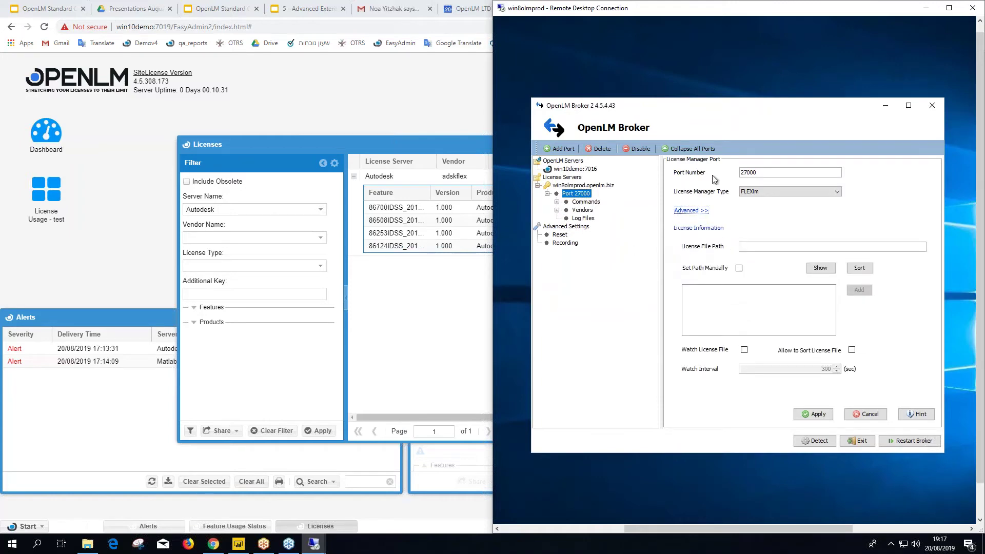
drag(760, 172, 747, 174)
text(600)
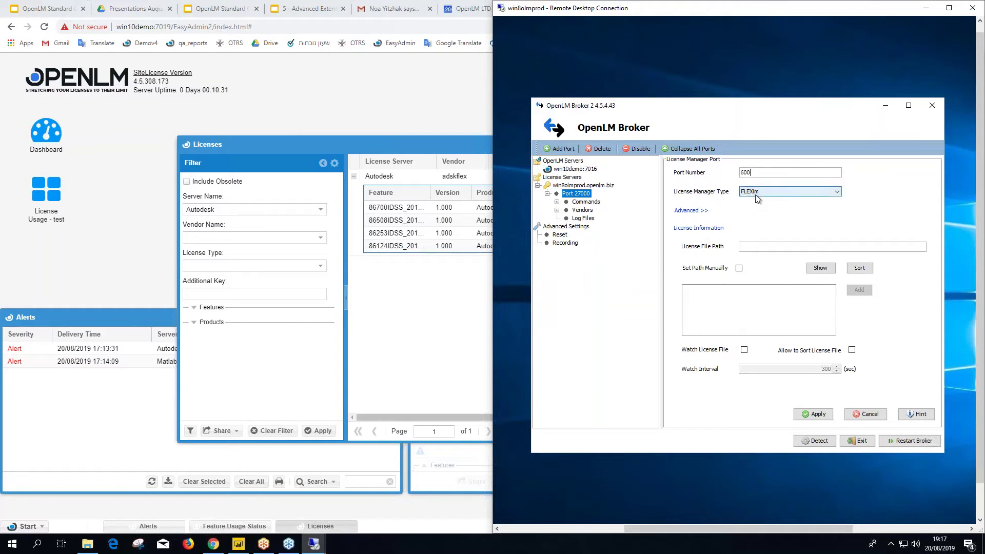
click(753, 193)
click(762, 223)
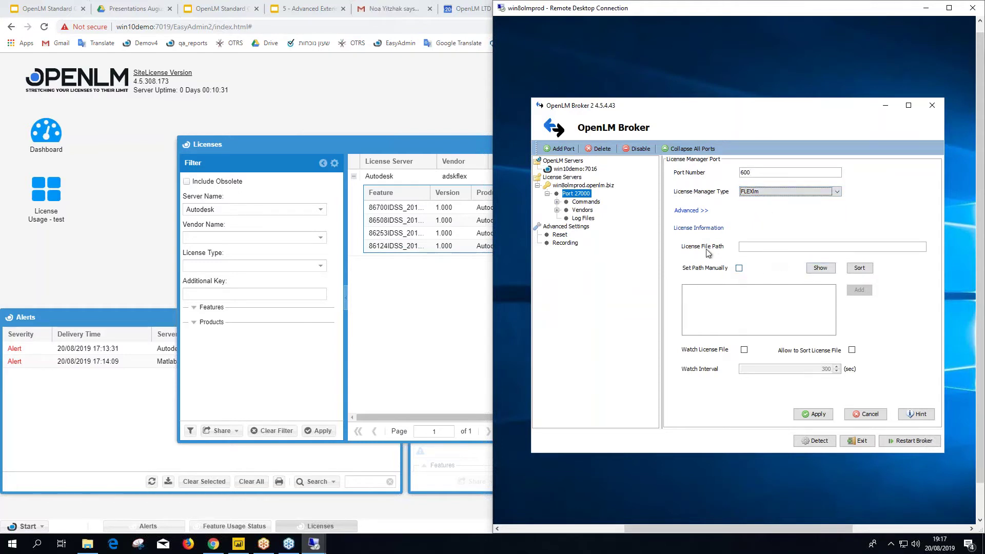
Set the port's license file path manually to C:\Autodesk\Network License Manager\license.lic
click(740, 269)
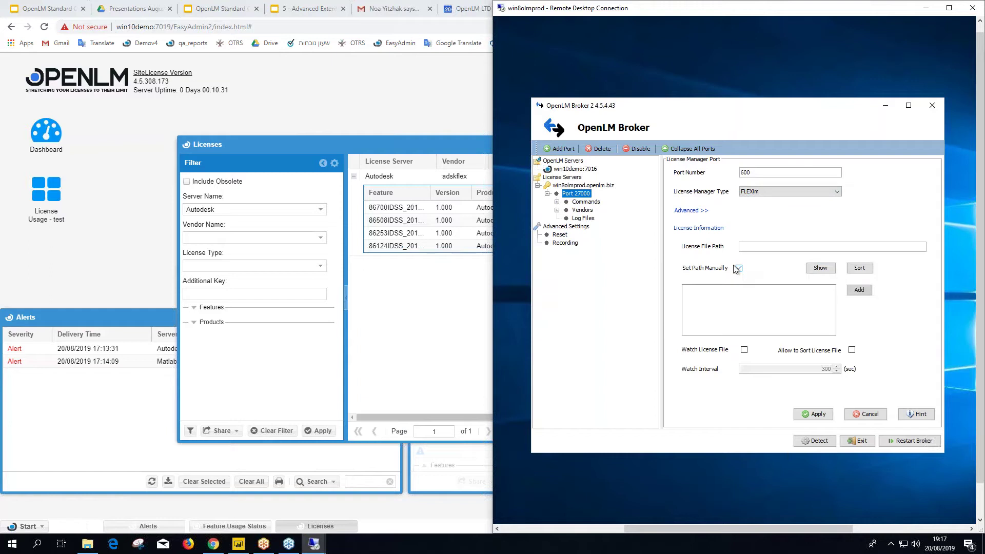
click(861, 292)
click(852, 291)
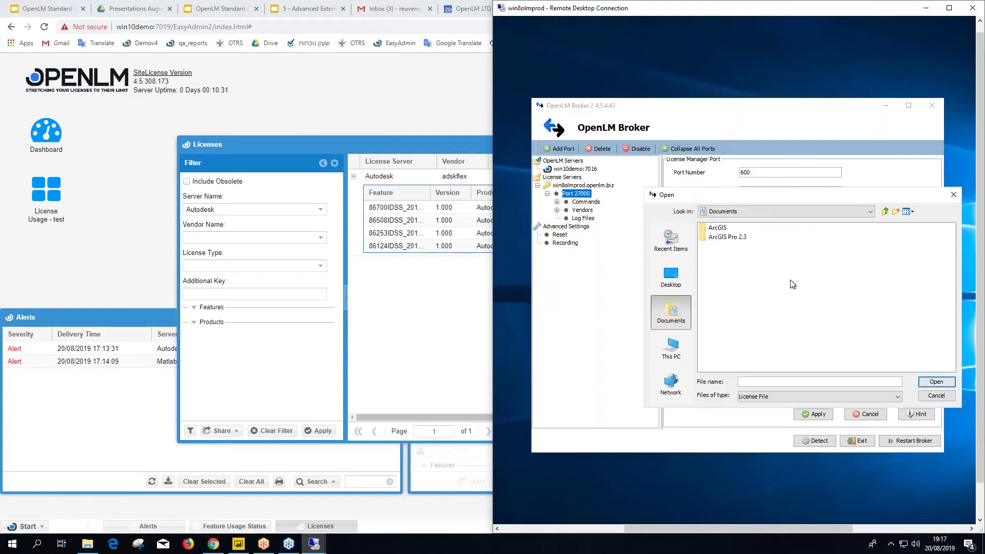
click(675, 352)
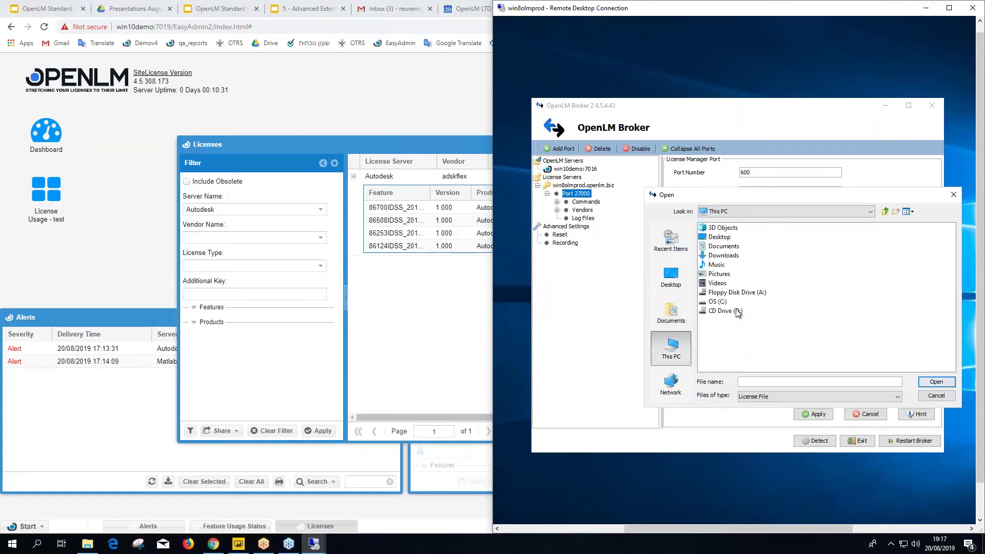
click(725, 302)
double_click(726, 303)
double_click(722, 229)
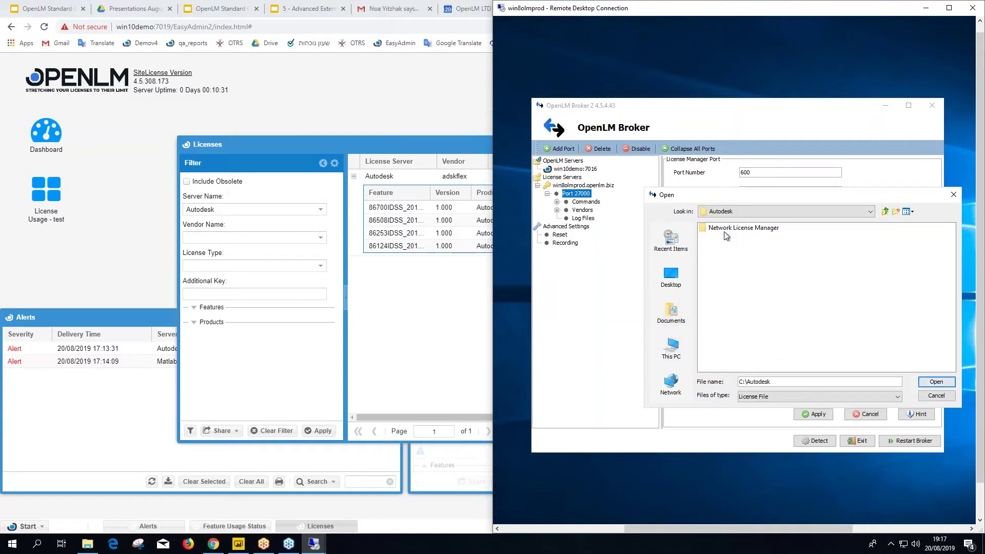
click(725, 229)
double_click(725, 229)
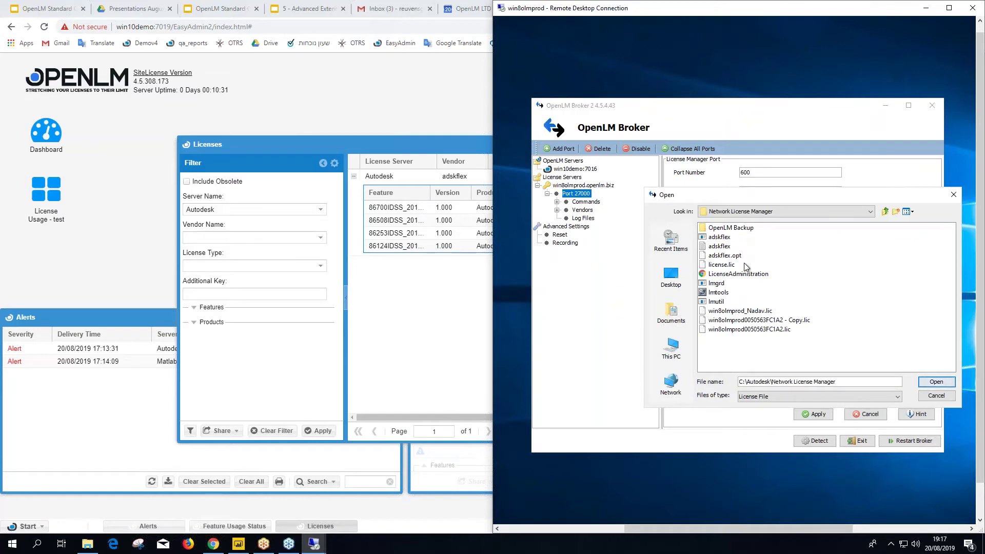
click(725, 265)
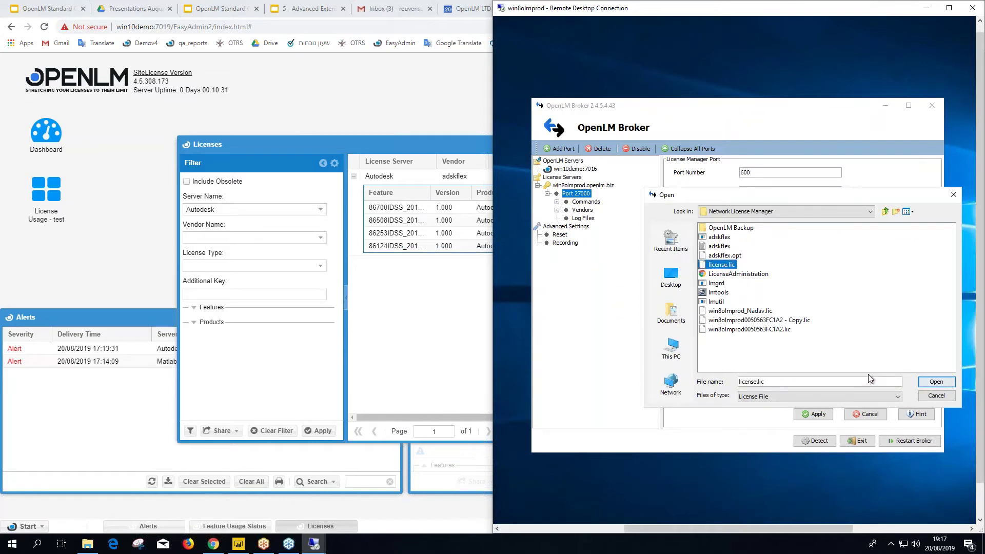
click(923, 381)
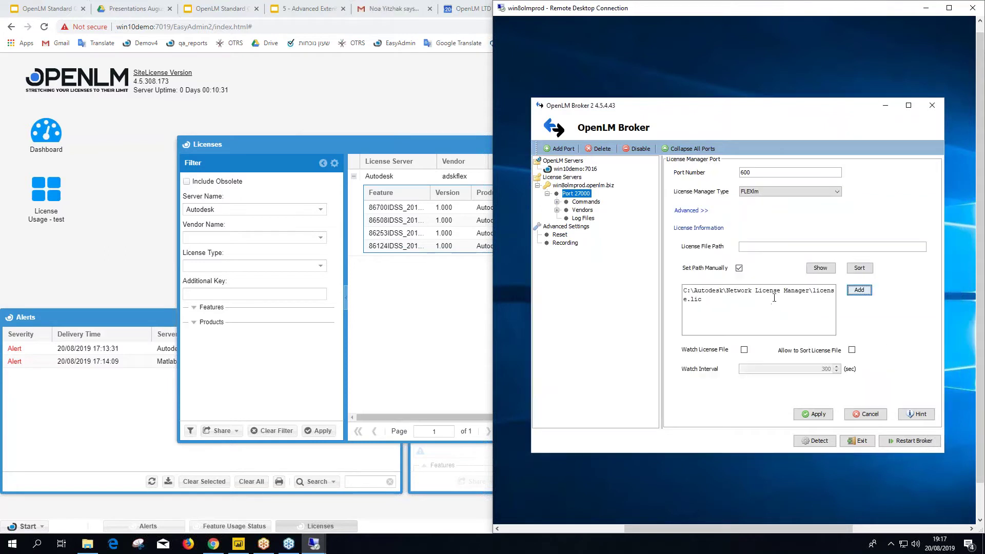
Enable watching of the license file and apply the new port's settings
click(745, 350)
drag(712, 300, 682, 286)
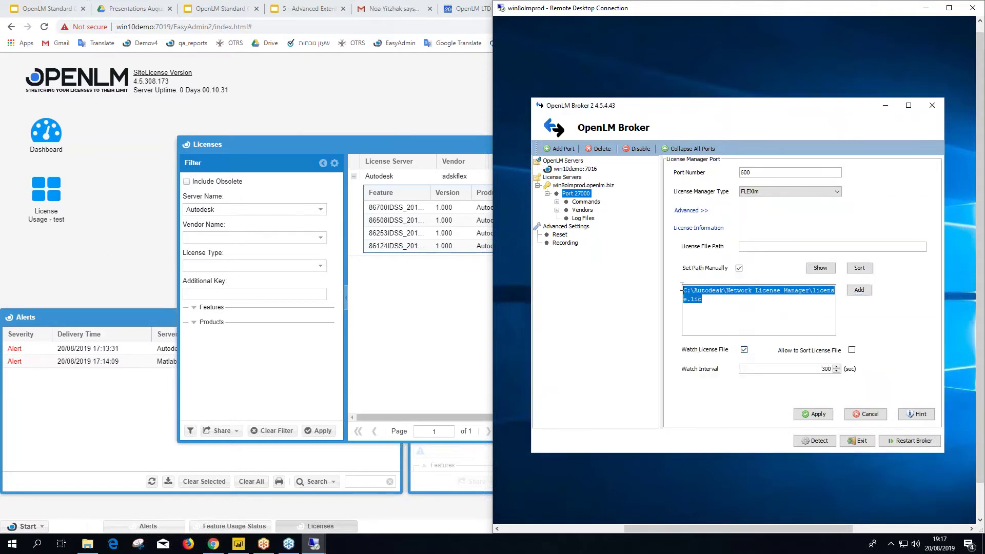
click(691, 299)
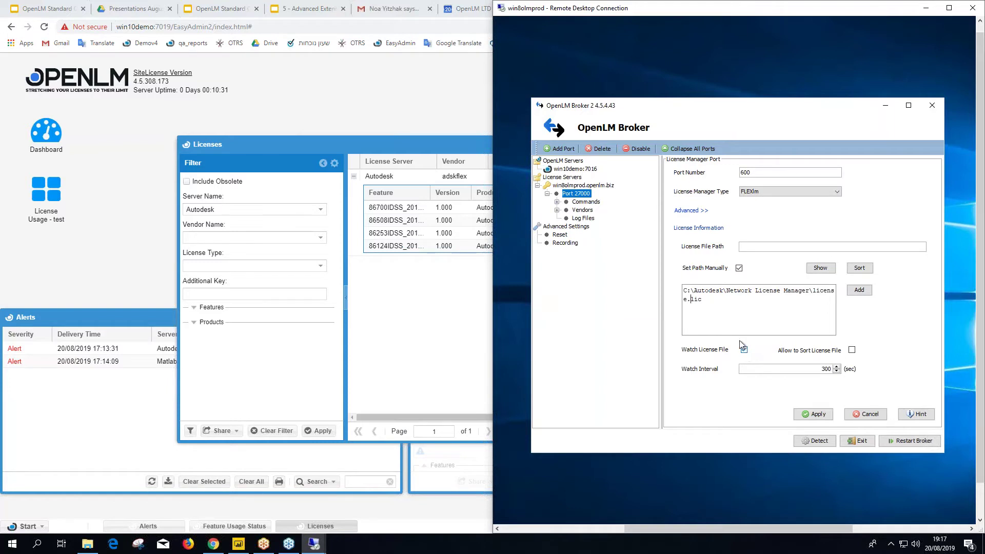
triple_click(713, 302)
click(713, 302)
triple_click(713, 302)
click(714, 302)
click(813, 414)
click(785, 300)
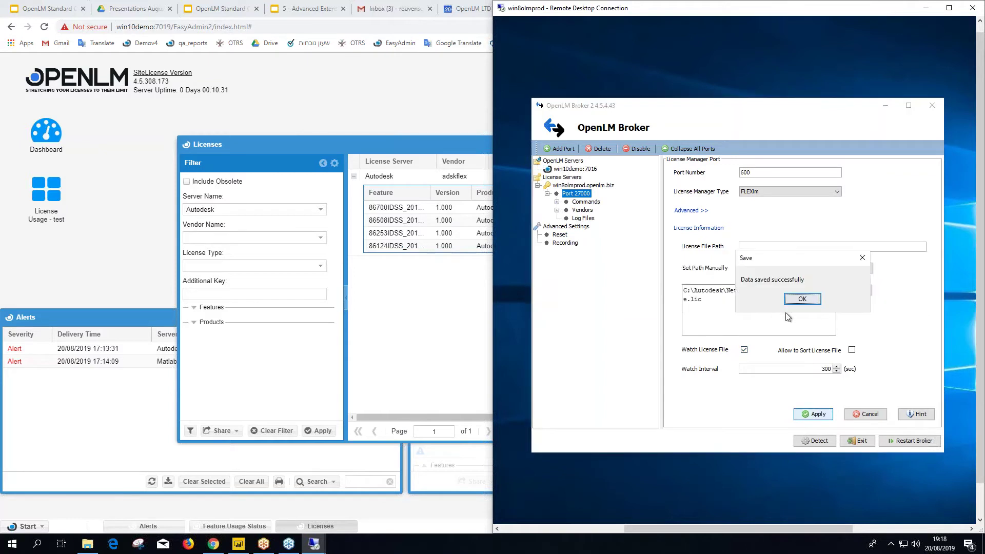
click(802, 299)
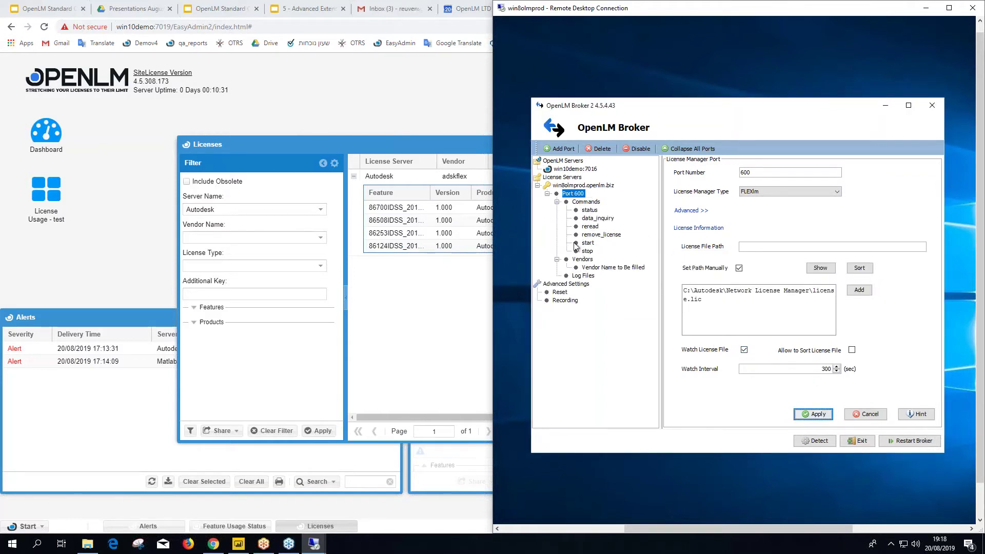
Review the Commands, Vendors and Log Files sections of Port 600 and its manually set license file path
click(556, 202)
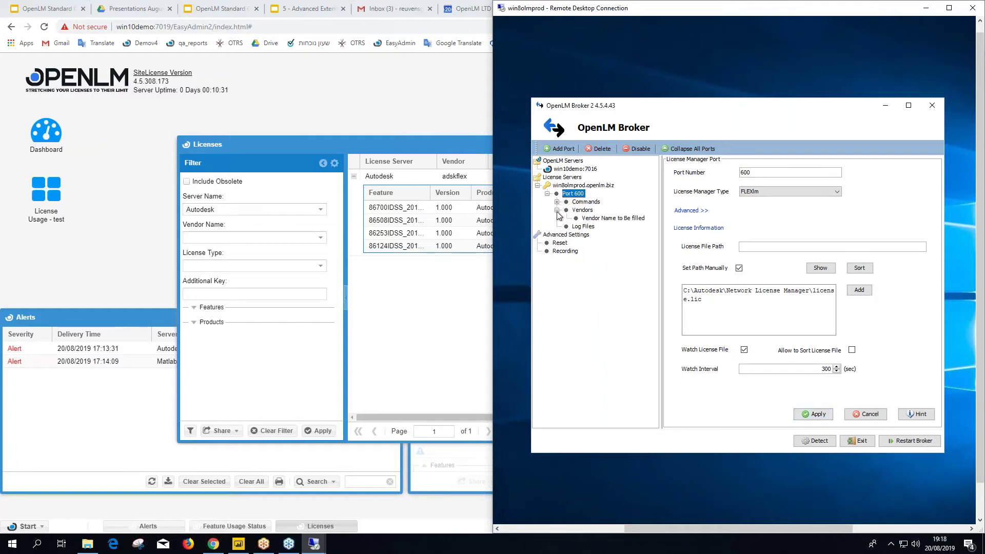
click(557, 209)
click(589, 203)
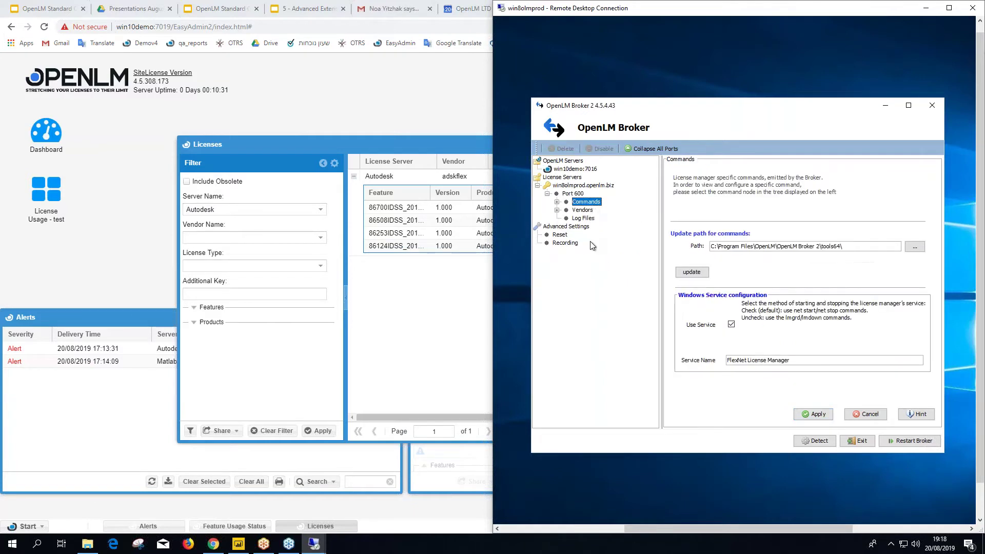
click(582, 211)
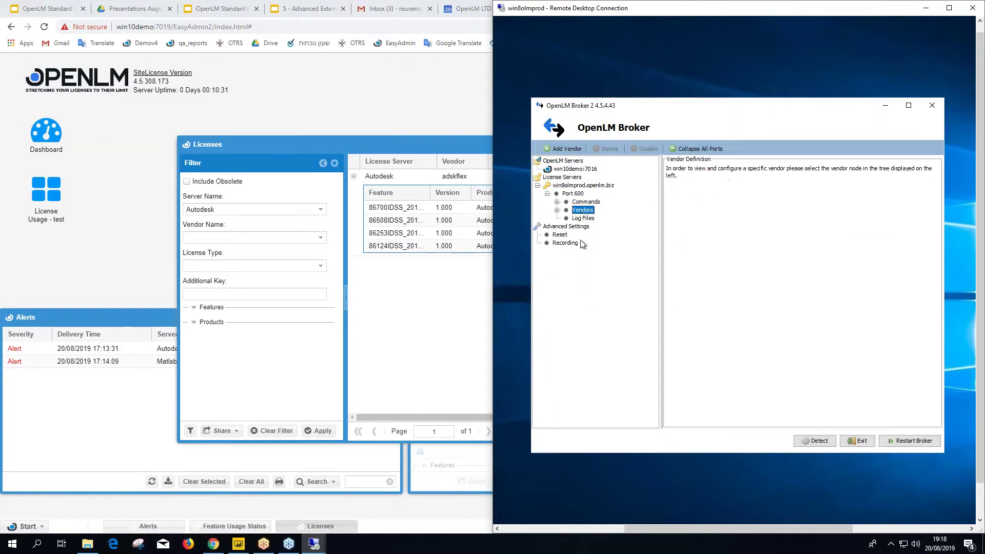
click(583, 219)
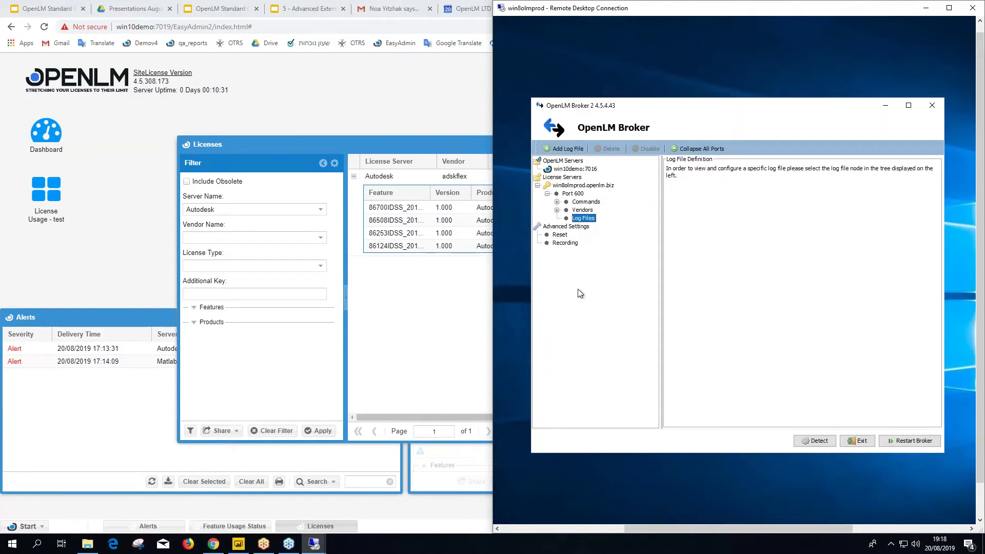
click(572, 194)
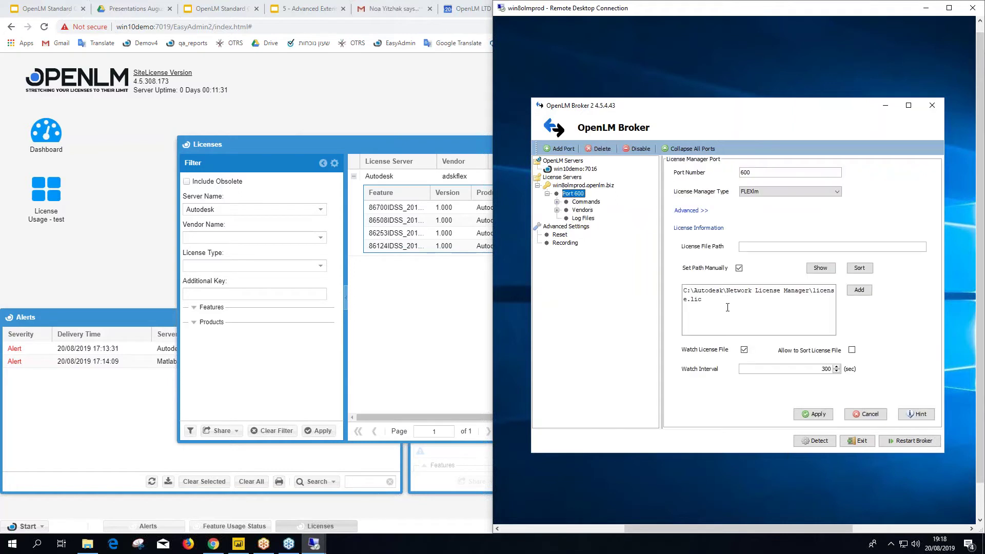
drag(702, 299, 685, 296)
triple_click(687, 297)
click(687, 297)
triple_click(688, 297)
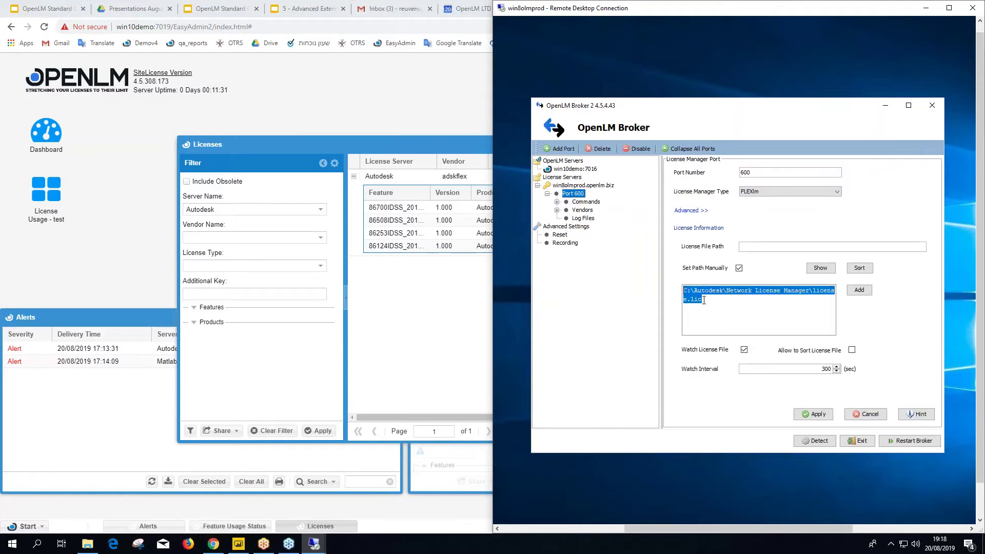
click(691, 300)
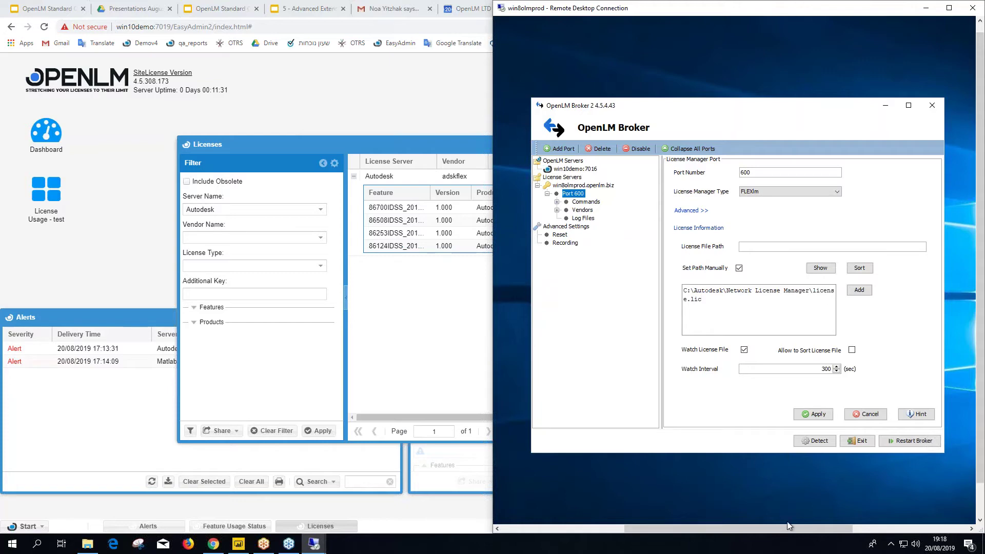
Switch to LMTOOLS, perform a server status enquiry for the adskflex License Manager, examine the license file path, and return to the Broker
drag(790, 527, 667, 528)
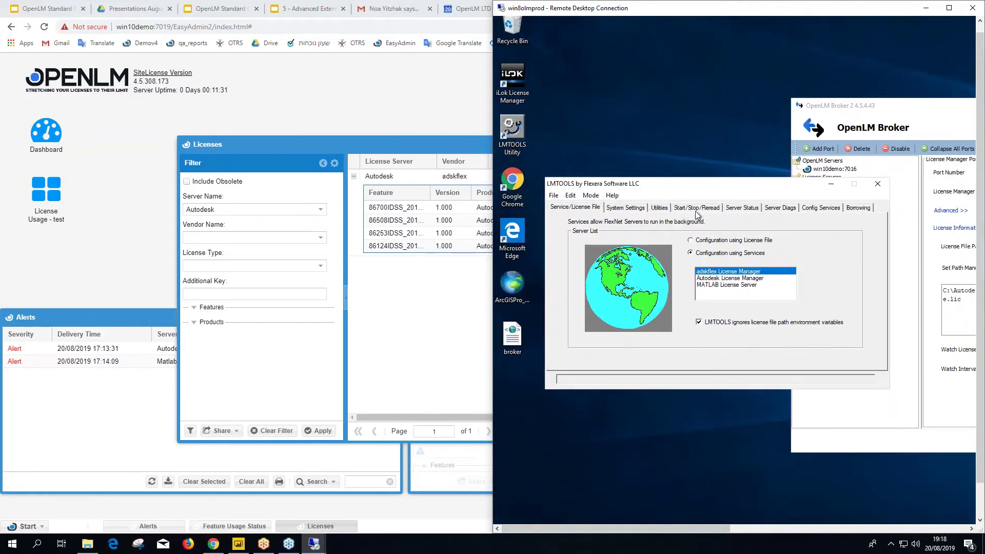
click(697, 208)
click(742, 207)
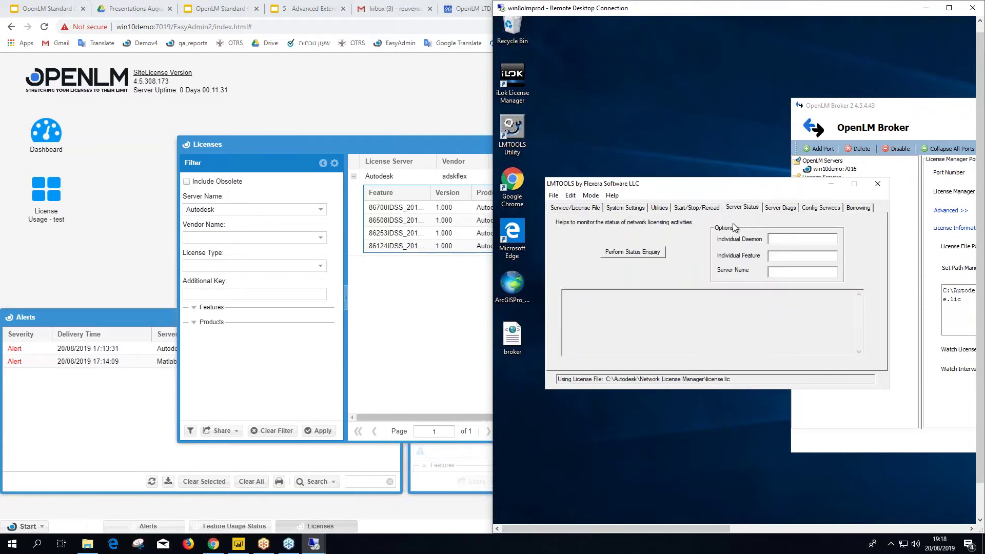
click(634, 252)
scroll(668, 322, down, 5)
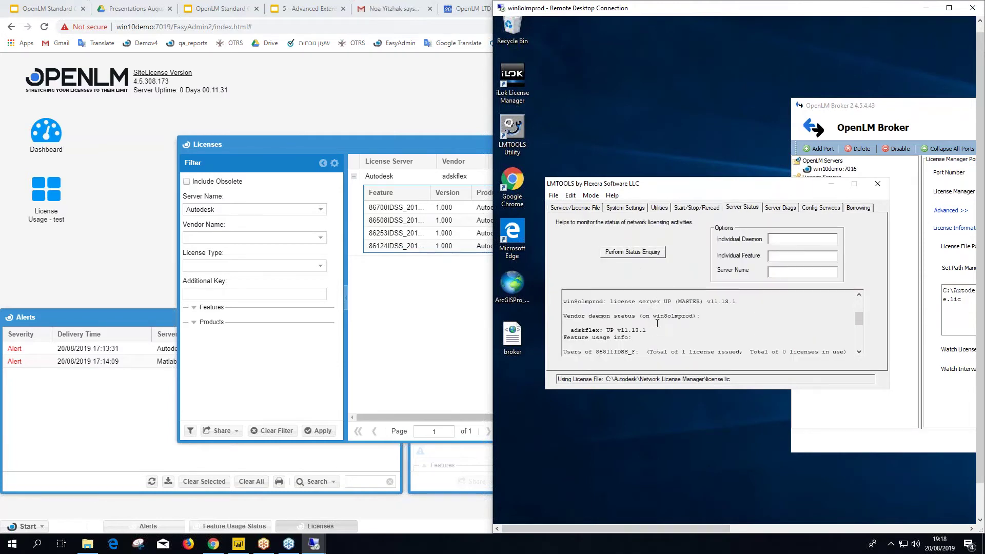
scroll(695, 339, up, 3)
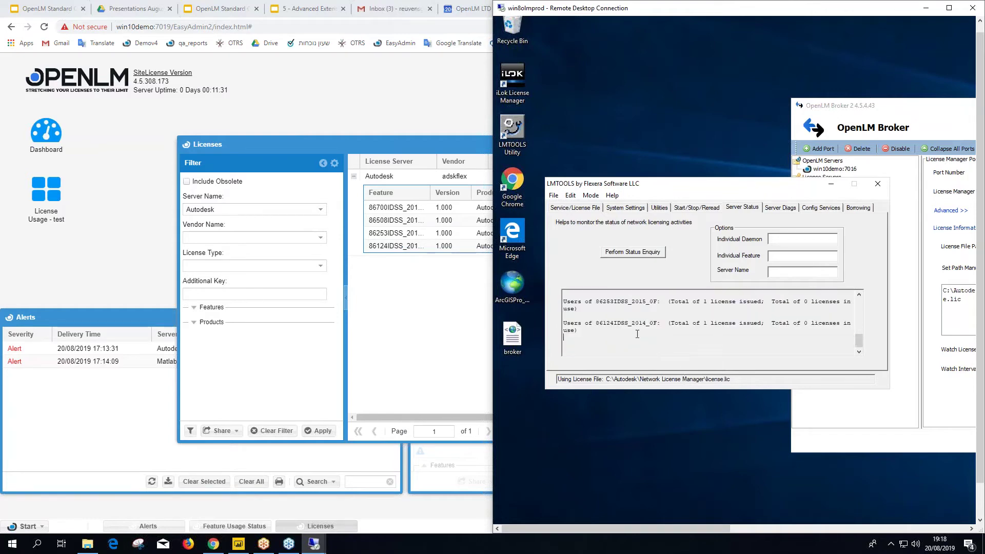
scroll(641, 334, up, 10)
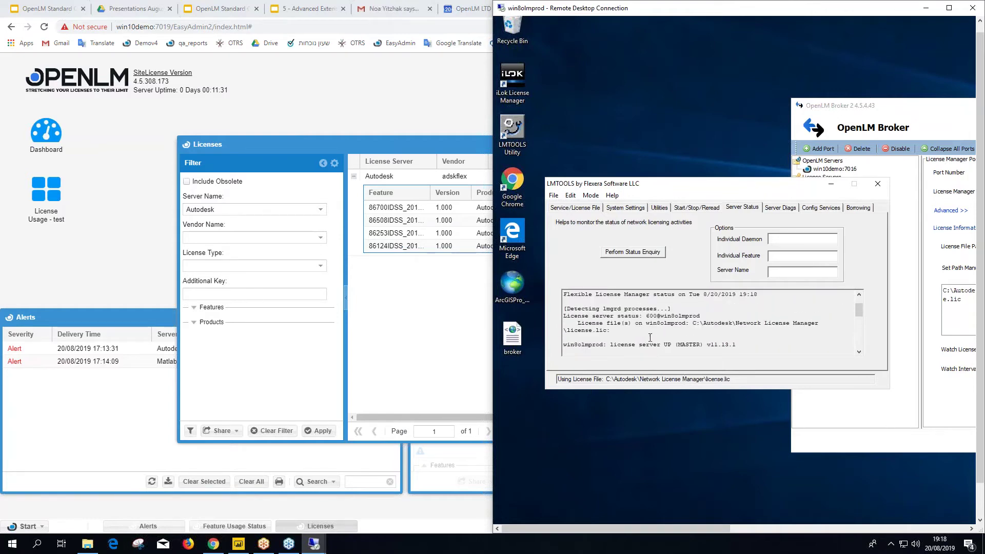
click(878, 184)
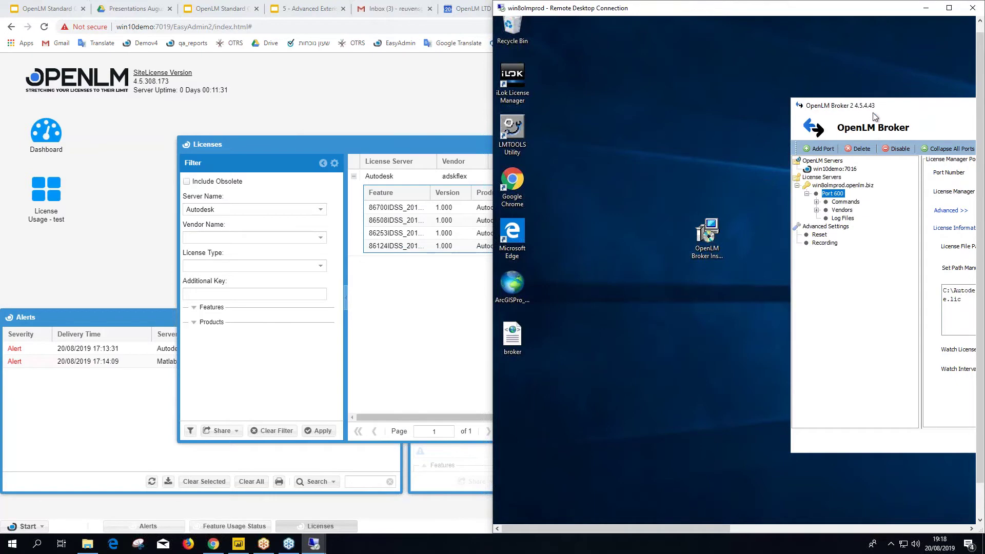
drag(873, 112, 616, 114)
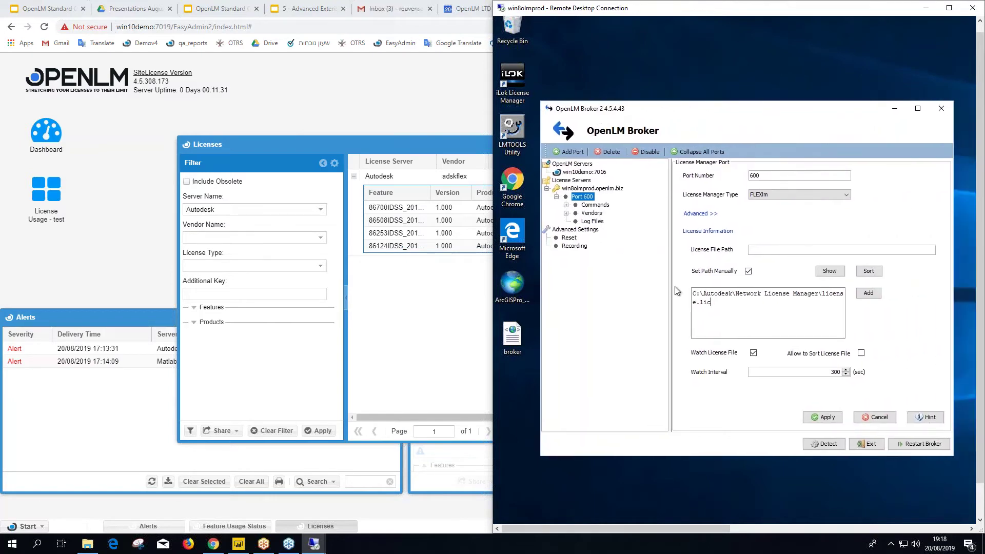
Show the contents of Port 600's license file, examine its PACKAGE and INCREMENT lines, and apply the port's settings
drag(747, 308, 686, 303)
click(730, 308)
click(830, 271)
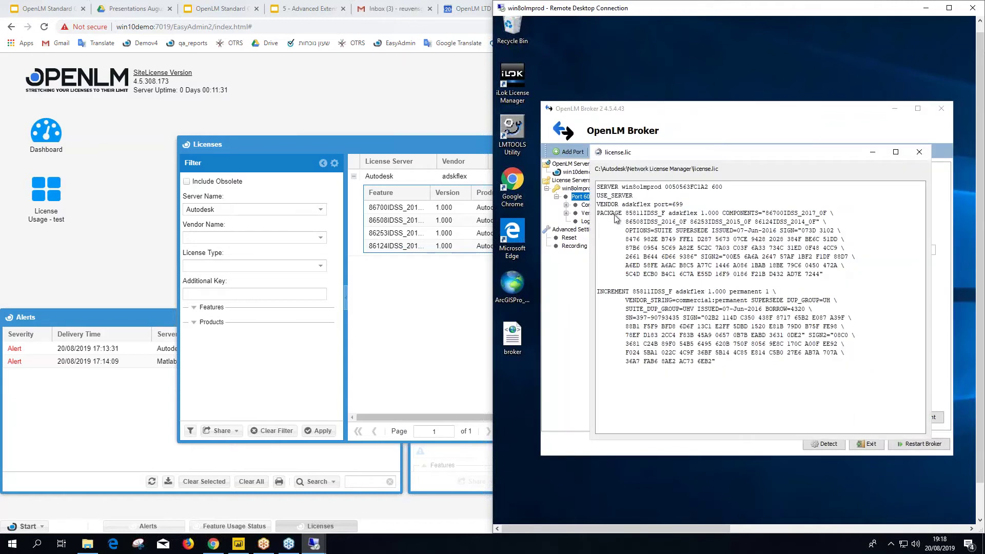
drag(637, 213, 733, 295)
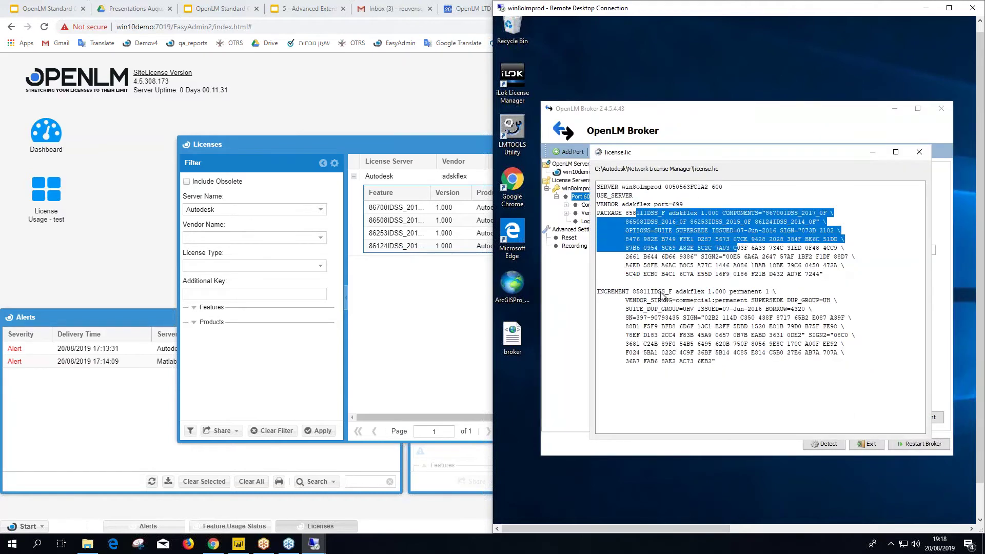
drag(662, 296, 756, 331)
click(757, 336)
click(919, 152)
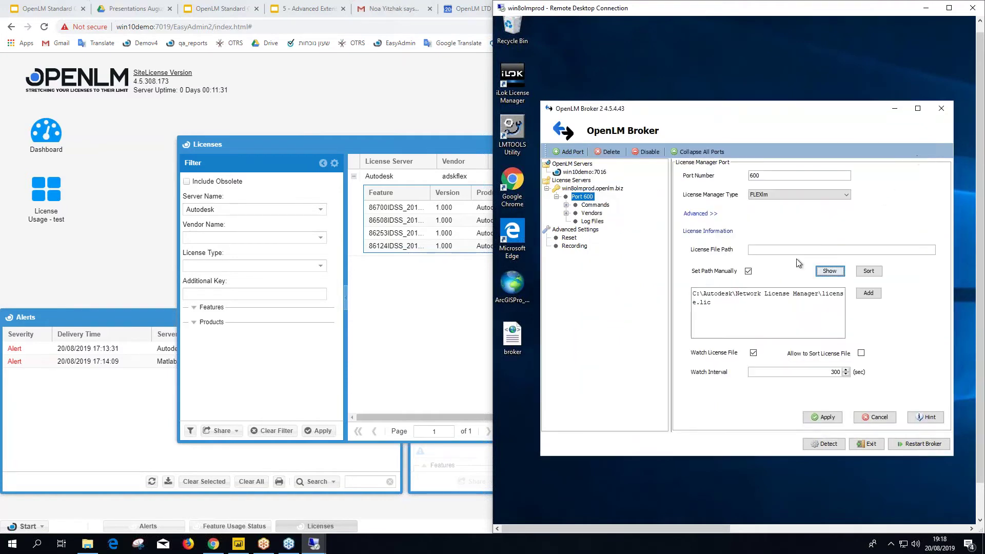
click(823, 417)
click(814, 302)
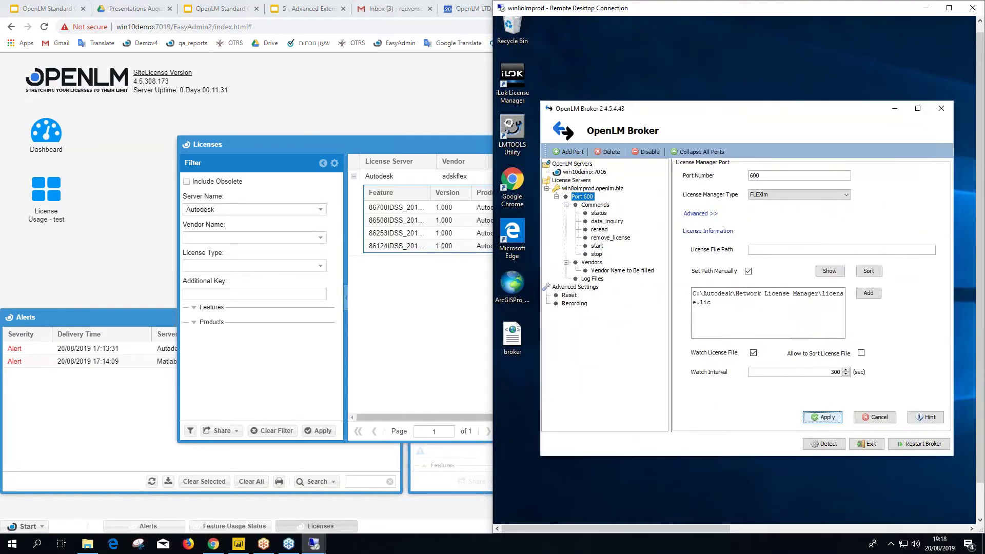
Examine the command lines of Port 600's data_inquiry, reread and status commands
click(601, 222)
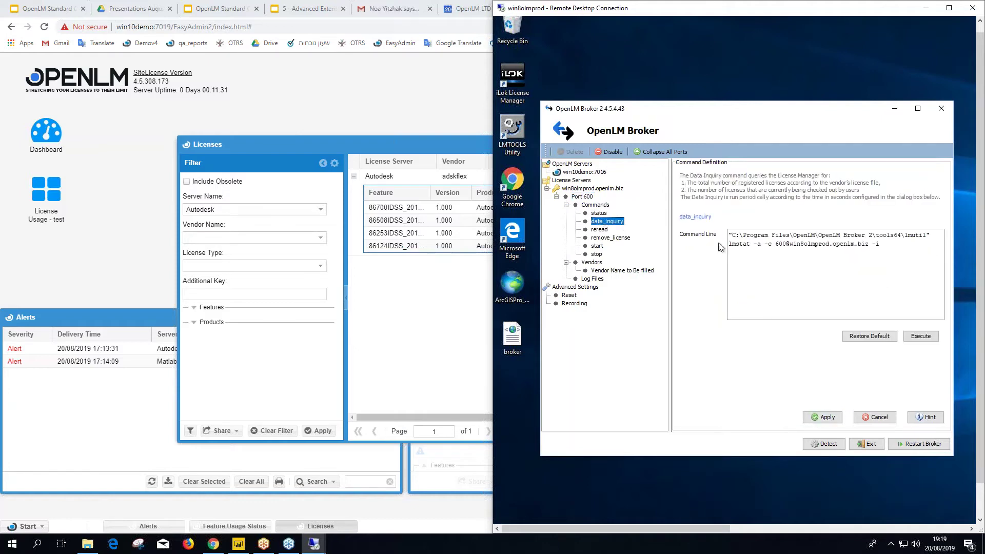
double_click(918, 236)
drag(730, 245, 699, 243)
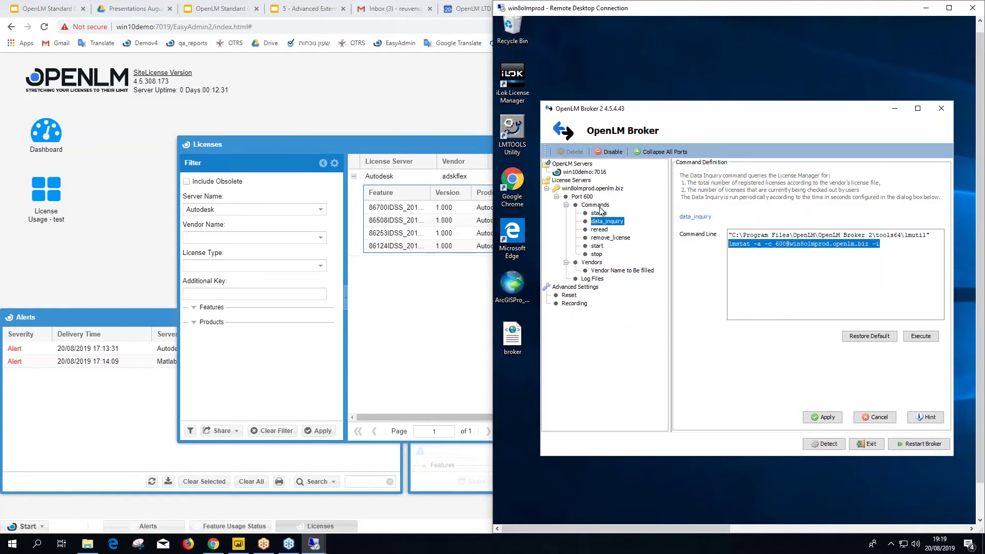
key(Down)
key(Down)
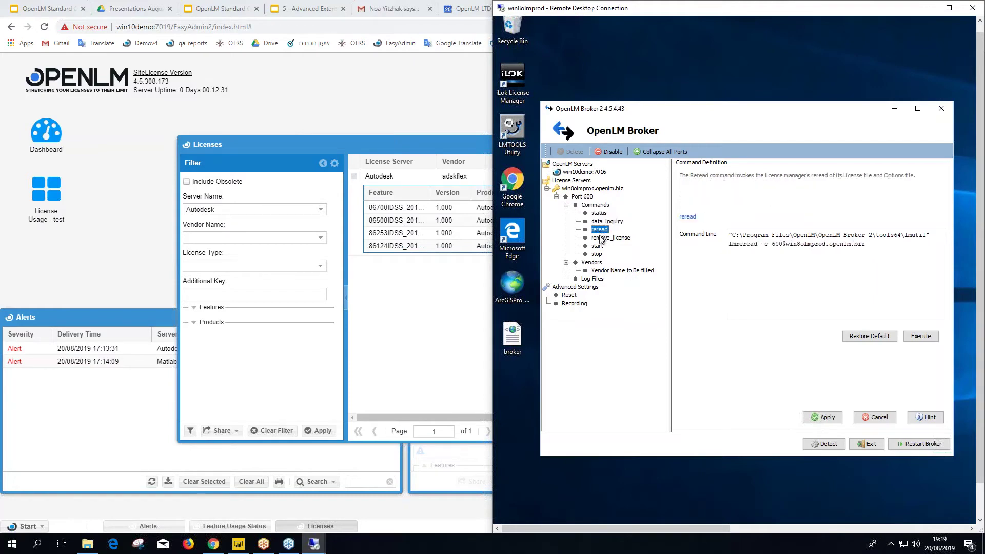
click(598, 214)
Open the port's general command settings, then locate C:\Autodesk\Network License Manager in File Explorer and copy its folder path
click(591, 205)
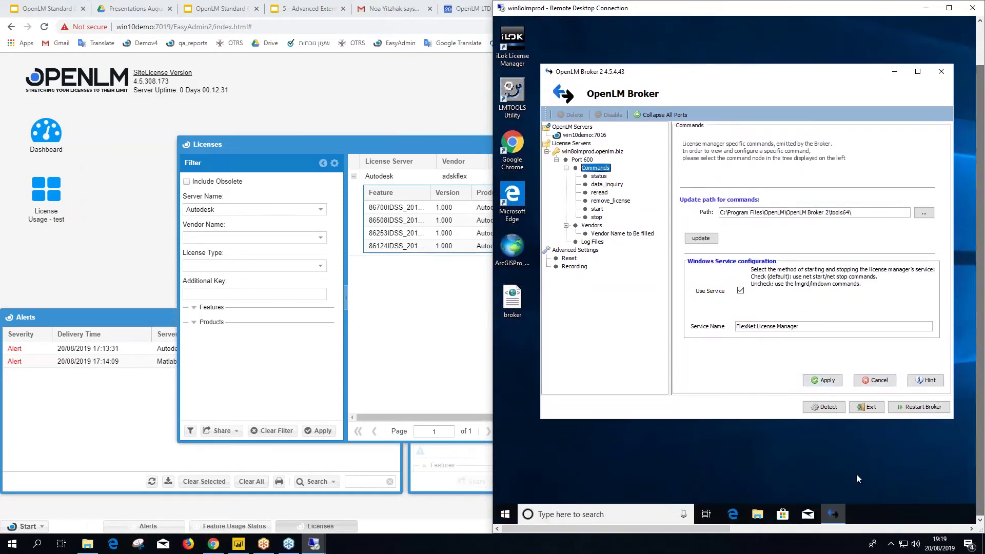
click(758, 515)
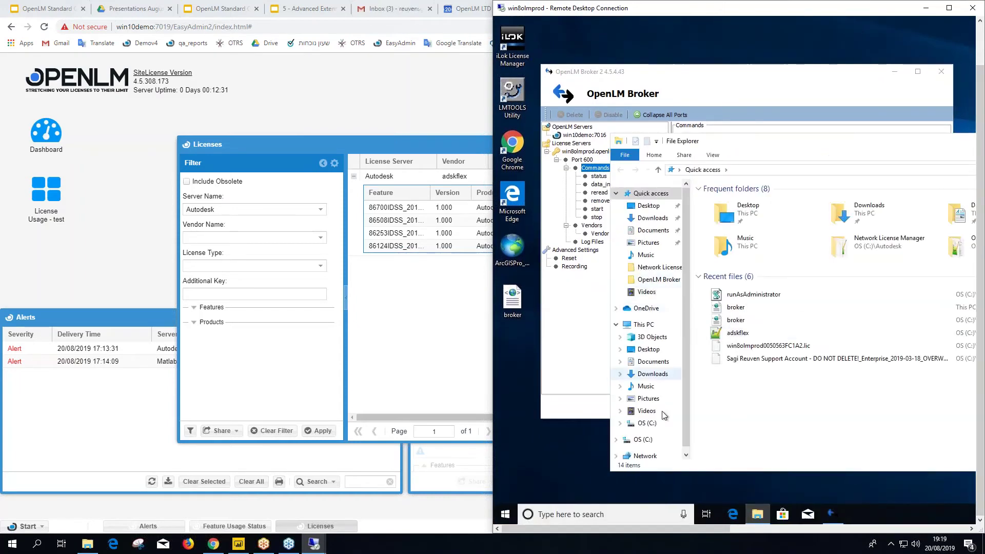
click(648, 424)
double_click(734, 287)
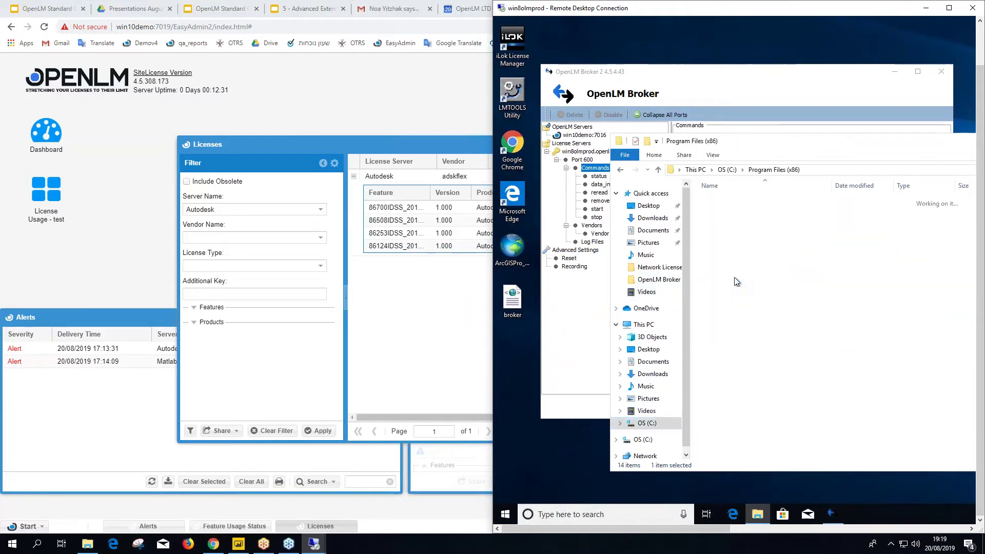
click(658, 169)
double_click(723, 201)
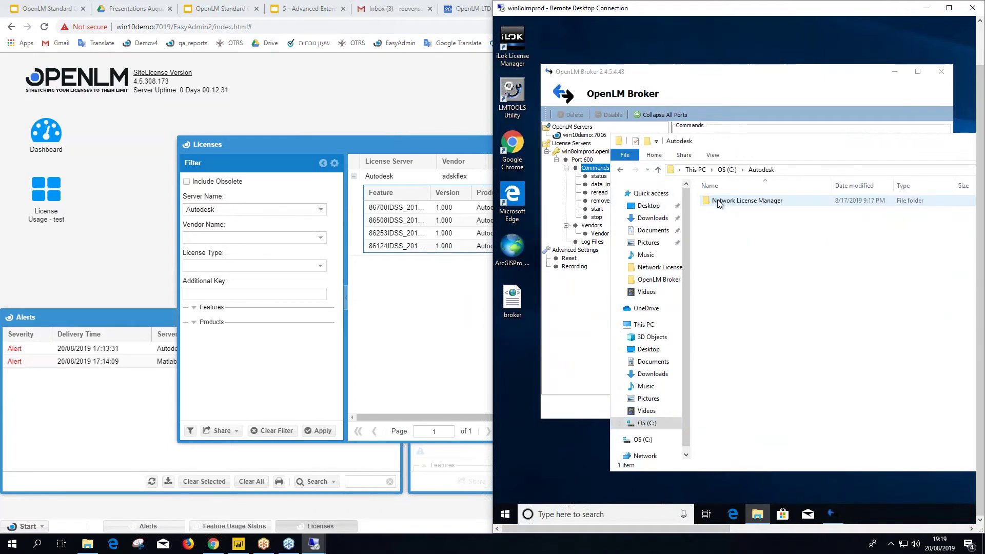
double_click(729, 204)
click(901, 171)
key(ctrl+c)
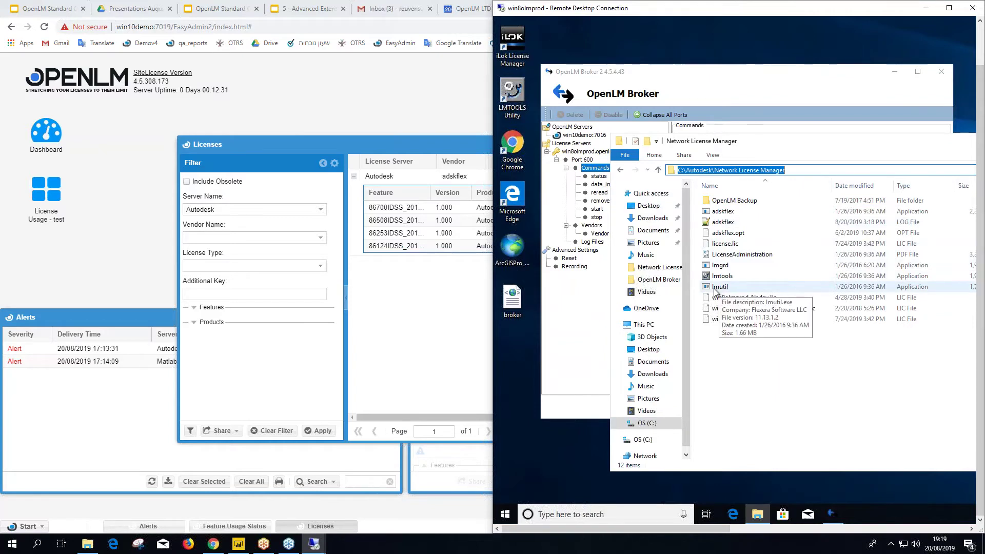
Back in the Broker, update the path for commands to C:\Autodesk\Network License Manager\ and apply the change
click(583, 346)
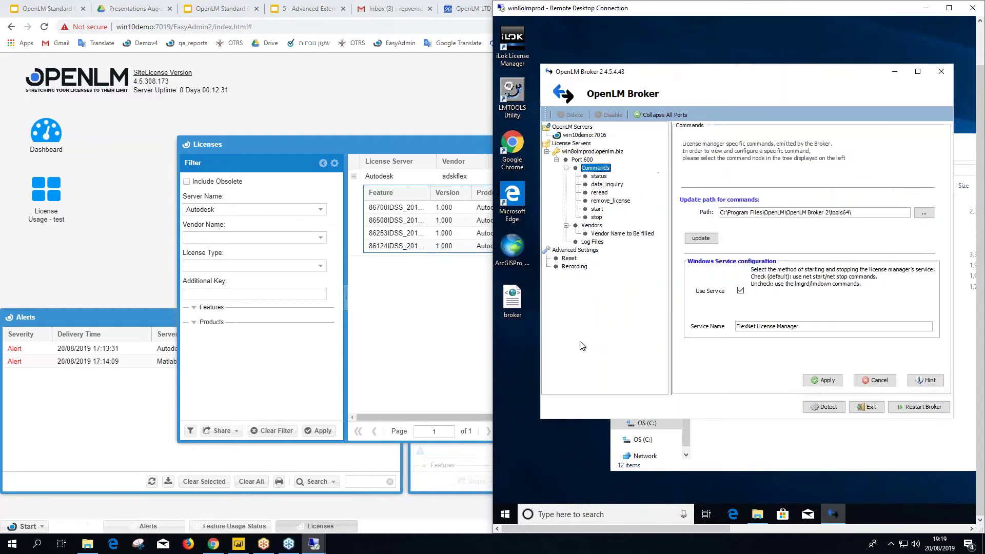
key(ctrl+a)
key(ctrl+v)
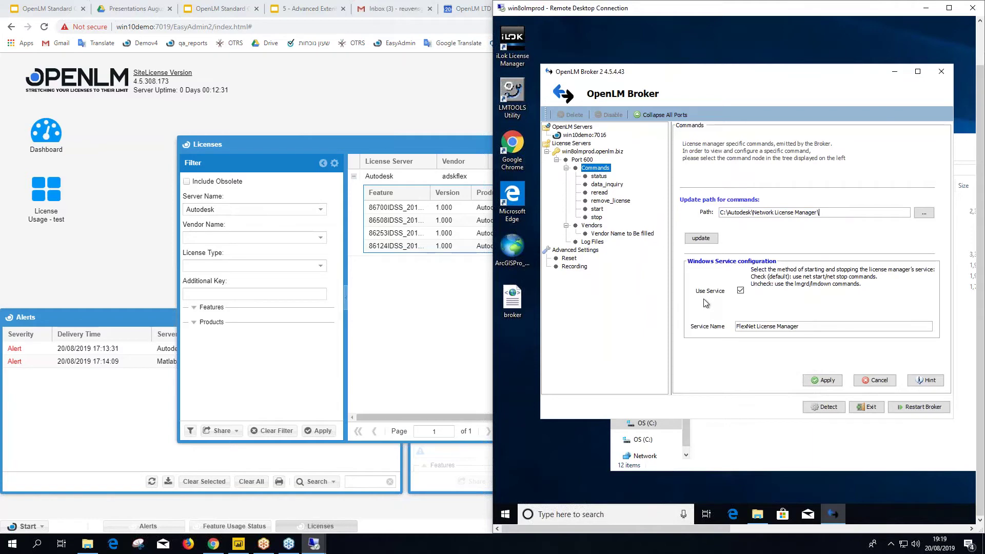
click(713, 239)
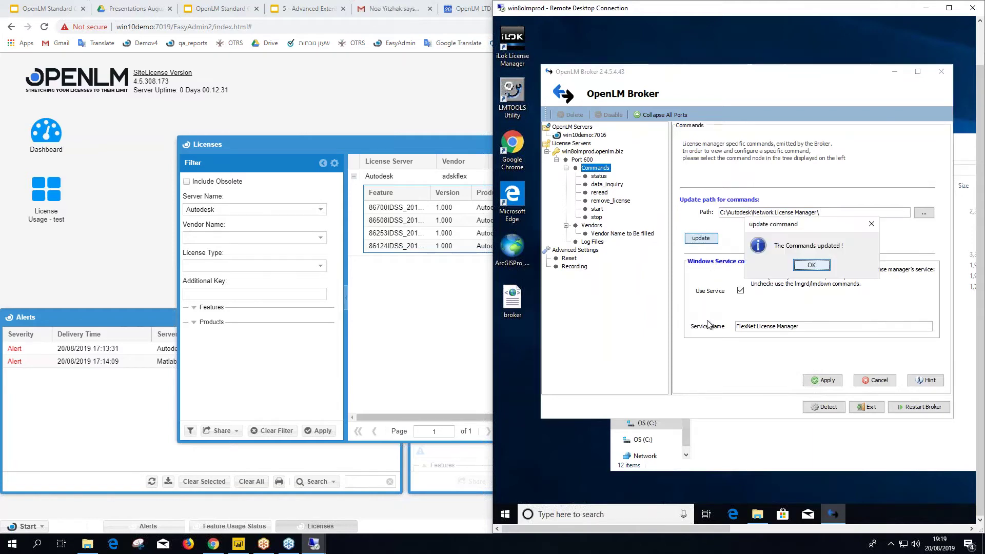
click(808, 261)
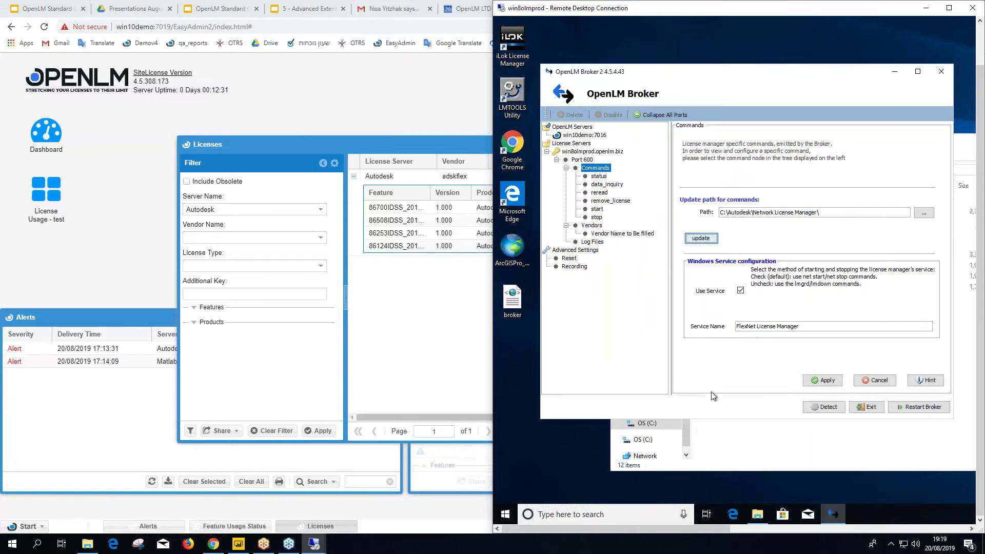
click(811, 384)
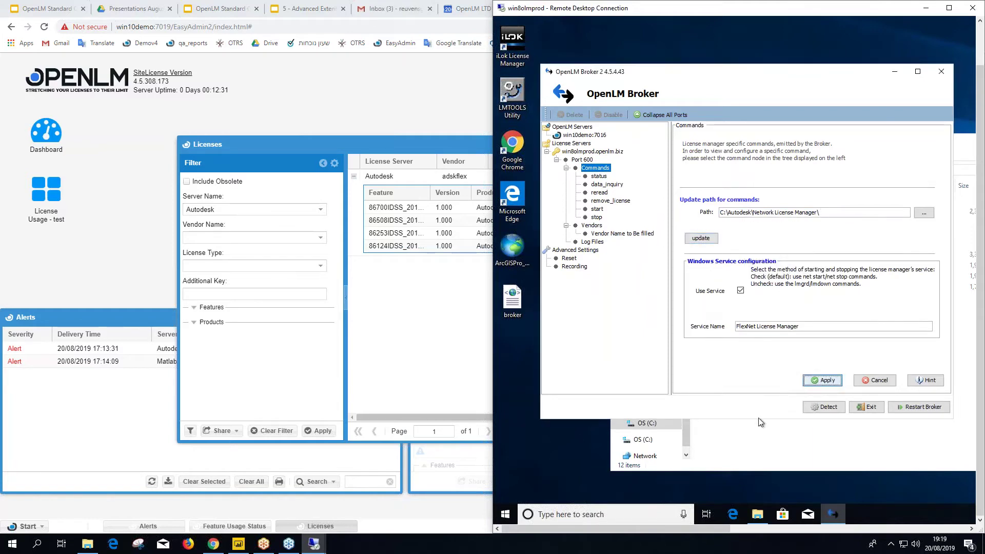
Check the lmutil path in the data_inquiry command line
click(597, 186)
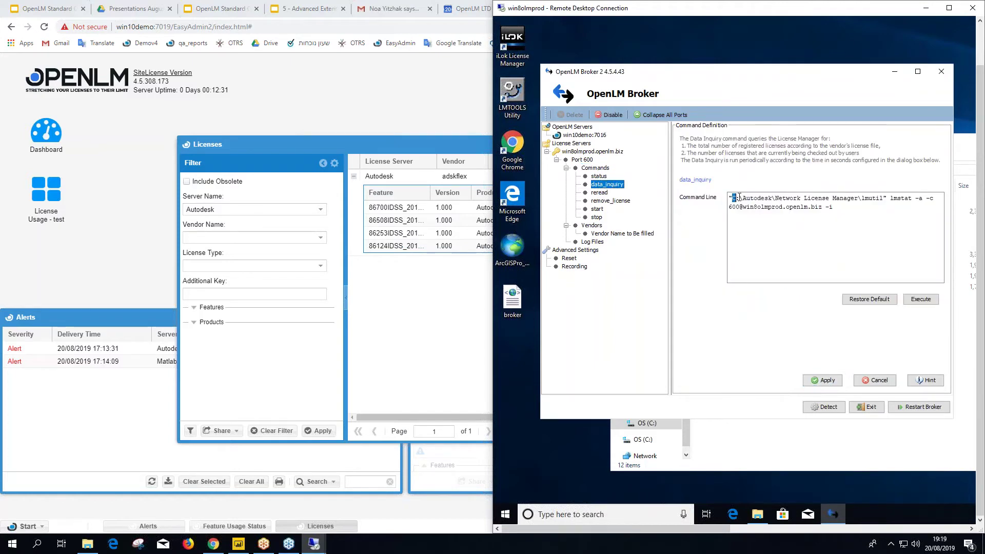
double_click(866, 200)
drag(733, 197, 863, 201)
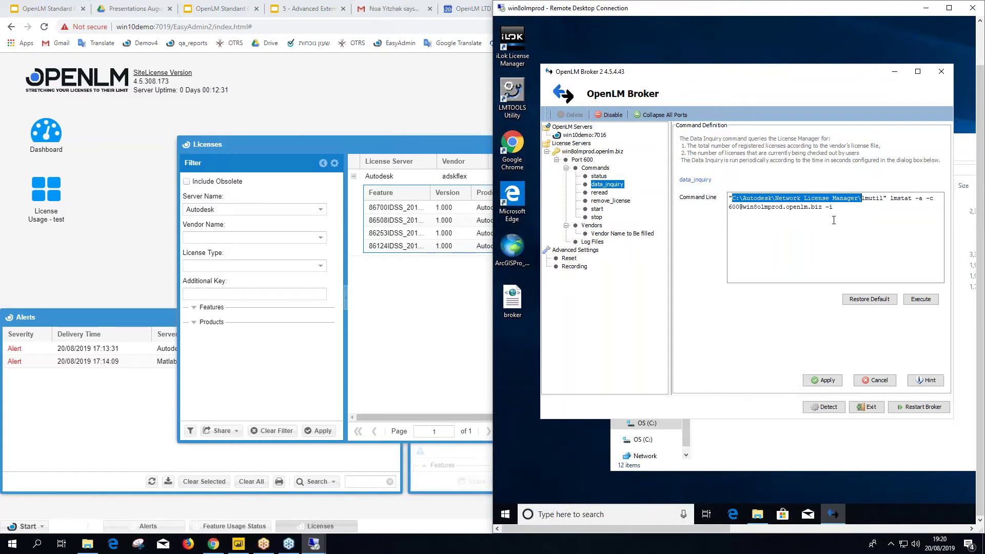
click(836, 221)
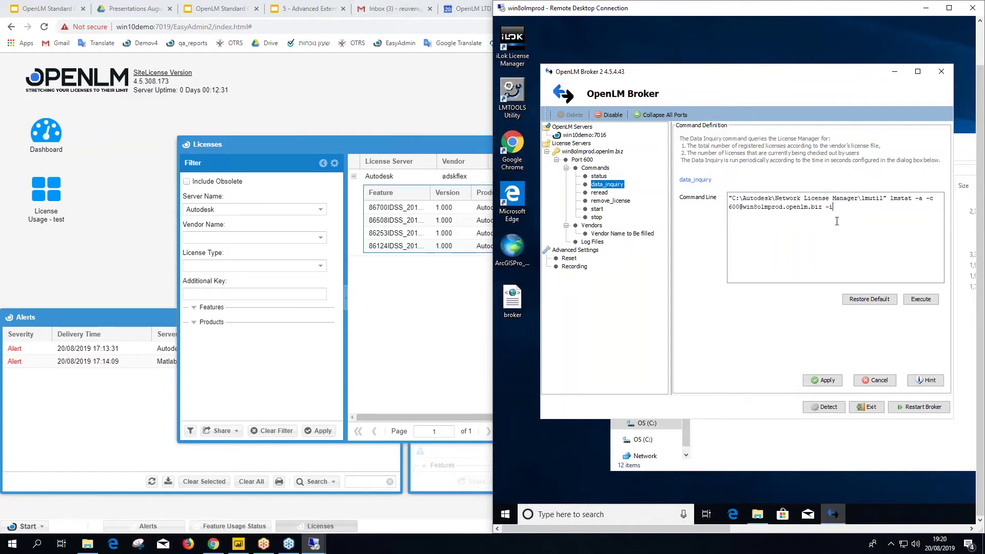
Execute the data_inquiry command as a test and examine the feature usage output
drag(850, 212, 692, 202)
click(921, 300)
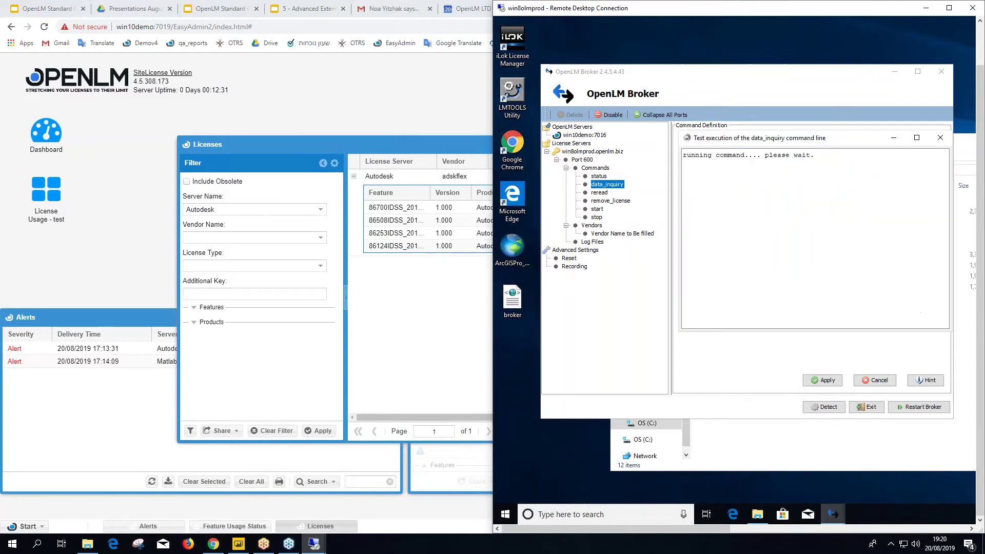
scroll(878, 264, up, 7)
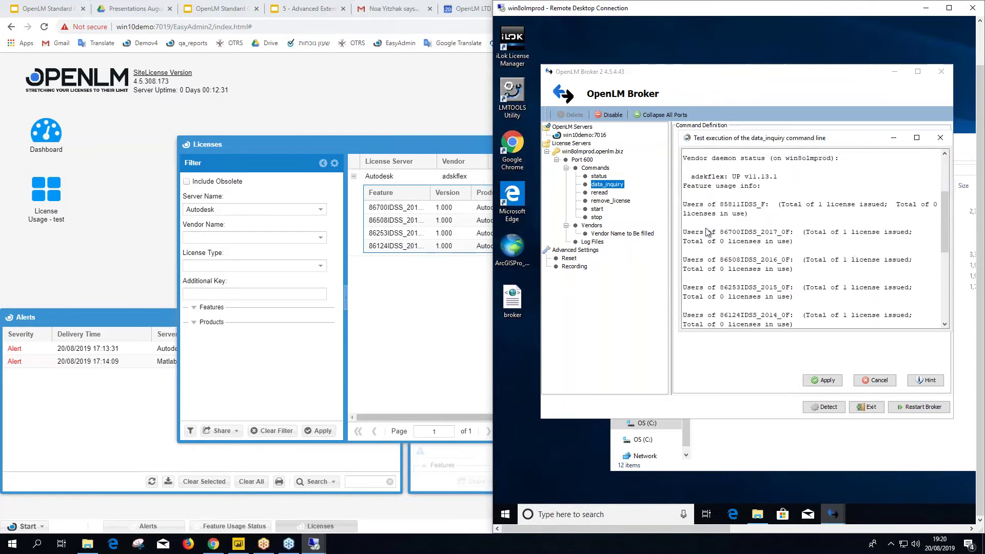
drag(685, 232, 795, 328)
scroll(825, 310, down, 4)
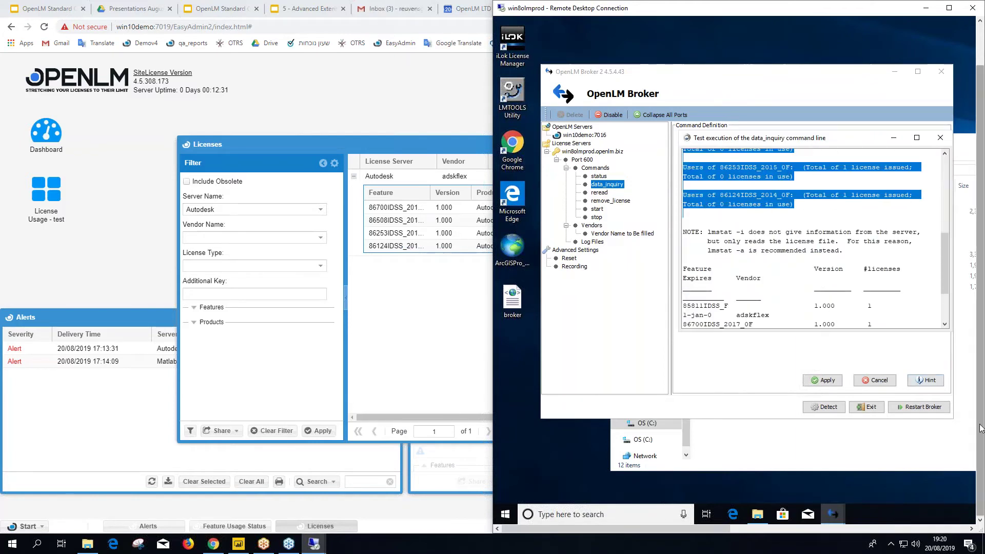
Perform a server status enquiry in LMTOOLS to compare with the data_inquiry output, and close both result windows
double_click(512, 95)
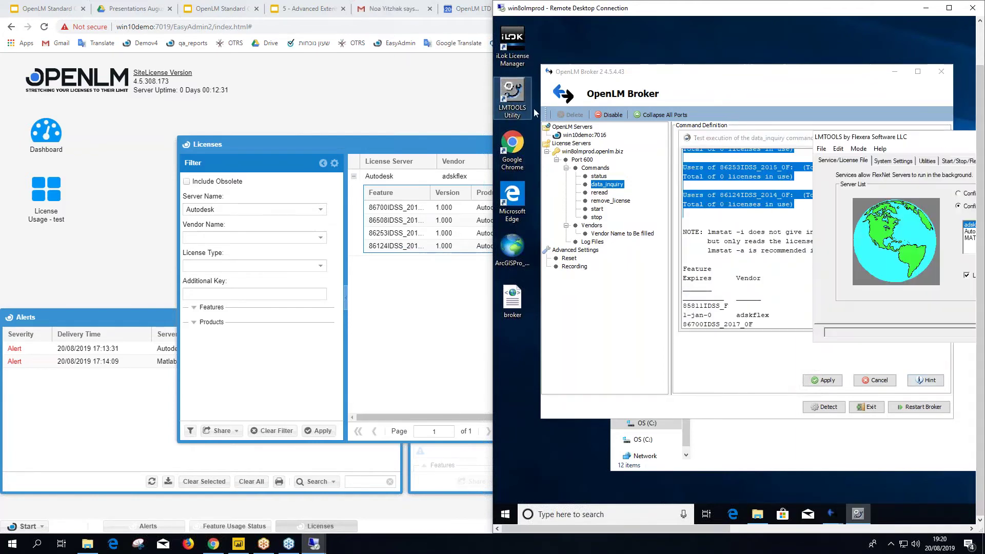
click(782, 174)
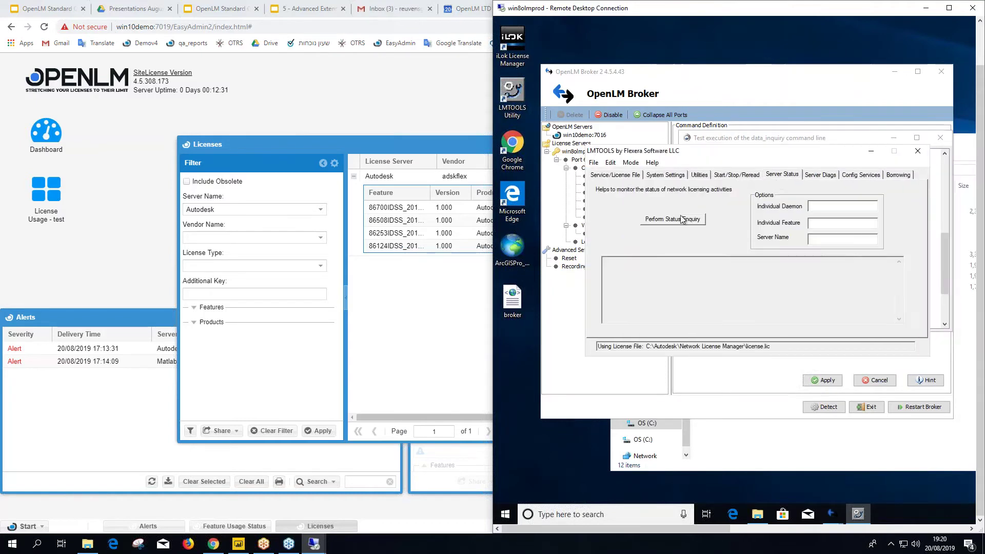
click(671, 221)
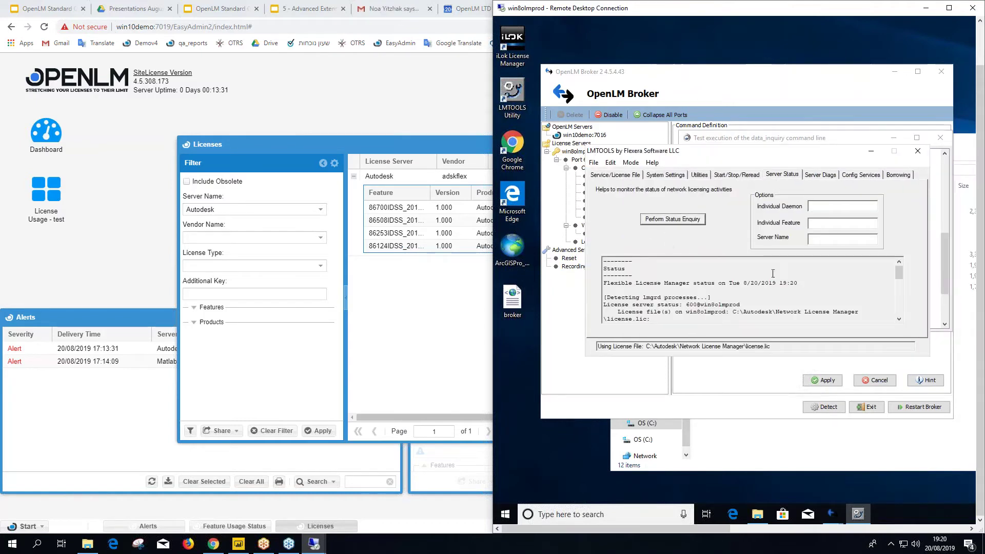
click(817, 140)
click(677, 295)
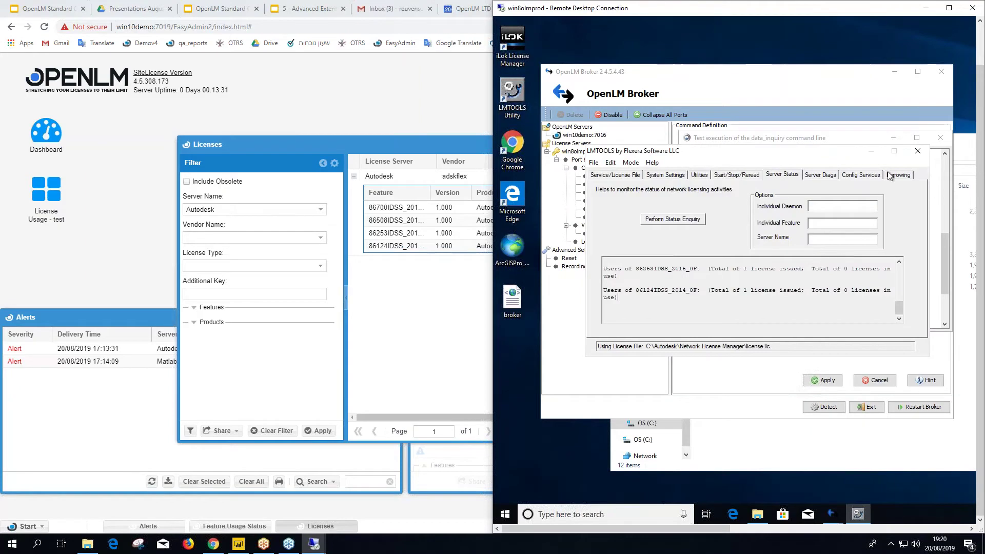
click(917, 153)
click(941, 138)
Execute the port's status command as a test, examine the adskflex vendor daemon's status, and close the output
click(599, 176)
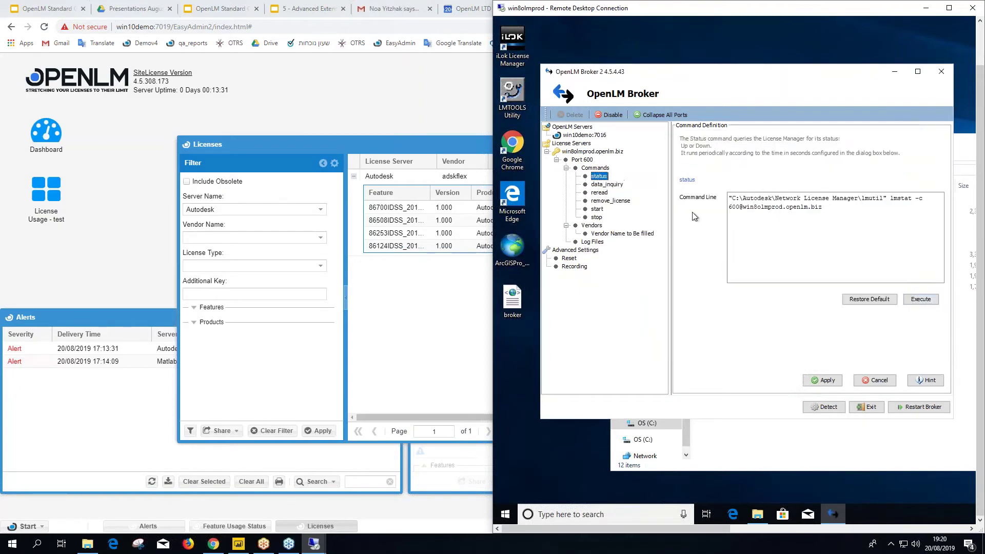
click(928, 304)
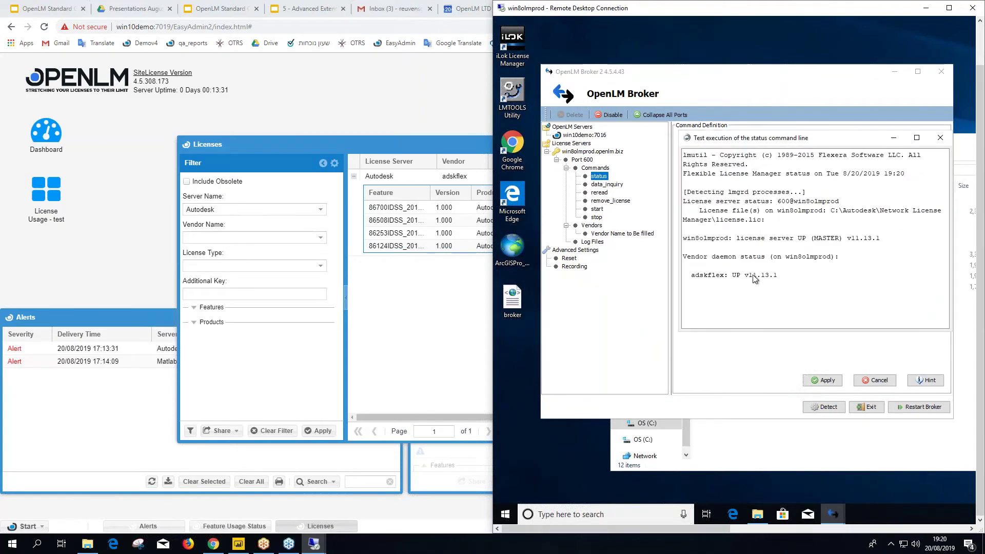
drag(721, 277, 756, 284)
click(940, 138)
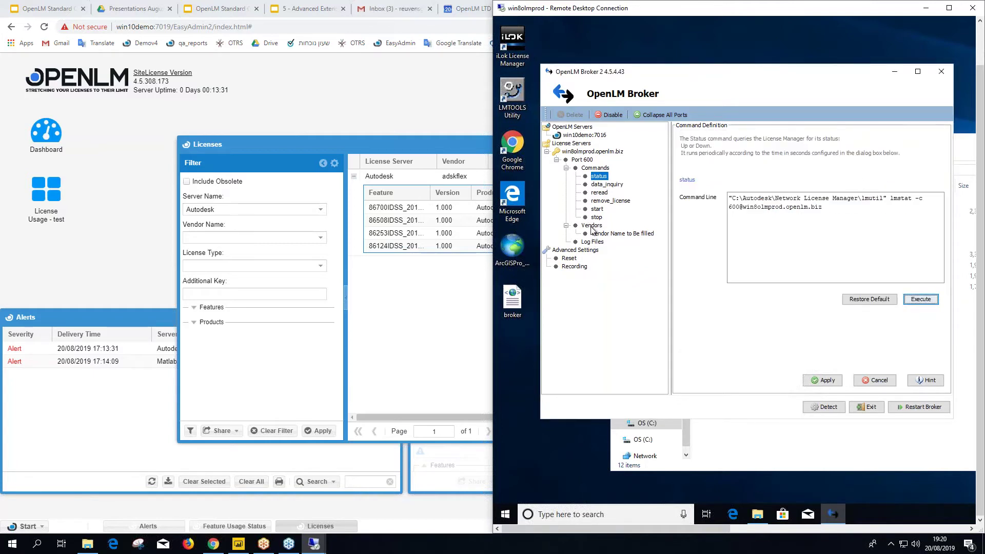
Rename the placeholder vendor under Port 600 to adskflex
click(593, 226)
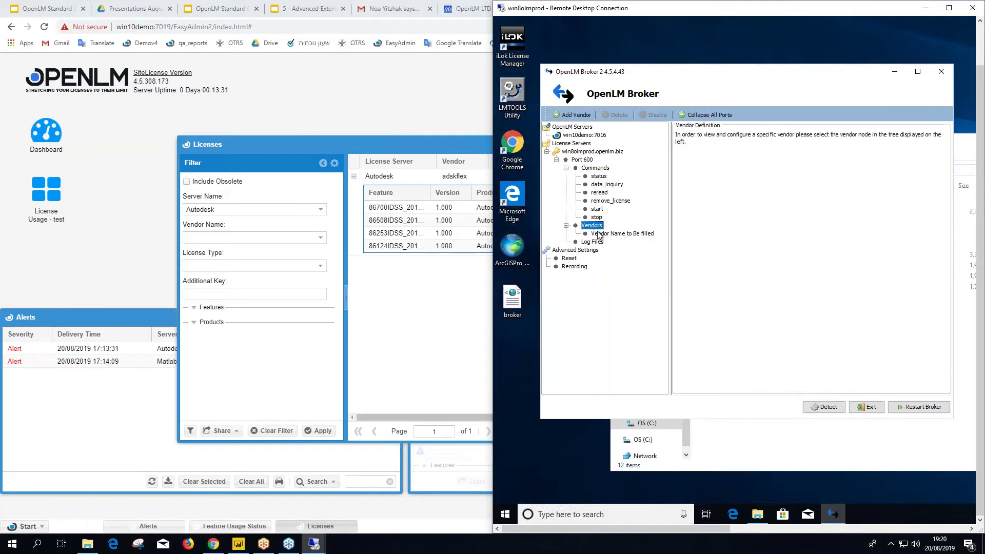
click(597, 234)
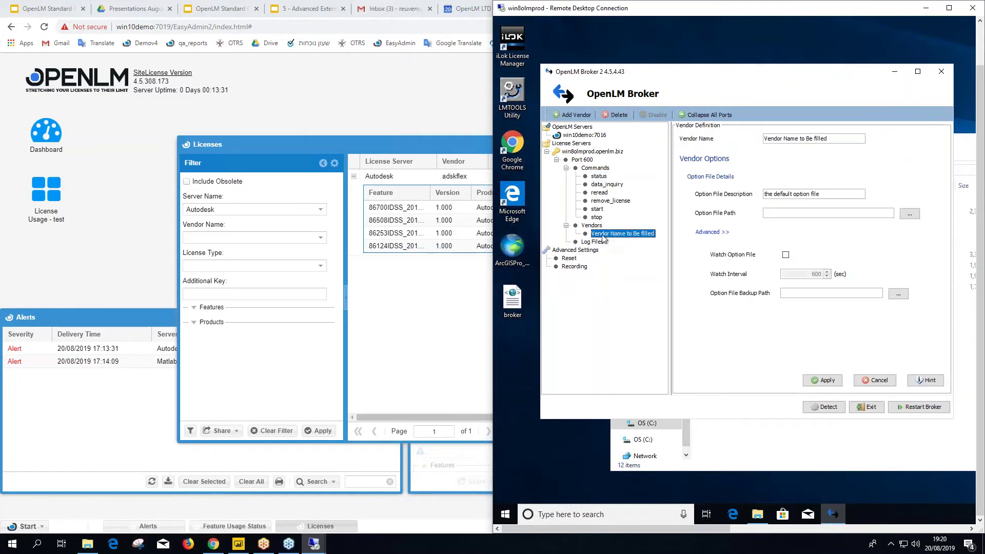
click(592, 226)
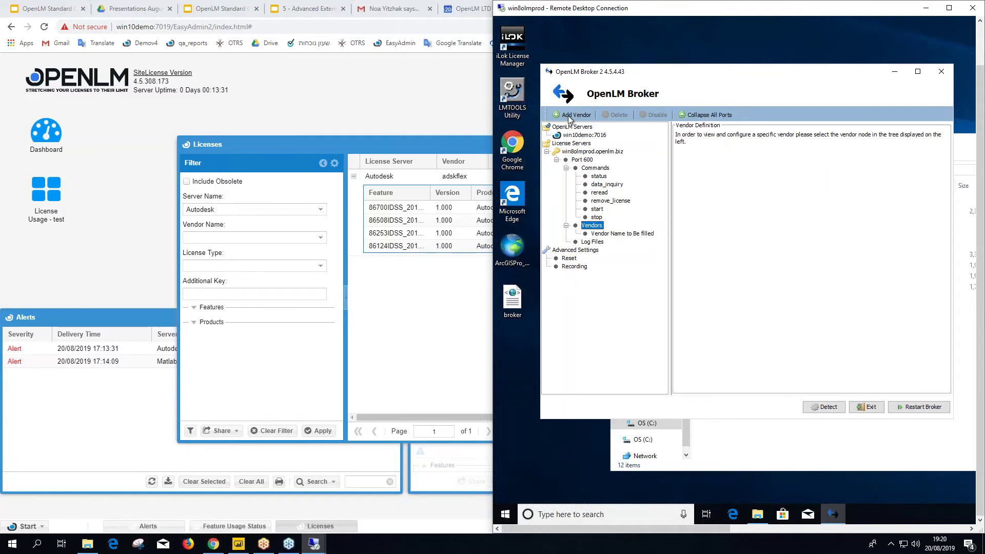
click(597, 235)
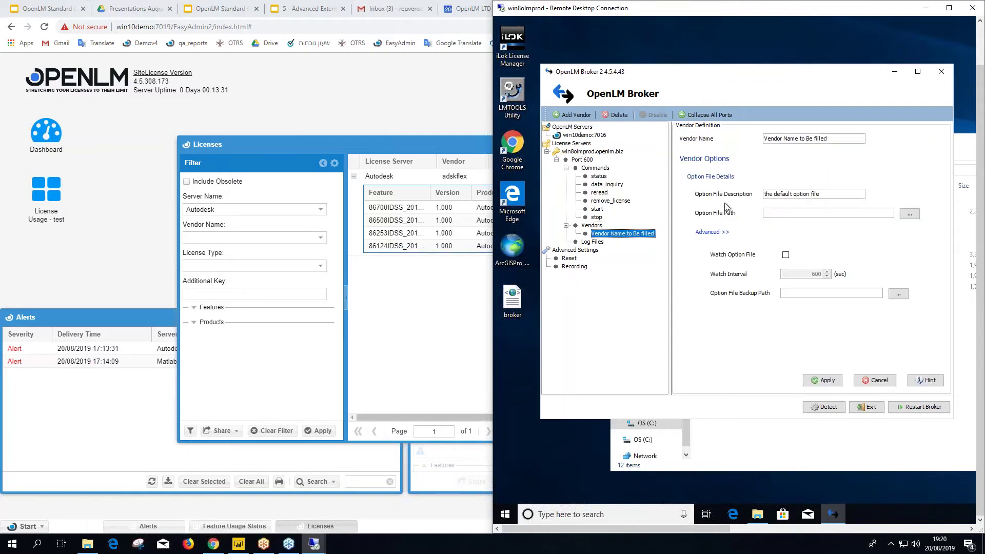
drag(842, 139, 744, 145)
text(a)
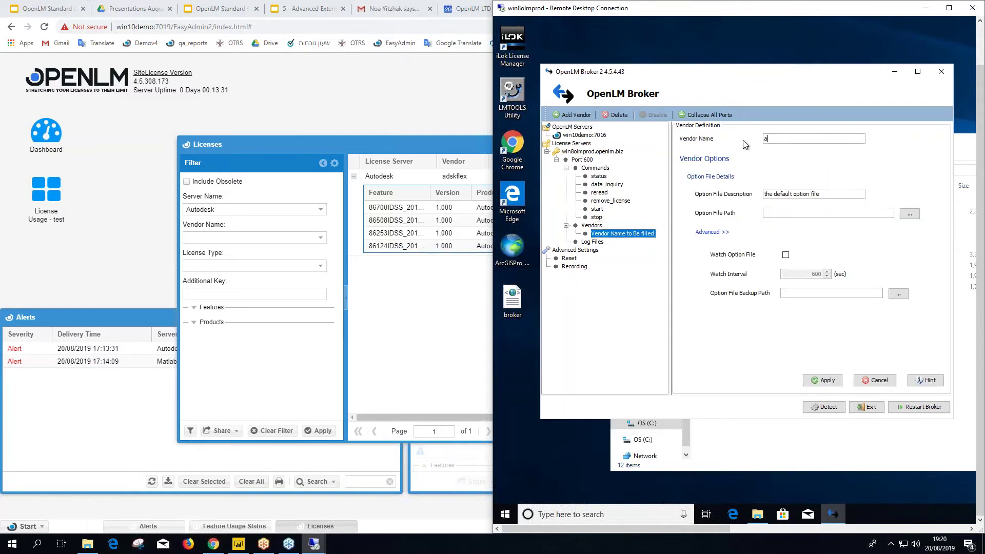
text(dskflex)
Set the adskflex vendor's option file path to adskflex.opt in C:\Autodesk\Network License Manager
click(910, 213)
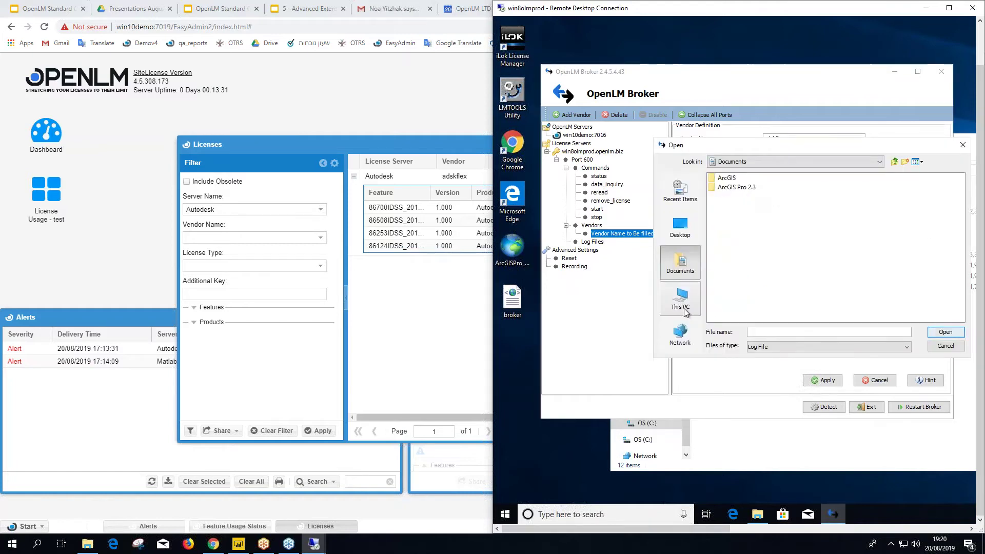
click(681, 299)
double_click(728, 252)
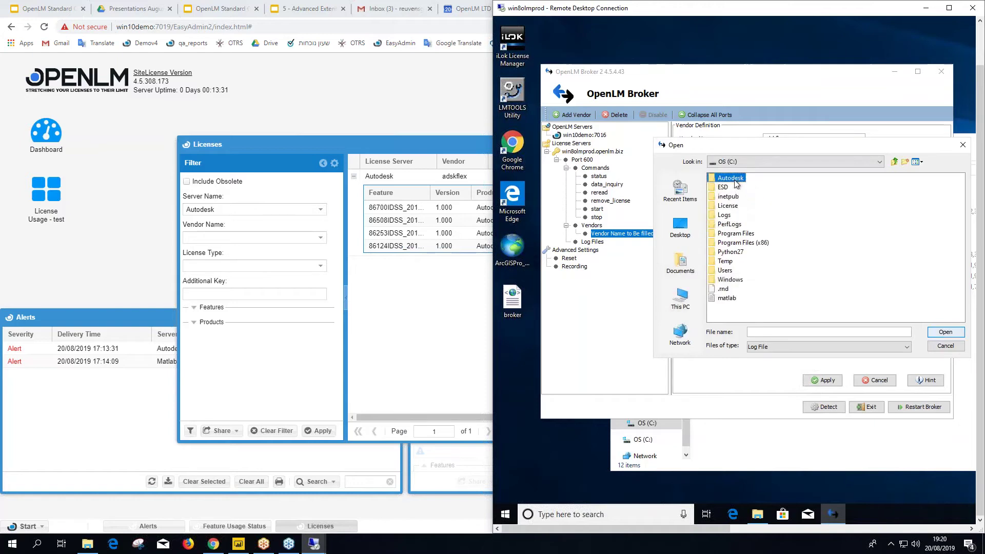
double_click(735, 179)
click(734, 206)
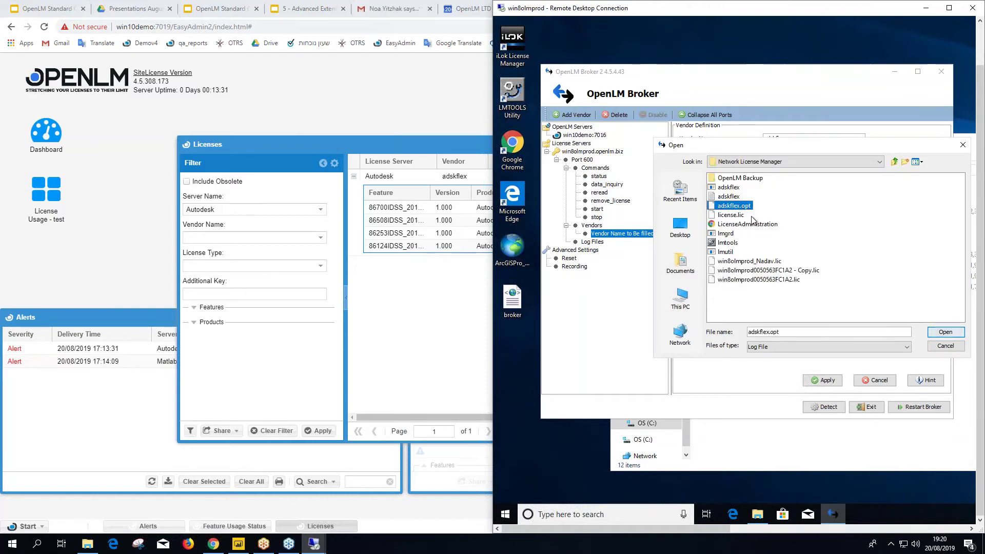
click(946, 332)
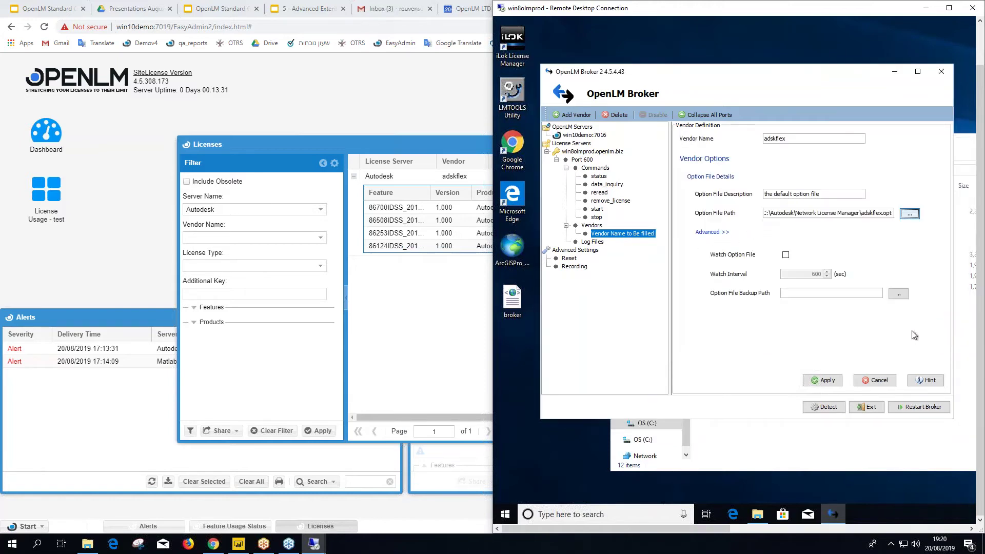
Enable watching of the vendor's option file, save the vendor definition, and reopen the adskflex vendor settings
click(786, 255)
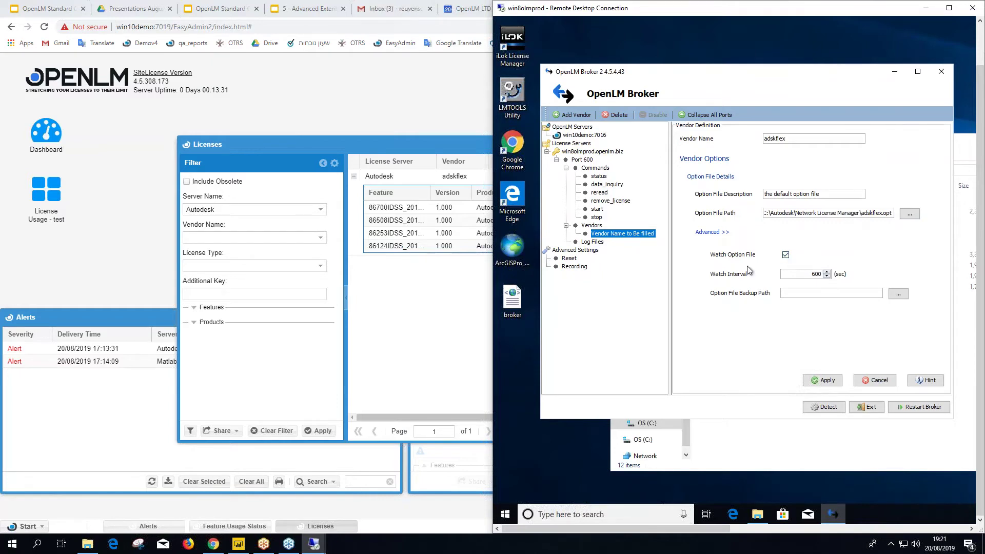
click(818, 380)
click(811, 267)
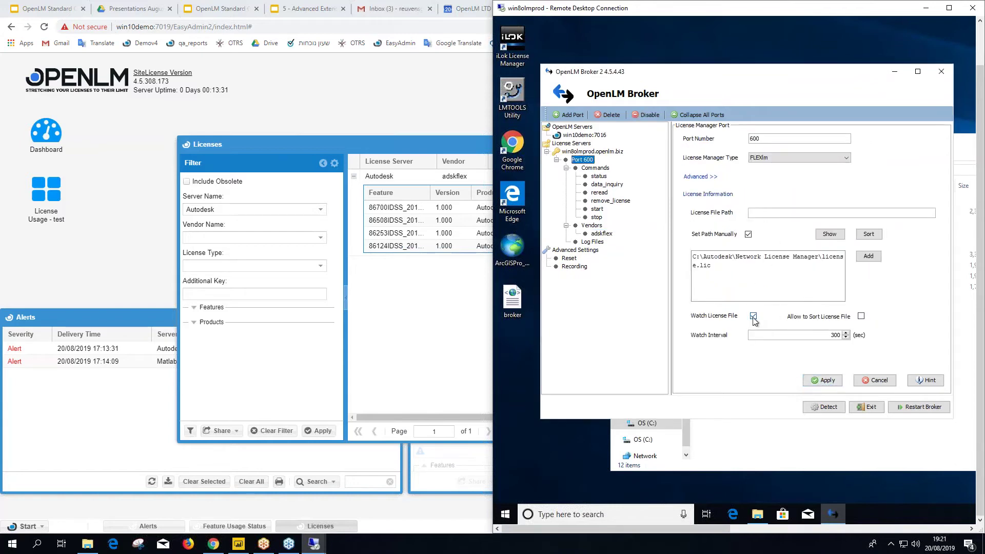
click(601, 234)
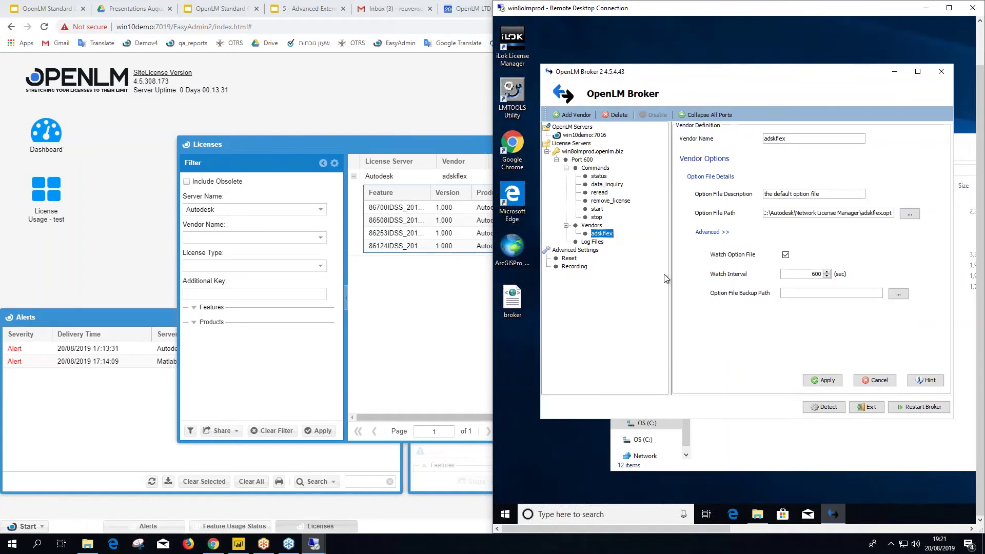
Add a log file definition to Port 600 with the type FlexLM Debug Log File
click(591, 241)
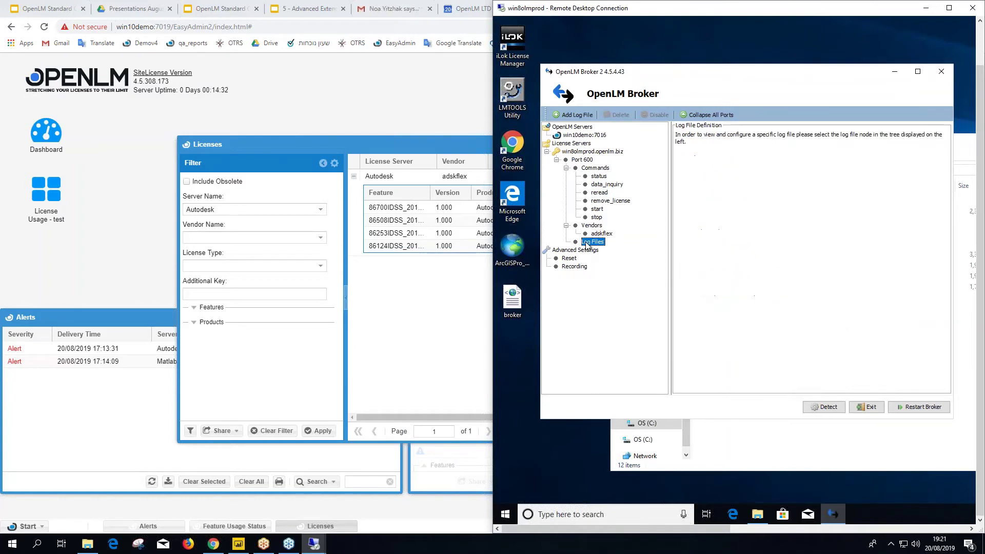
click(575, 115)
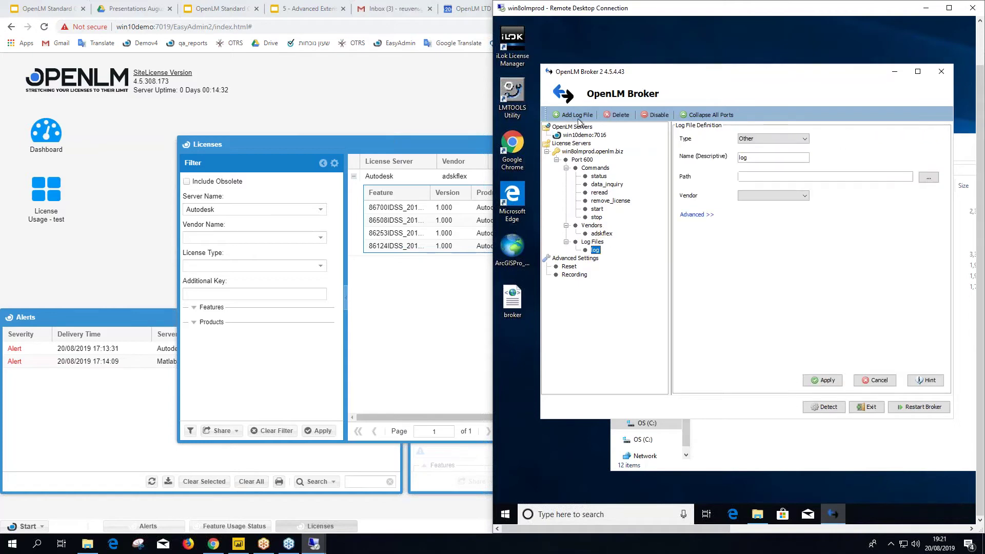
click(754, 144)
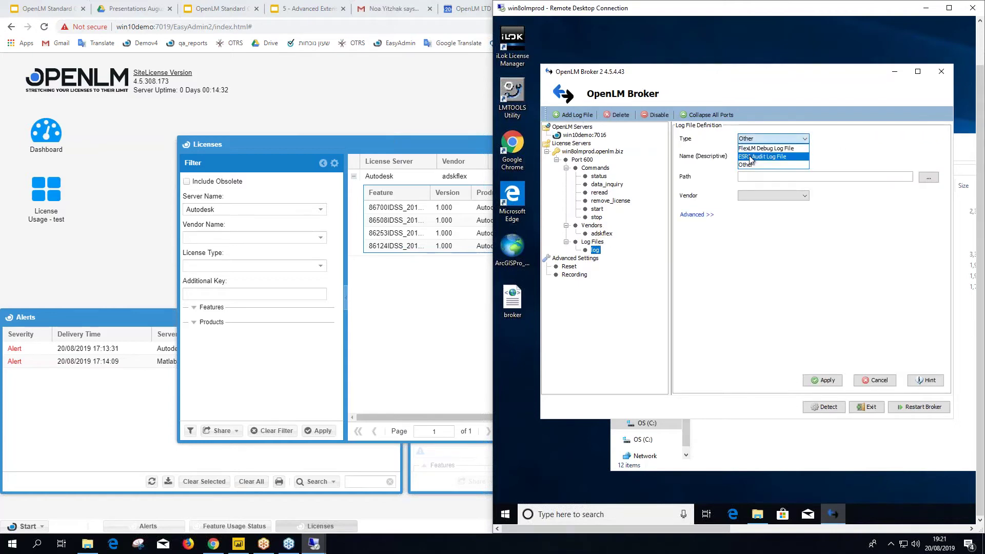
click(750, 149)
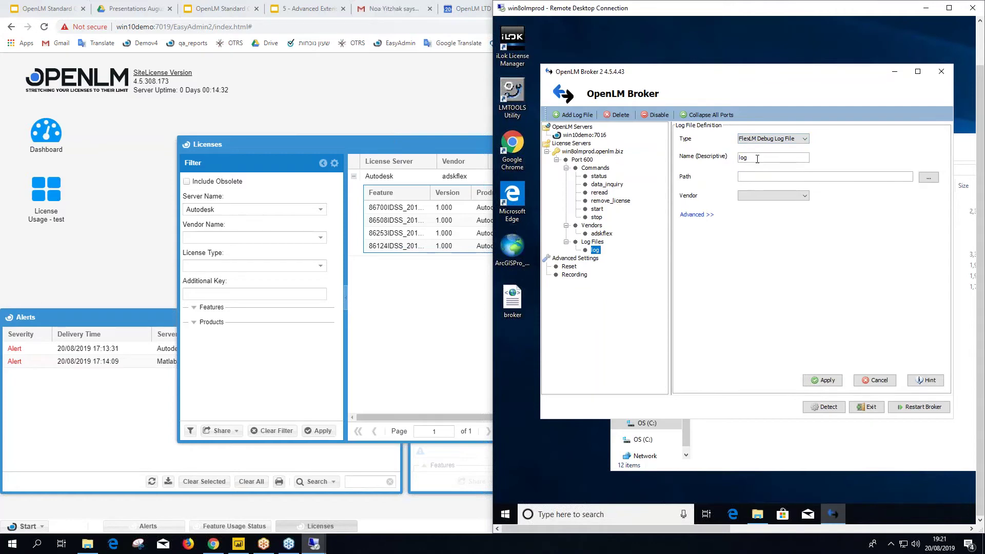
Set the log file's path to adskflex.log in C:\Autodesk\Network License Manager
click(928, 178)
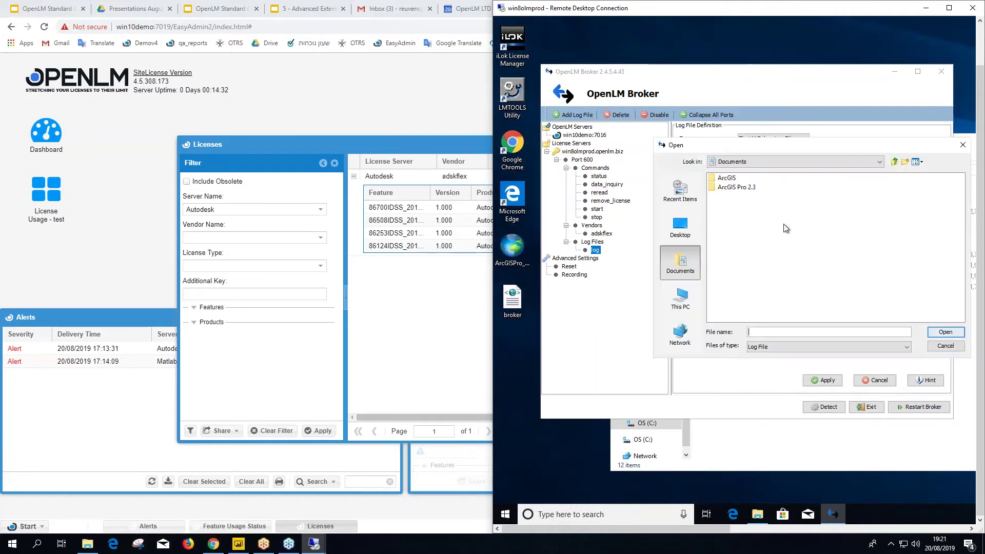
click(681, 297)
double_click(726, 252)
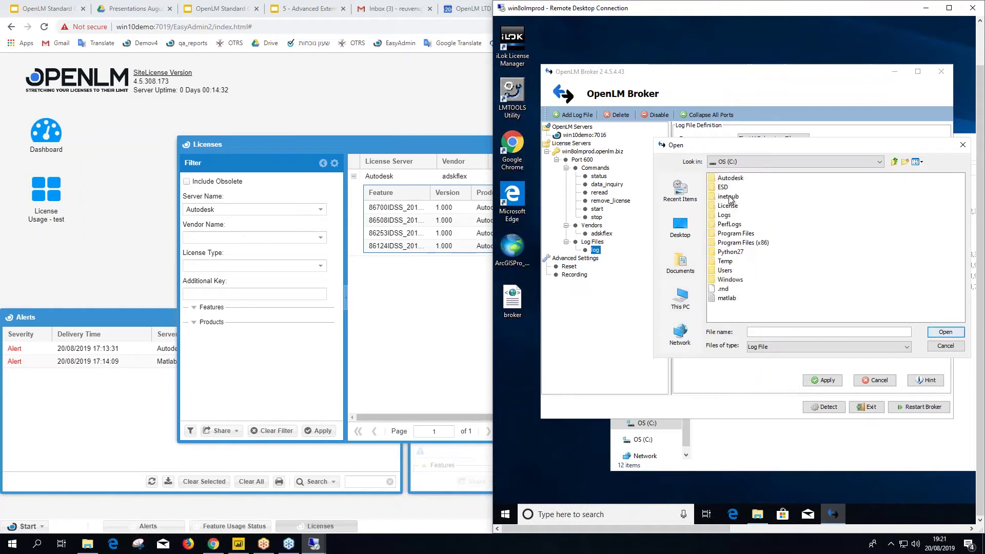
double_click(730, 178)
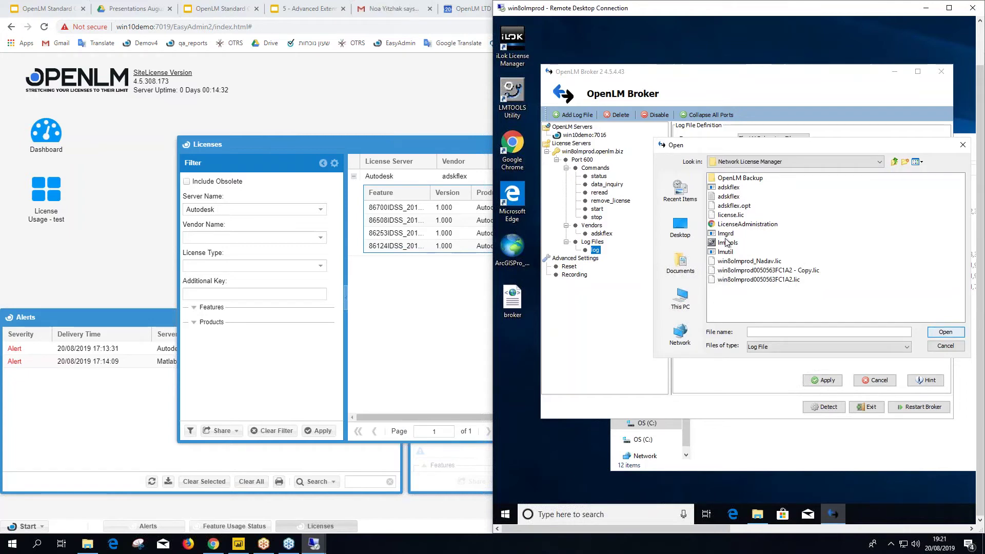
click(731, 197)
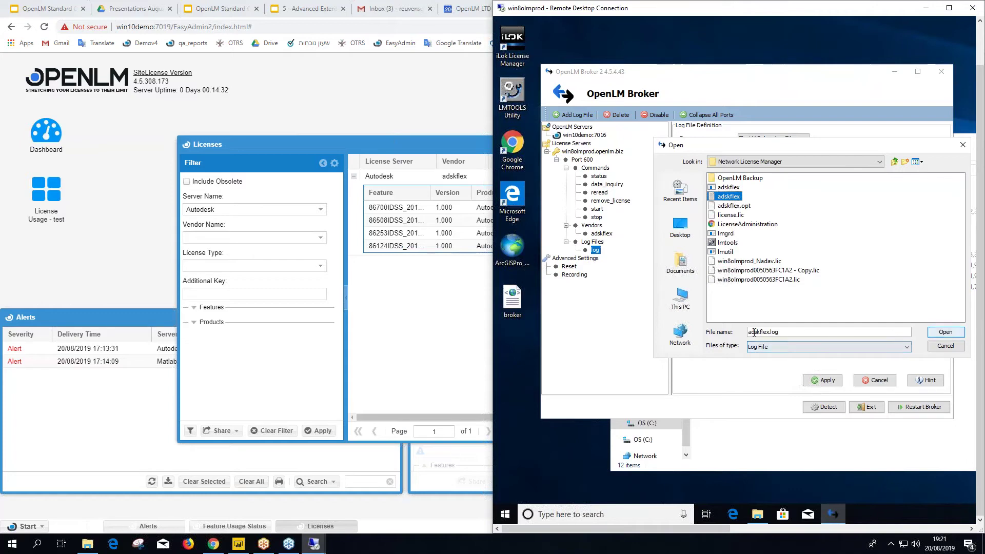
click(953, 334)
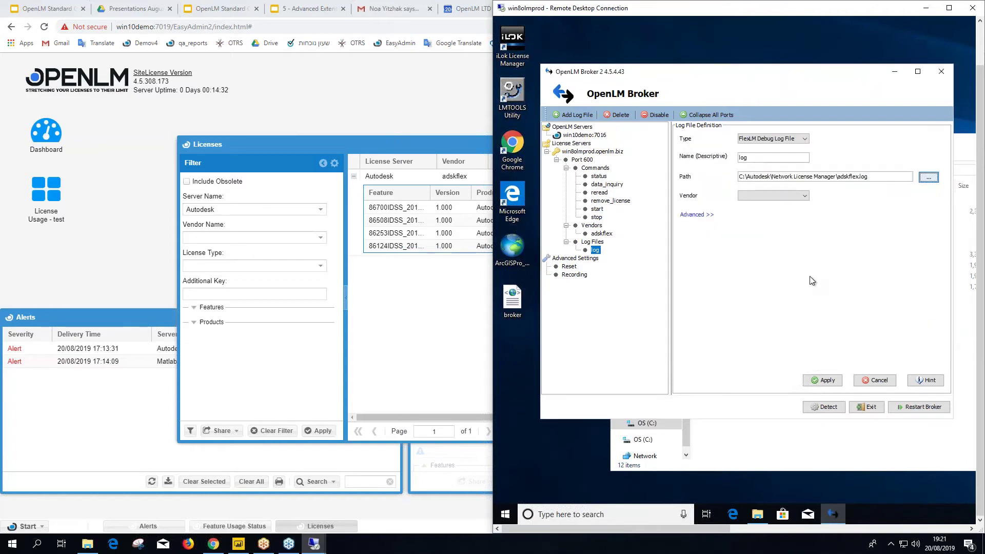
Assign the adskflex vendor to the log file, reveal its advanced options, and save the definition
click(766, 195)
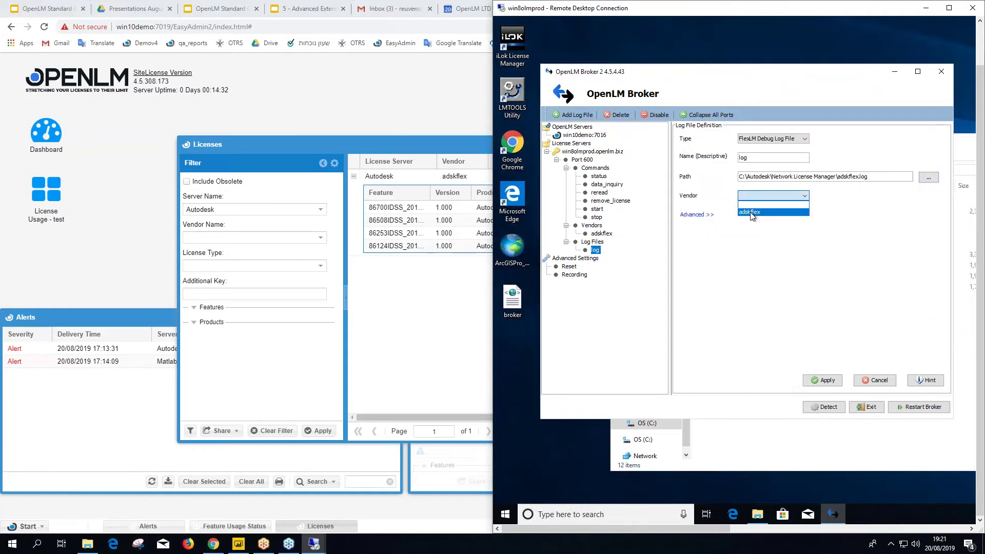
click(750, 212)
click(698, 217)
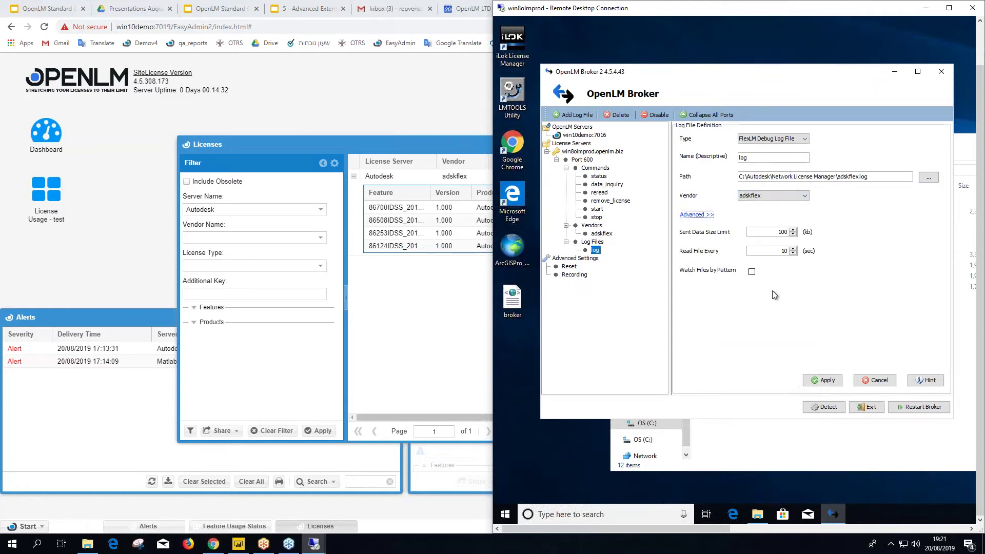
click(827, 382)
click(811, 266)
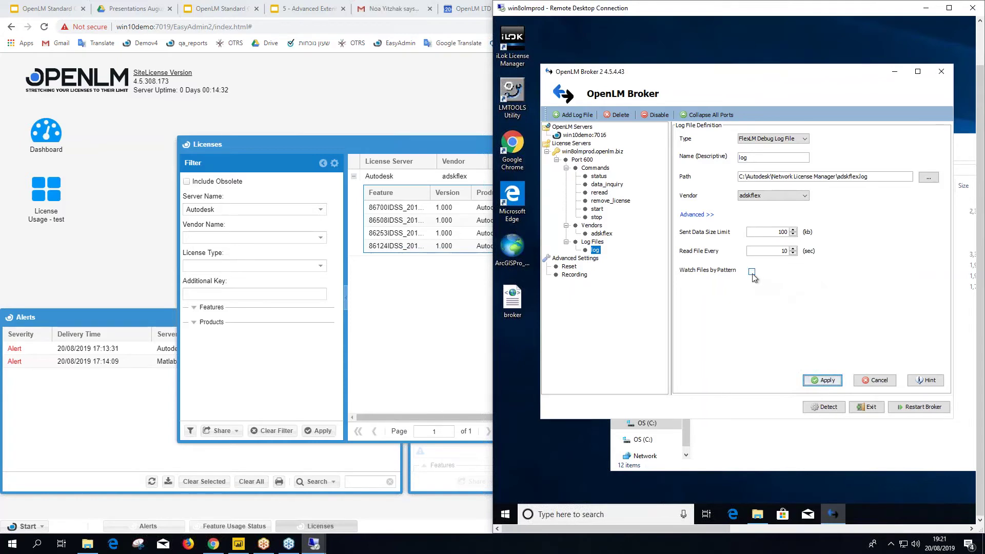
Try the date suffixes 01012019 and 02012019 on the adskflex log file name in the path, and remove them
click(872, 178)
key(Left)
key(Left)
key(Left)
key(Left)
text(0101)
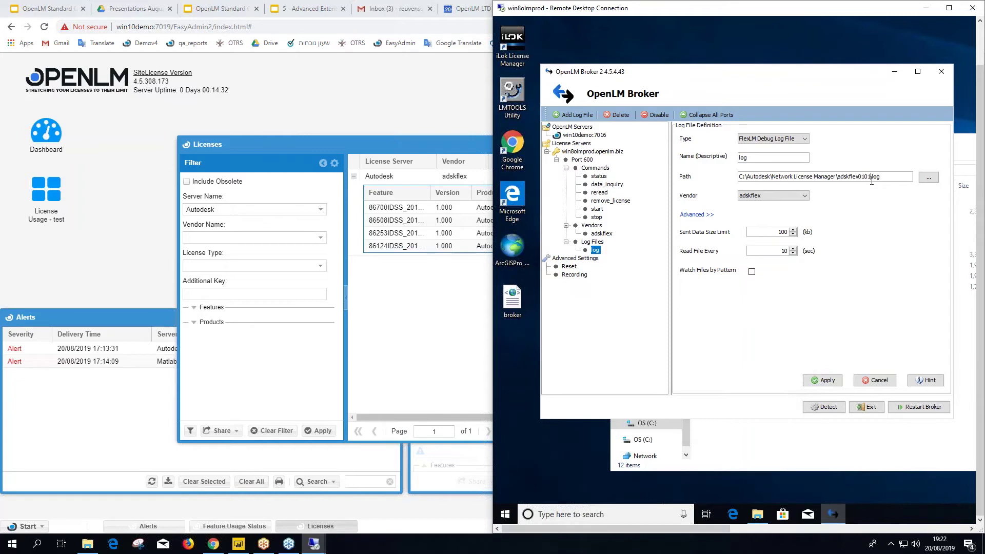
text(2019)
key(BackSpace)
key(BackSpace)
key(BackSpace)
key(BackSpace)
key(BackSpace)
key(BackSpace)
key(BackSpace)
key(BackSpace)
text(02012019)
key(BackSpace)
key(BackSpace)
key(BackSpace)
key(BackSpace)
key(BackSpace)
key(BackSpace)
key(BackSpace)
click(751, 271)
Save the log file definition and restart the Broker service
click(831, 381)
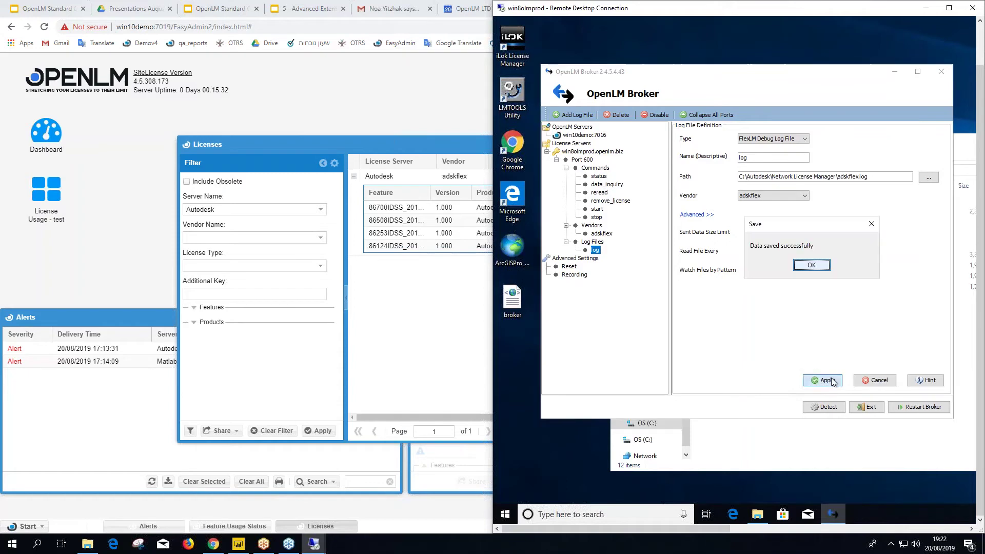
click(816, 266)
key(Tab)
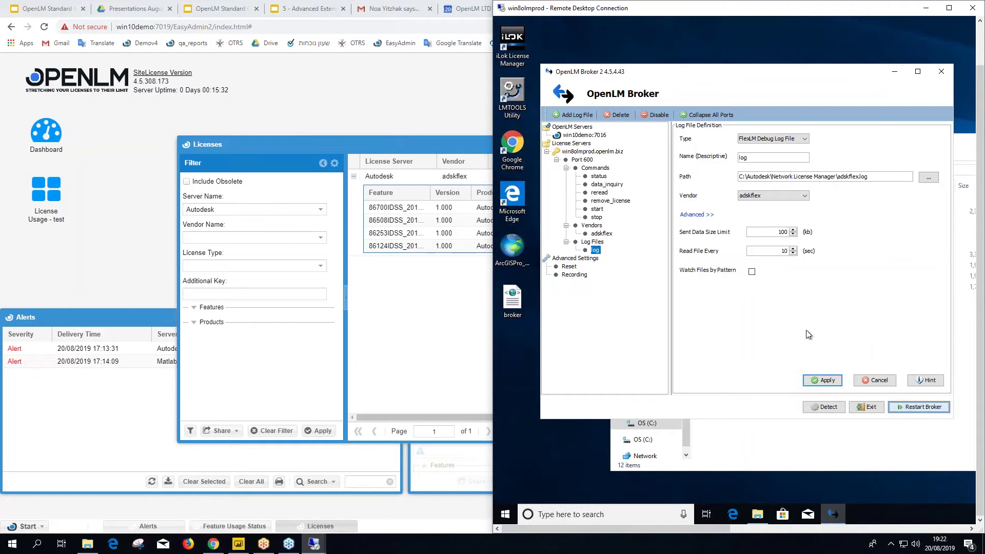
key(Return)
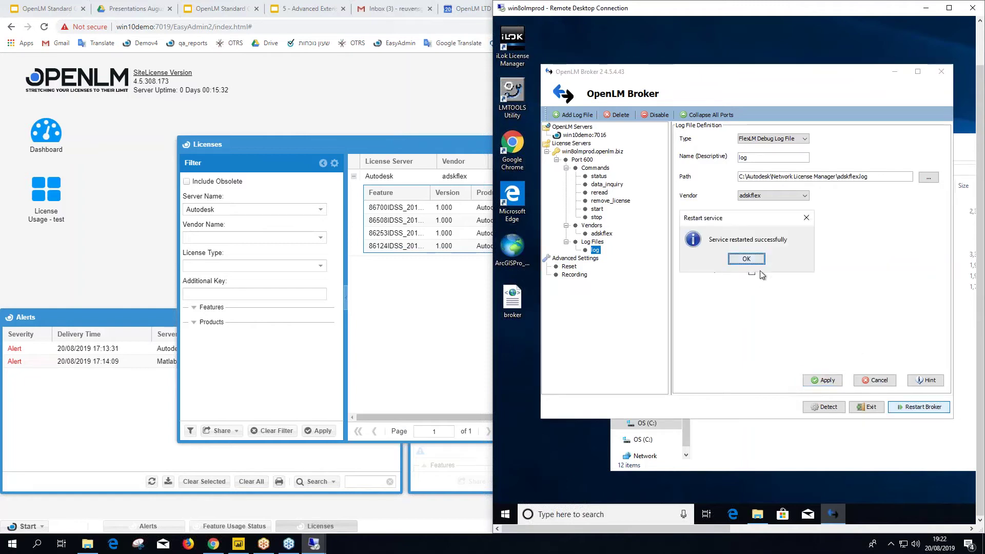
click(747, 259)
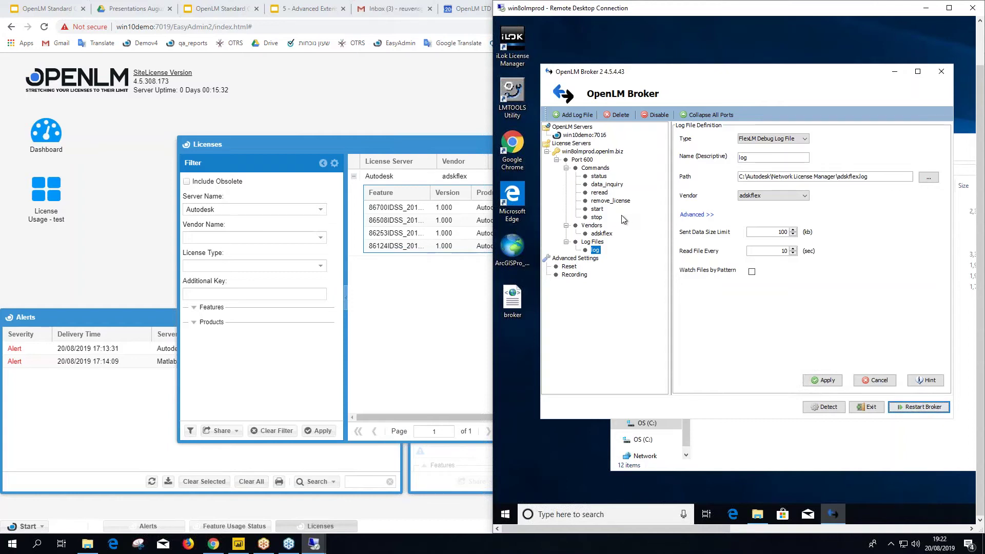
Execute the data_inquiry command with its -i option as a test, examine the listed features, and close the output
click(593, 168)
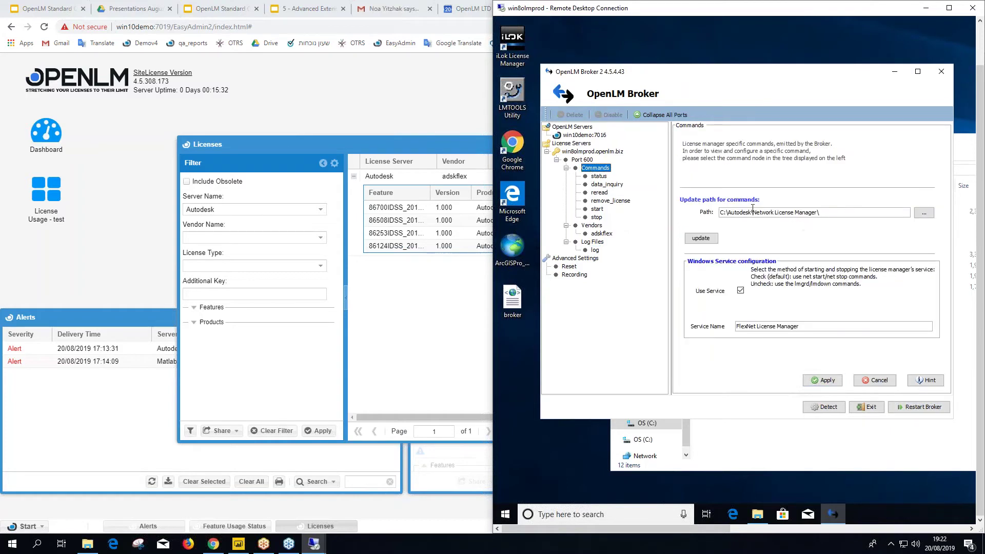
key(Down)
key(Down)
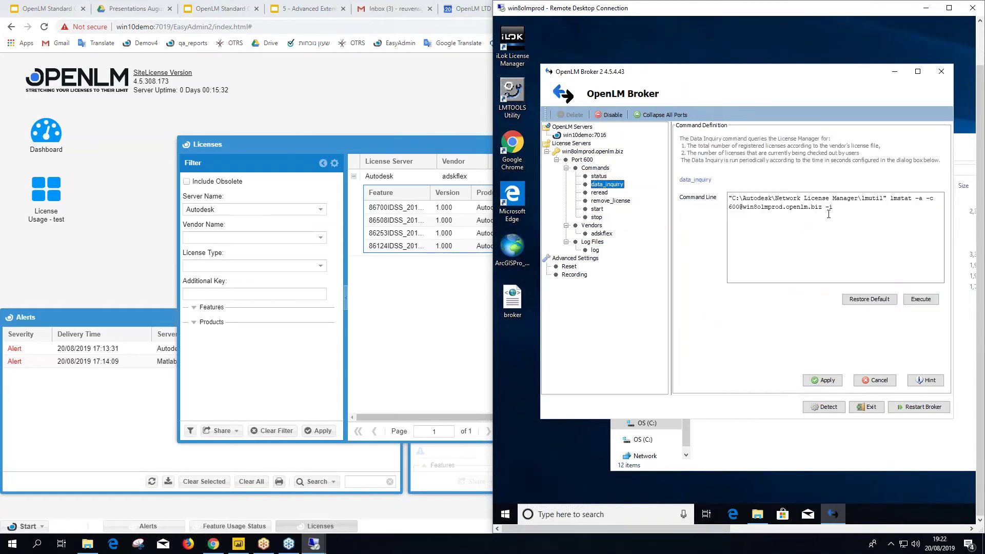
drag(836, 210, 699, 211)
click(922, 299)
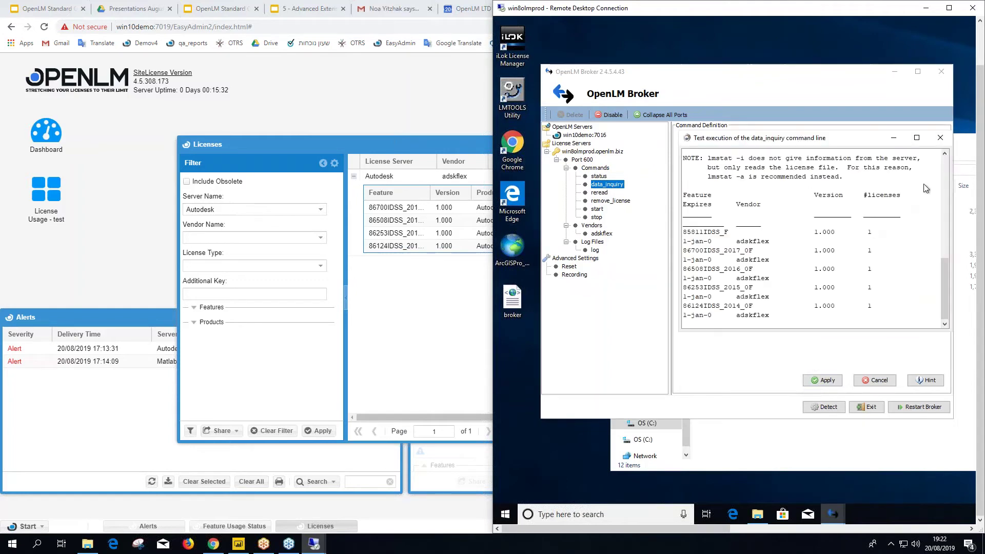
click(940, 140)
Show Port 600's license.lic file and examine its PACKAGE and INCREMENT entries
click(580, 161)
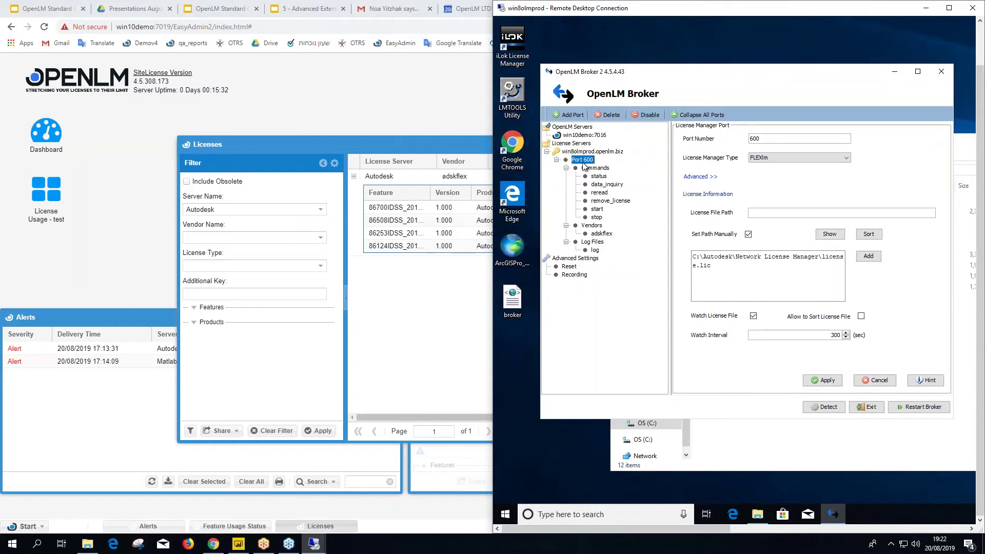
click(834, 235)
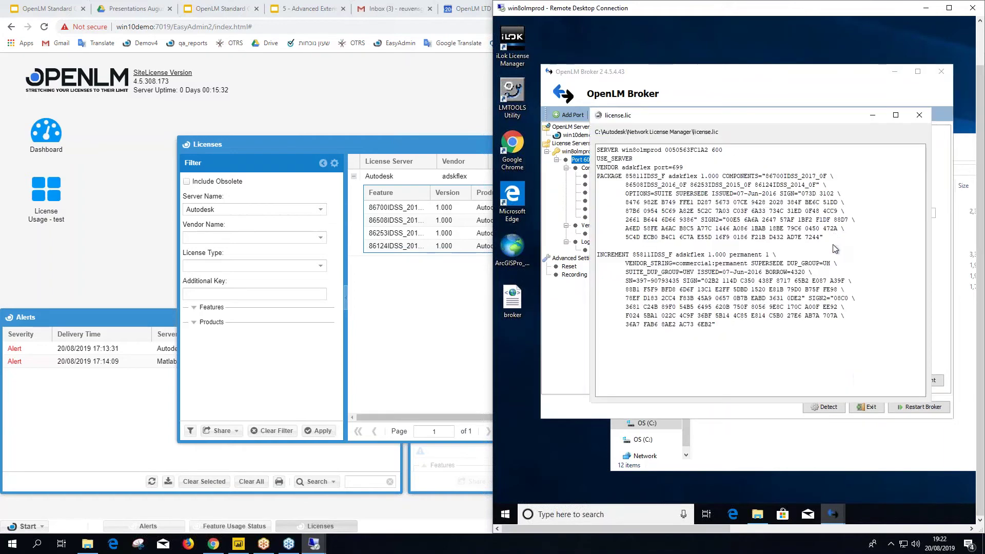
drag(630, 171, 809, 359)
click(809, 361)
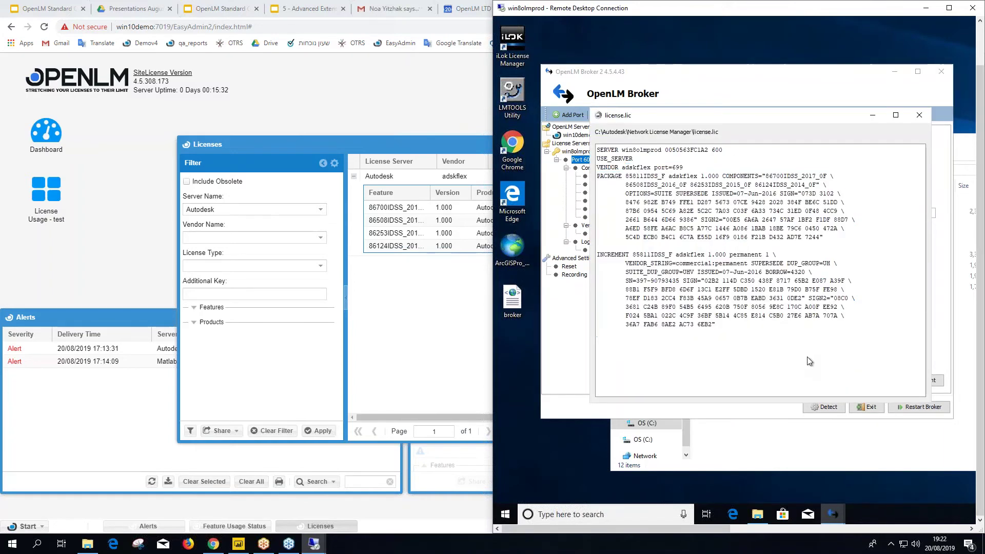
Close the license file view and review the adskflex vendor definition and the log file definition under Port 600
click(919, 115)
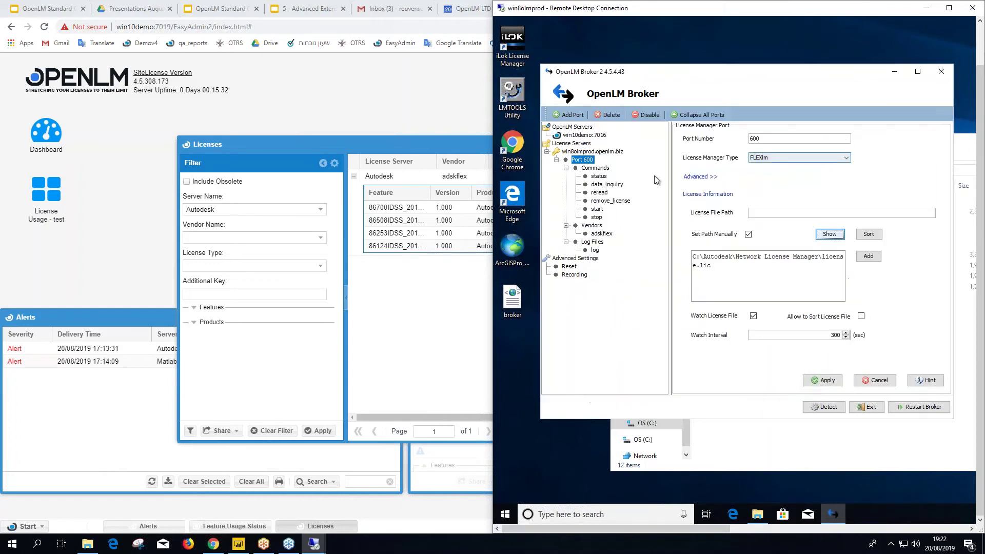
click(604, 233)
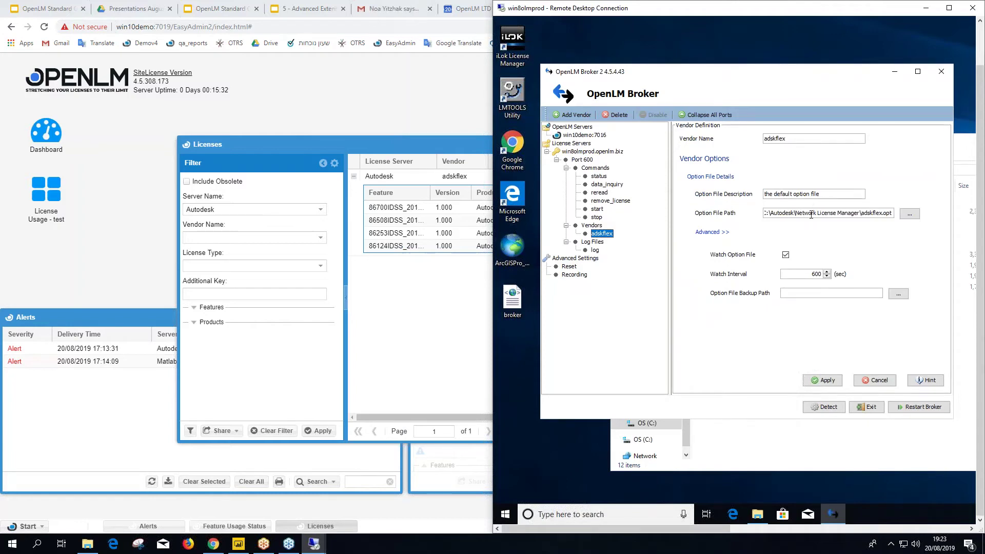
double_click(794, 138)
click(766, 139)
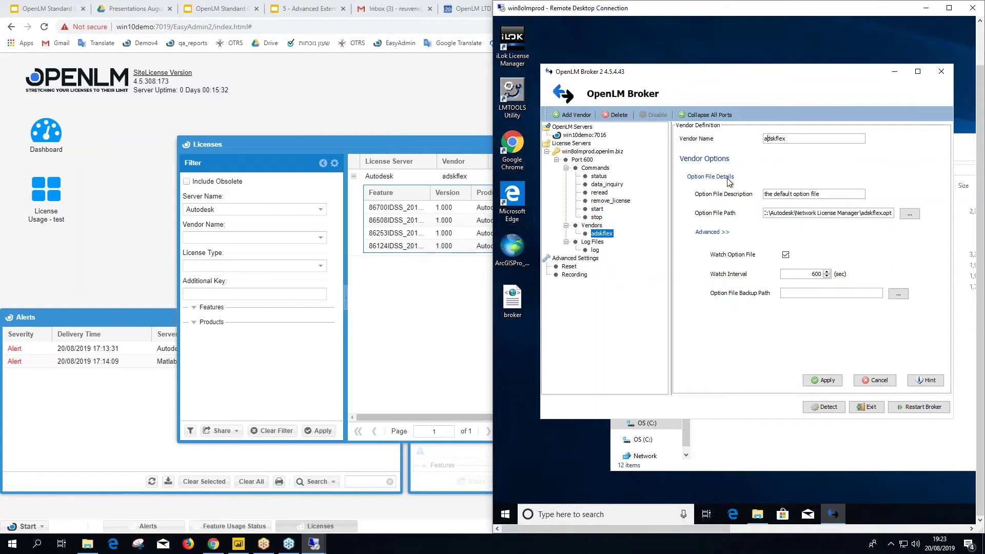
click(594, 251)
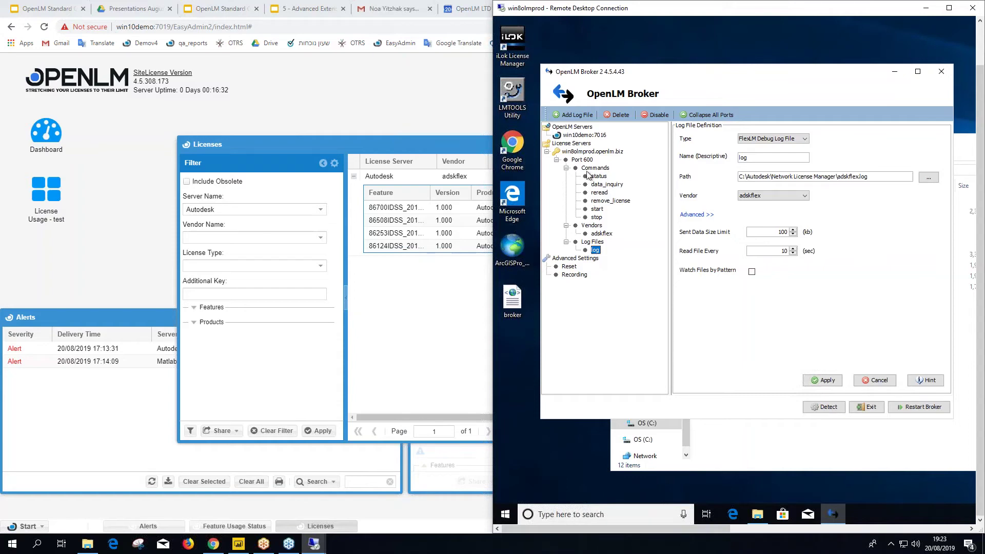
Apply the Port 600 settings and restart the Broker service
click(585, 168)
click(582, 160)
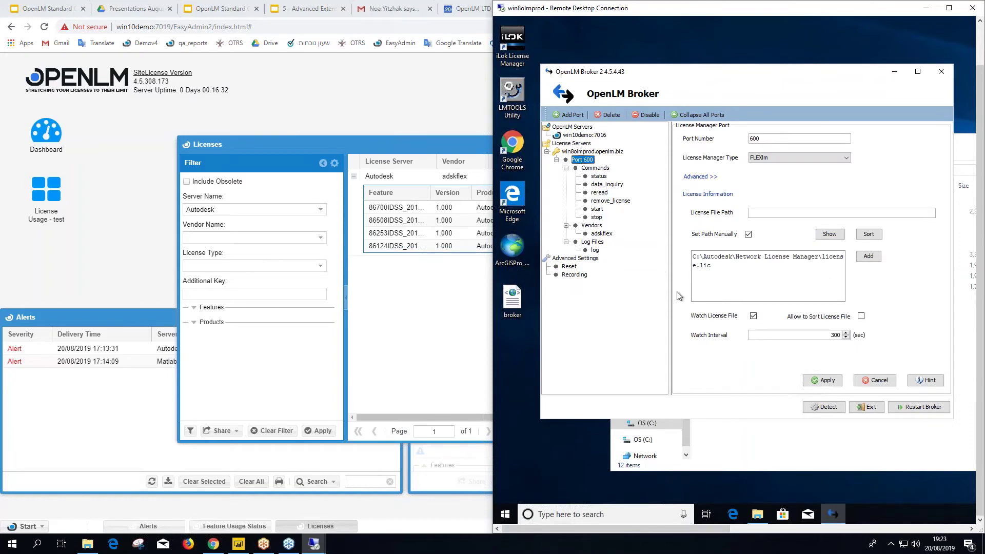
click(823, 381)
click(810, 264)
click(916, 408)
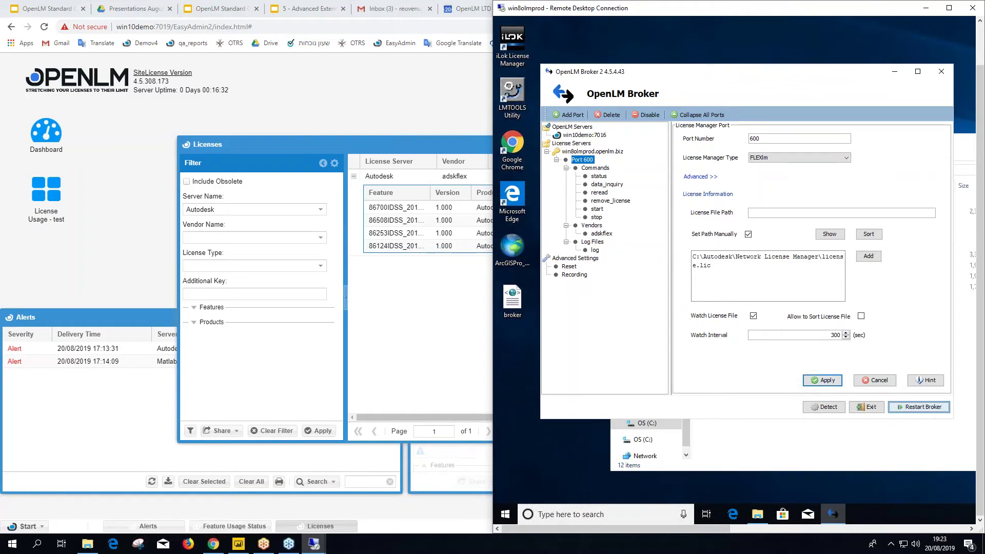
Switch to EasyAdmin, close the Licenses window, and open the License Servers widget to check the Autodesk and Matlab servers
click(184, 294)
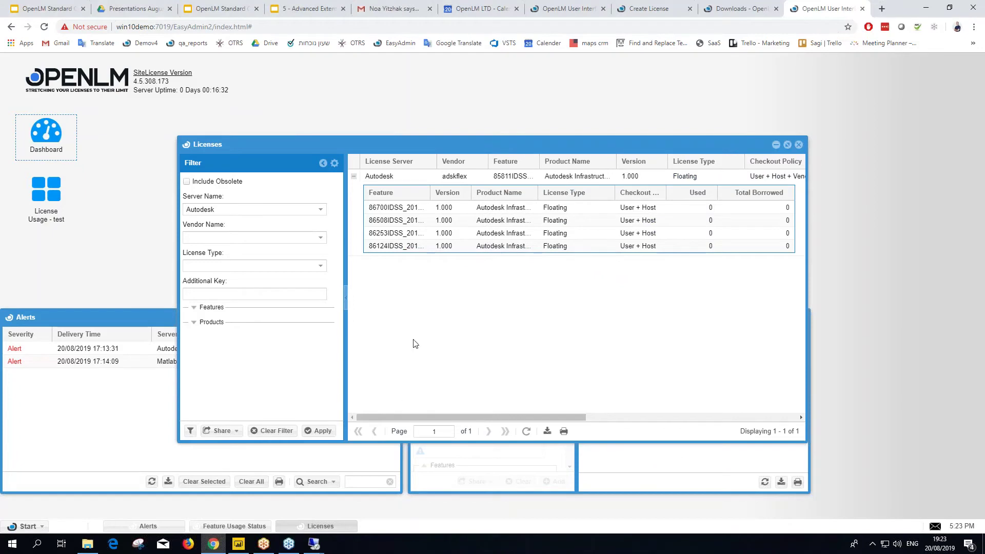
click(799, 144)
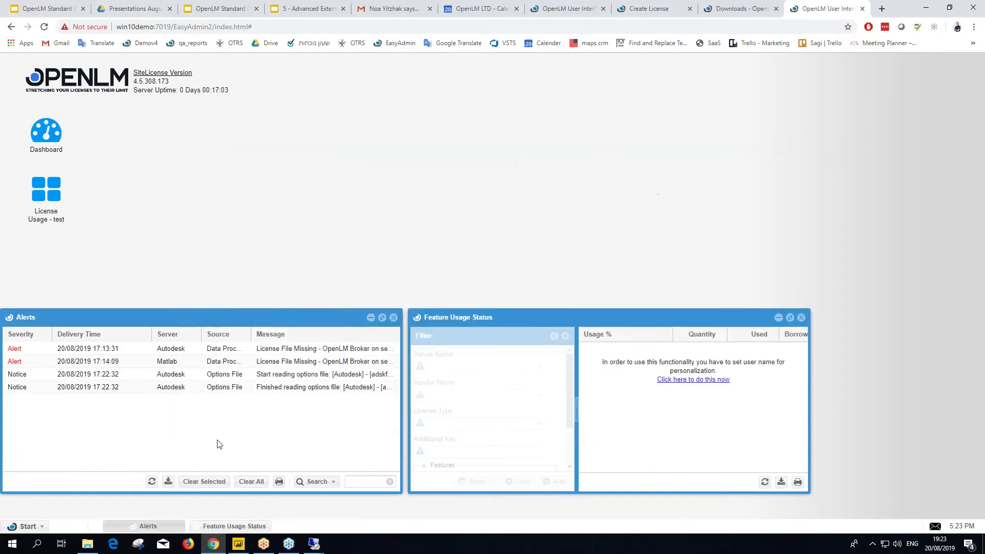
click(26, 527)
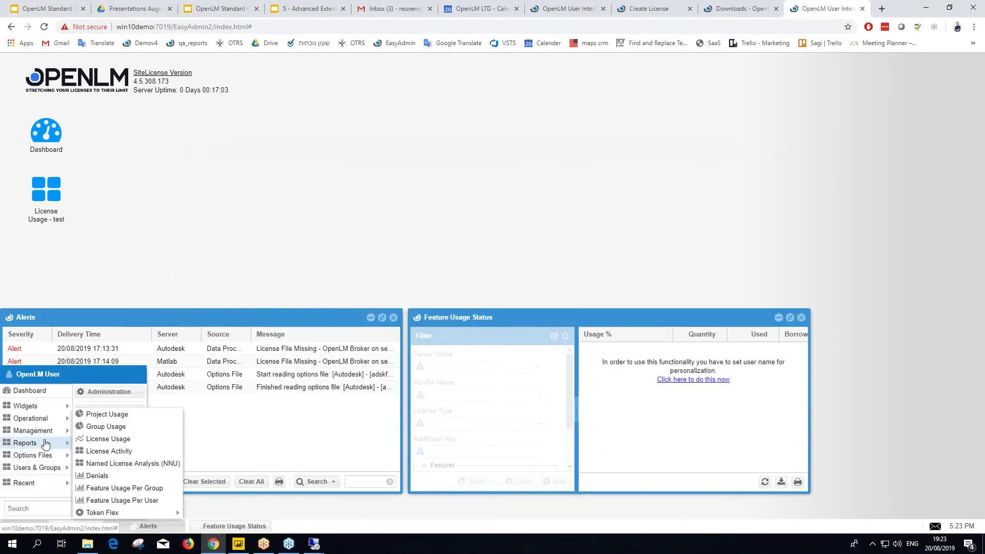
mouse_move(51, 406)
click(96, 407)
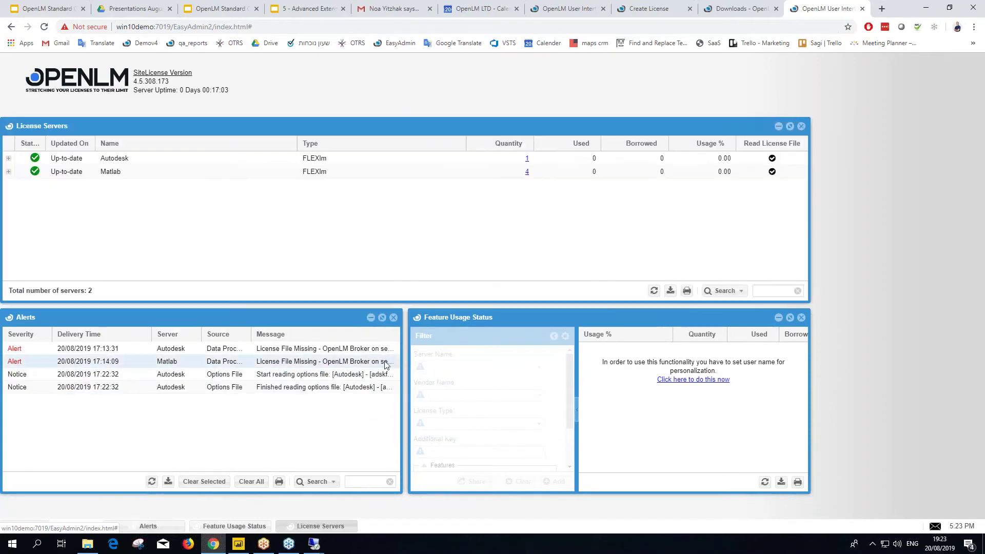
click(222, 160)
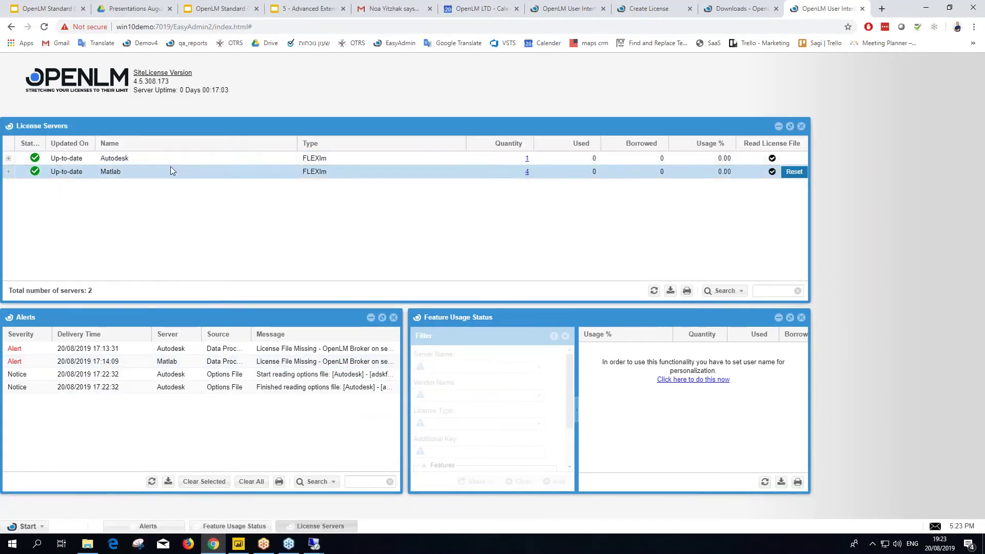
click(152, 173)
click(182, 160)
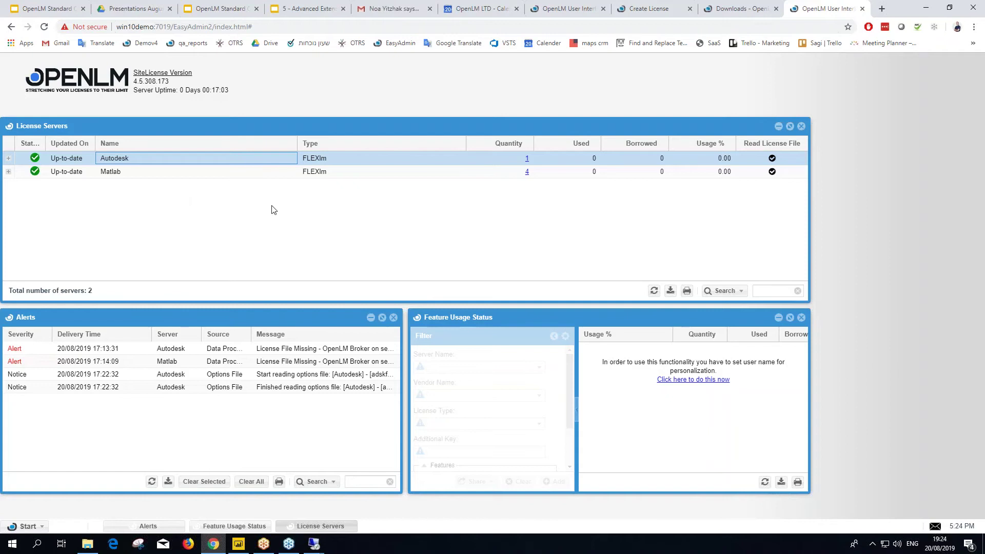
Switch to the win10demo remote desktop and expand the Matlab and Autodesk license servers to examine their host details
mouse_move(314, 543)
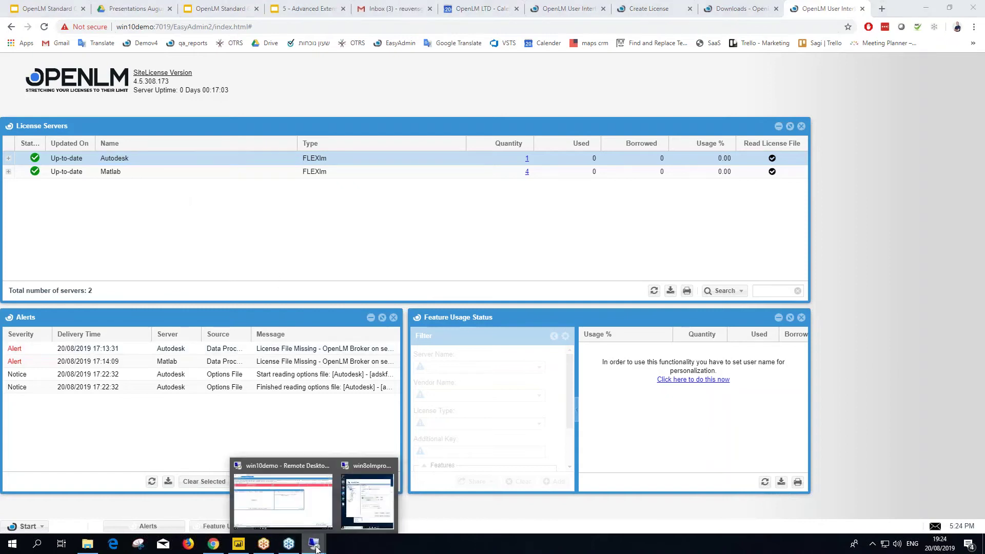
click(304, 523)
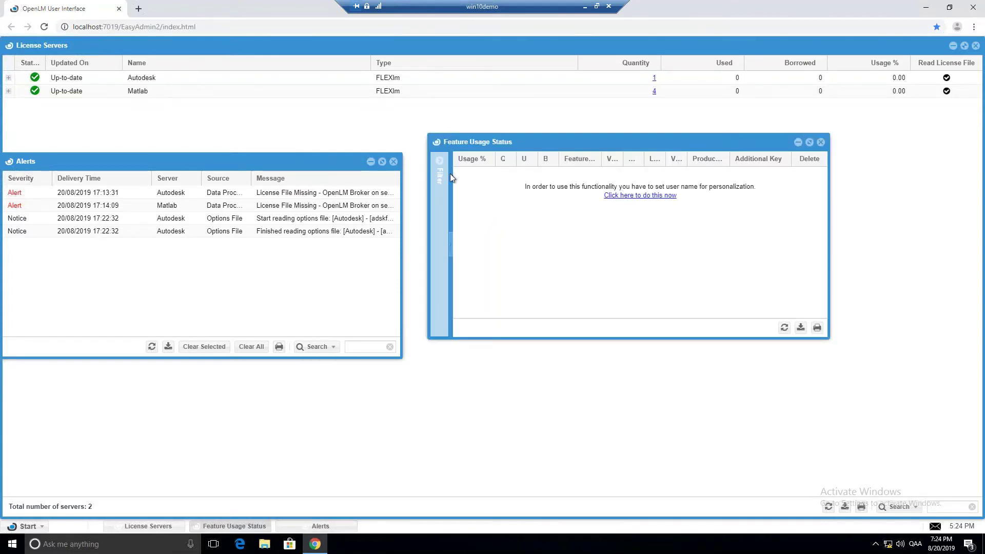
click(8, 91)
click(8, 77)
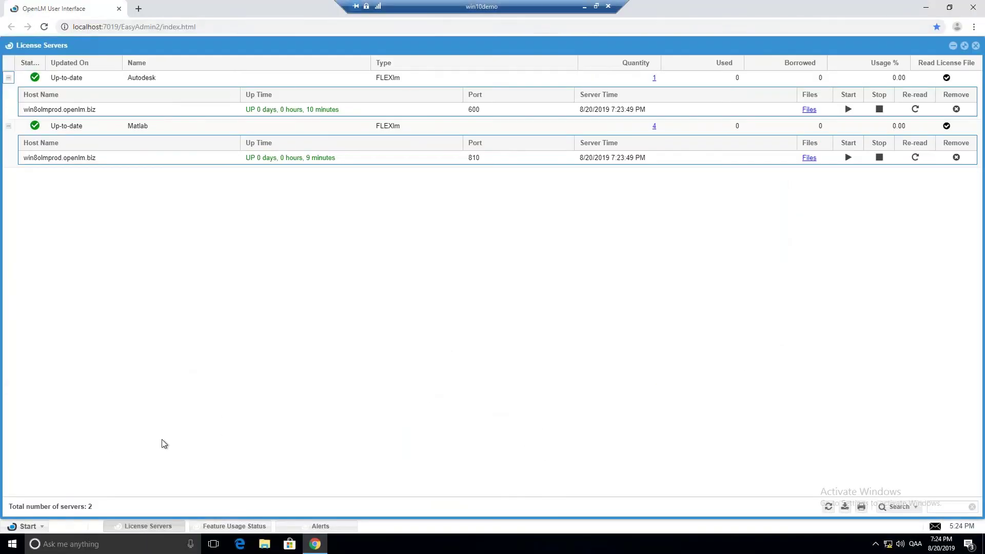
Launch the OpenLM Server configuration tool on win10demo and move its window so all of it is accessible
click(59, 545)
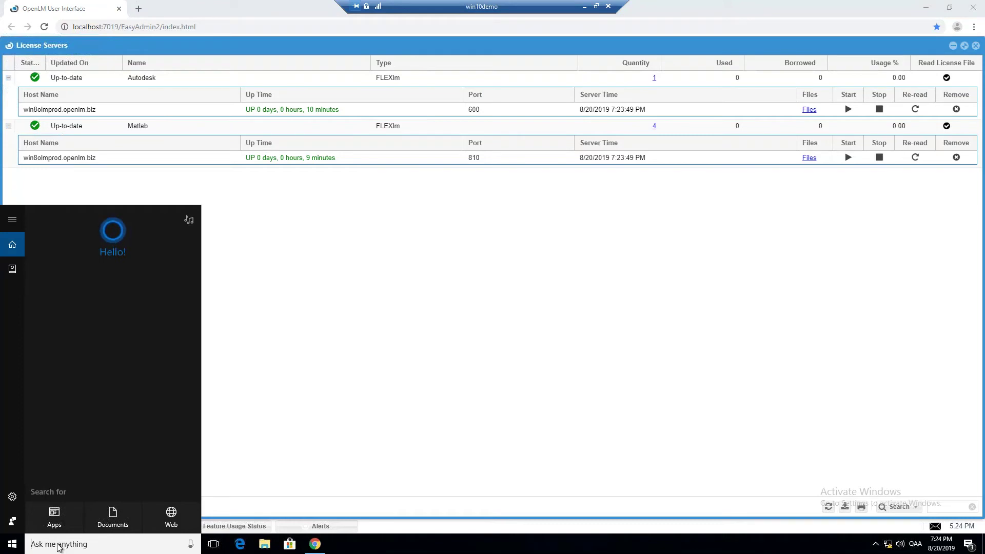
text(server)
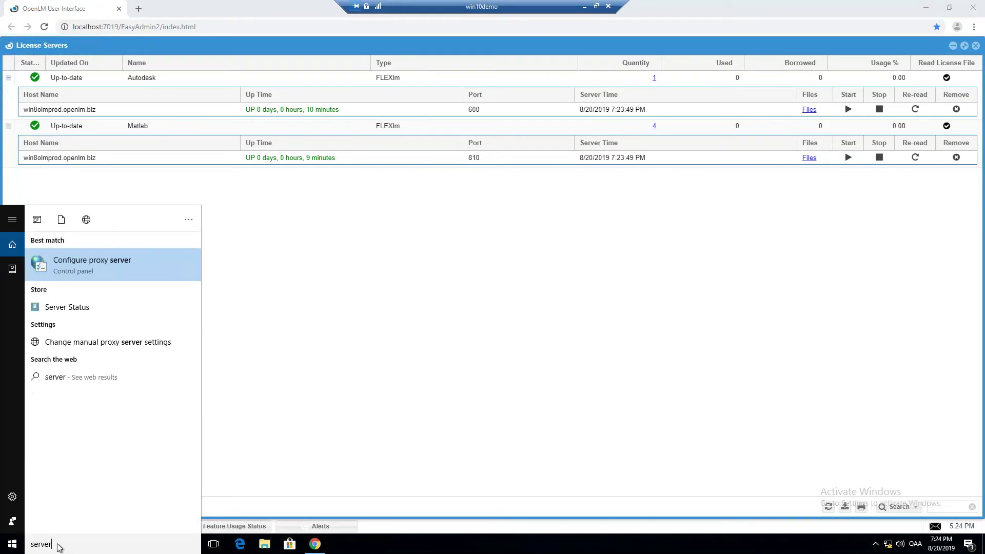
click(13, 544)
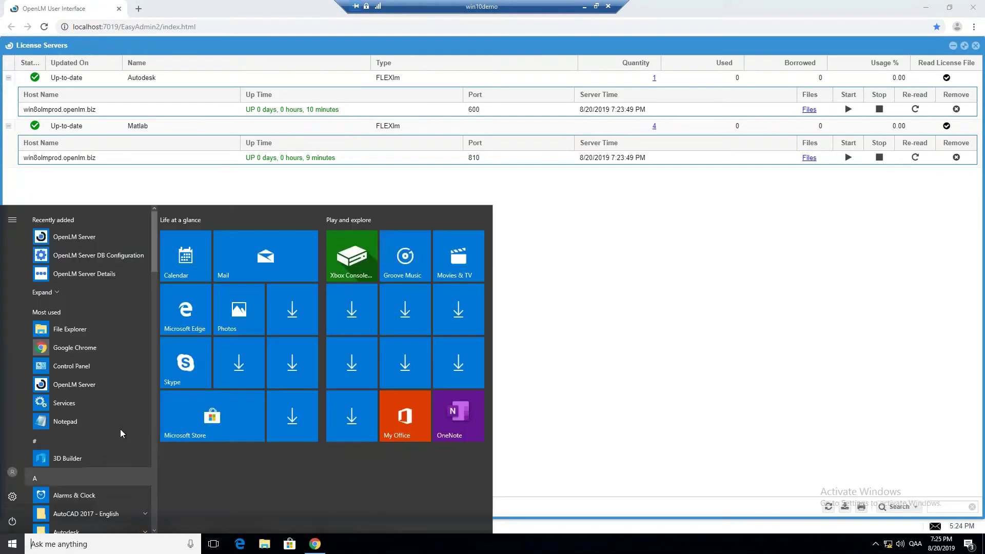
scroll(120, 429, down, 5)
scroll(118, 421, down, 10)
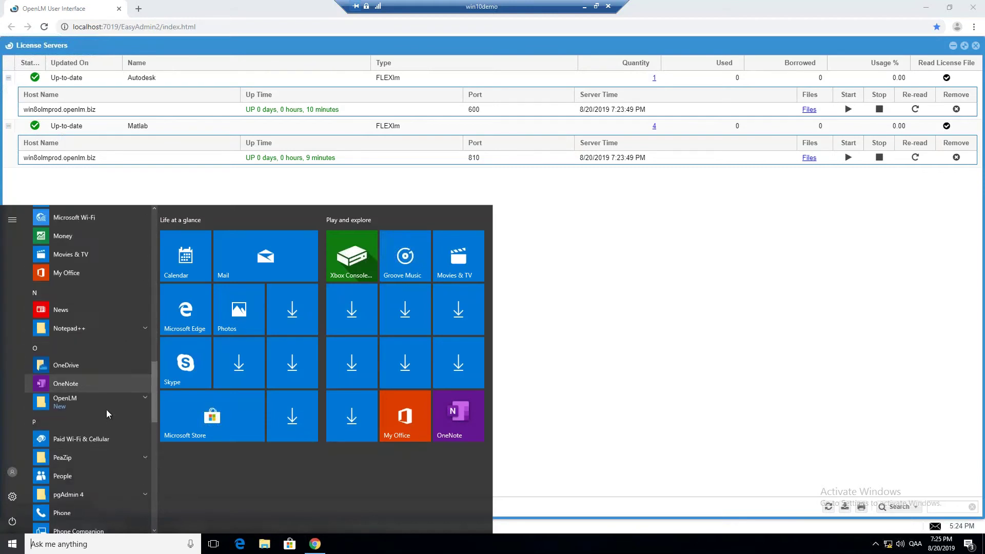
click(78, 383)
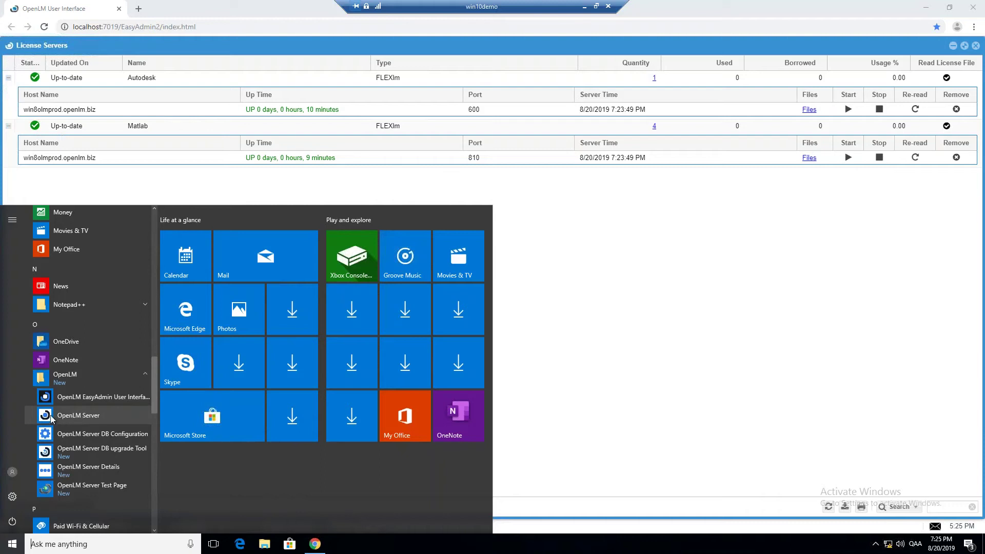
click(96, 418)
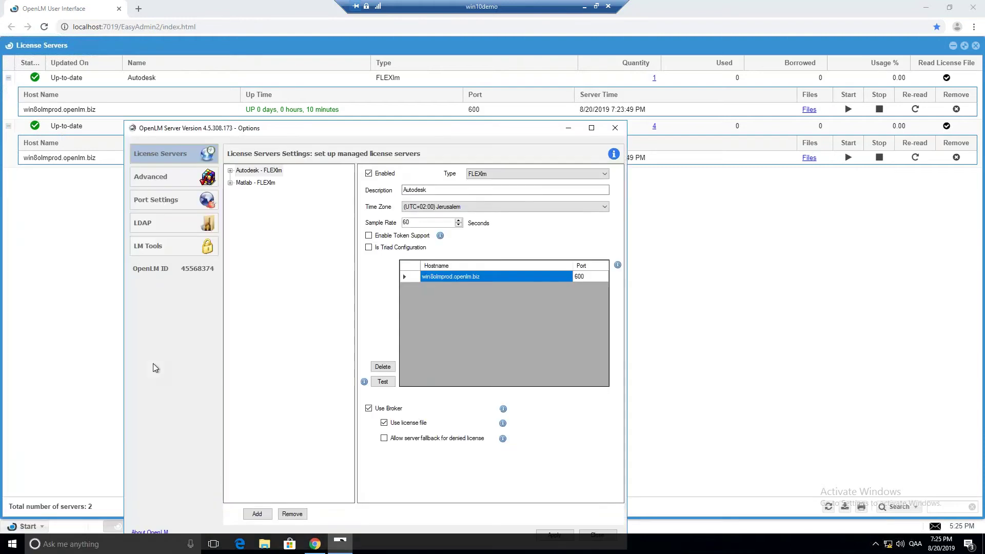
drag(322, 130, 334, 64)
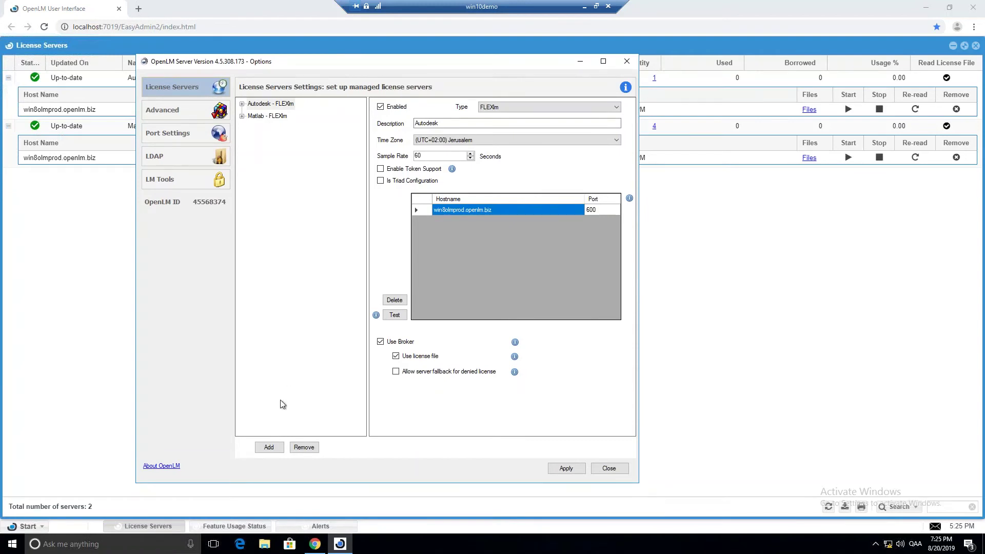
Add a new managed license server with the description Autodesk 2
click(268, 449)
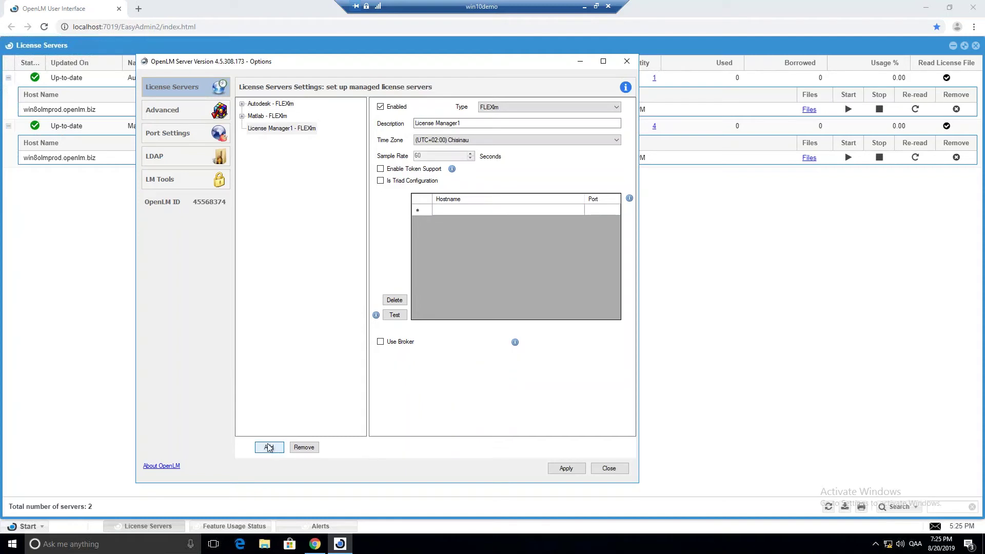
click(494, 112)
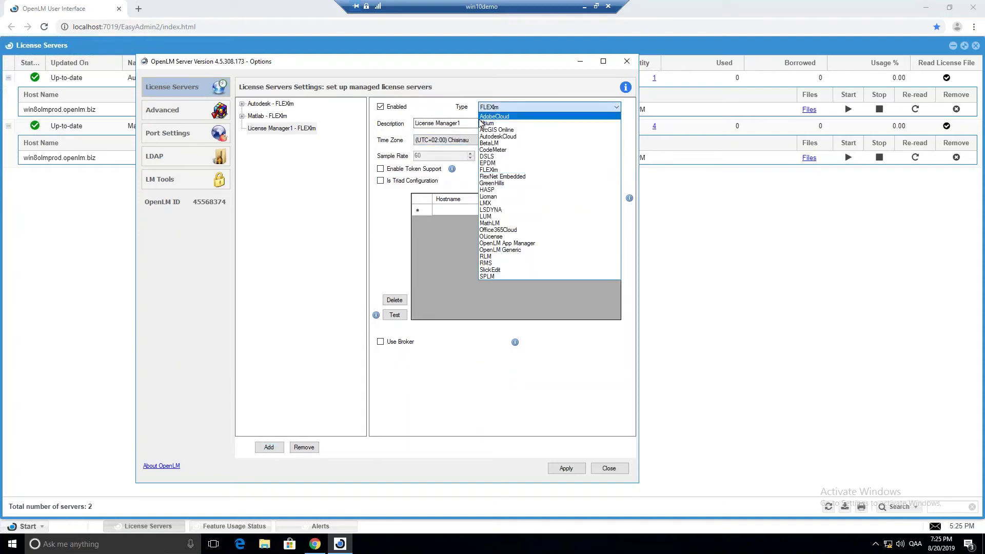
click(481, 124)
key(Tab)
text(A)
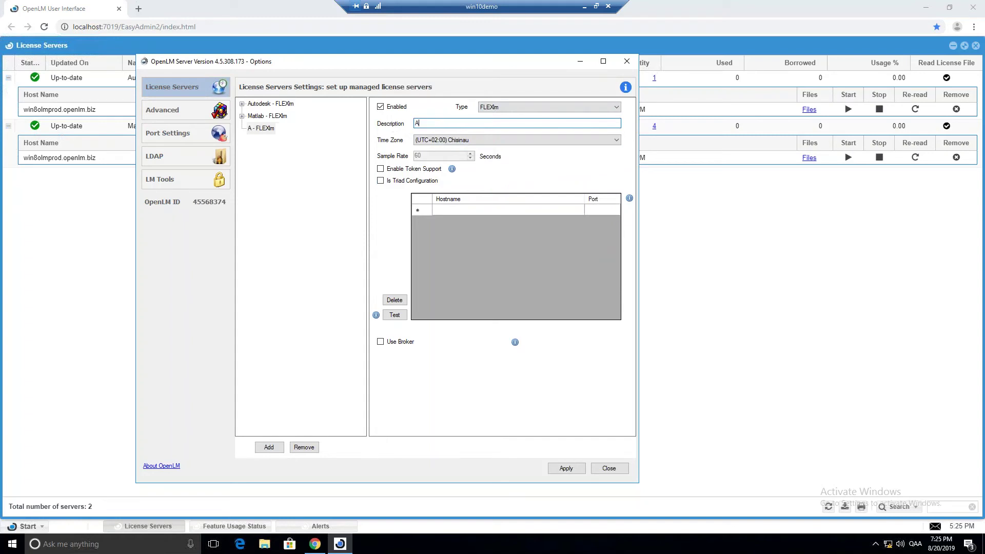
text(utodesk 2)
Keep FLEXlm as the Autodesk 2 server's type and set its time zone to (UTC+02:00) Jerusalem
click(505, 107)
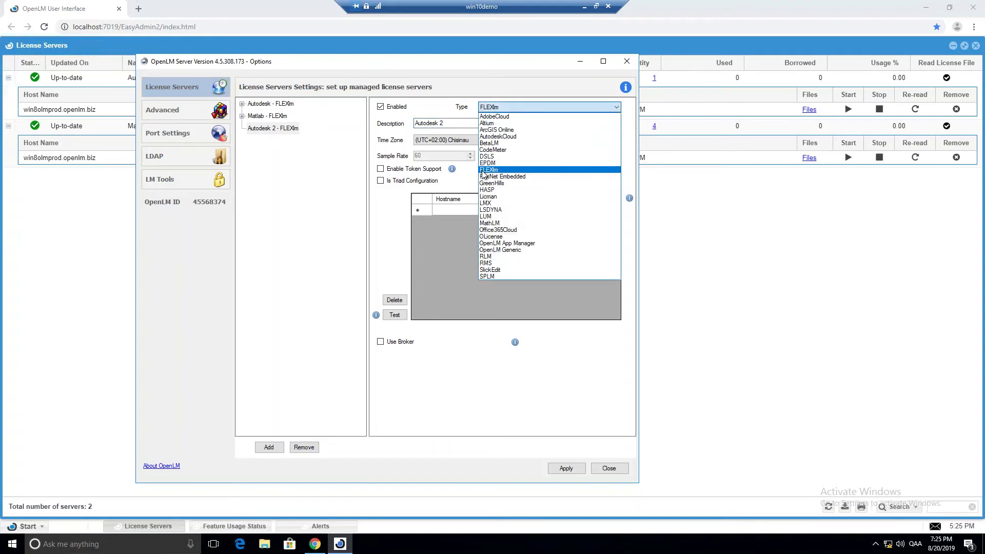
click(482, 169)
click(481, 125)
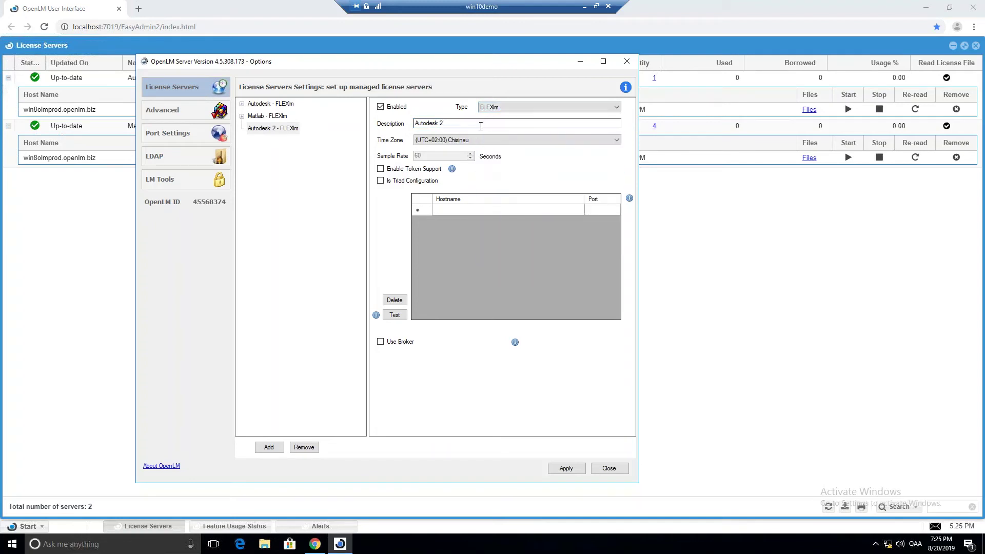
click(445, 141)
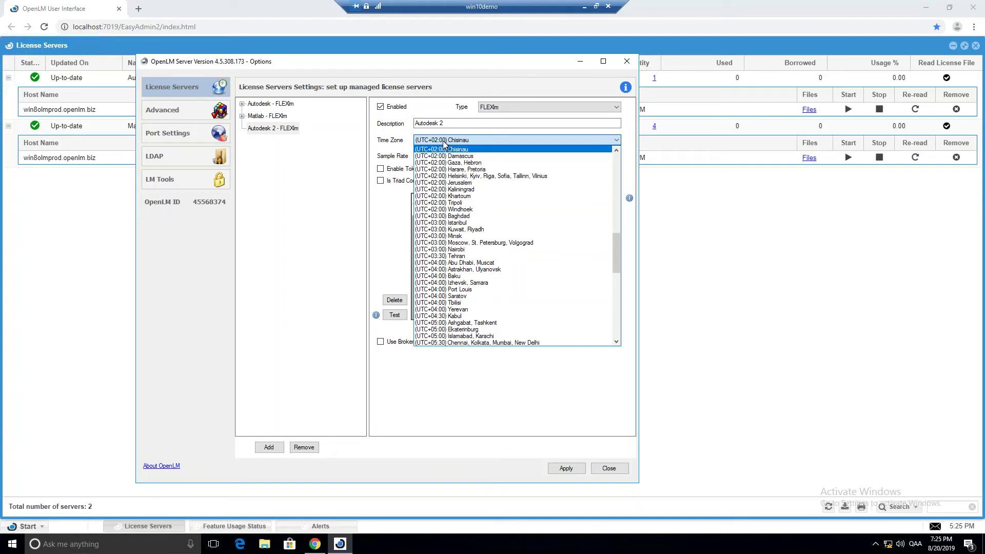
click(460, 183)
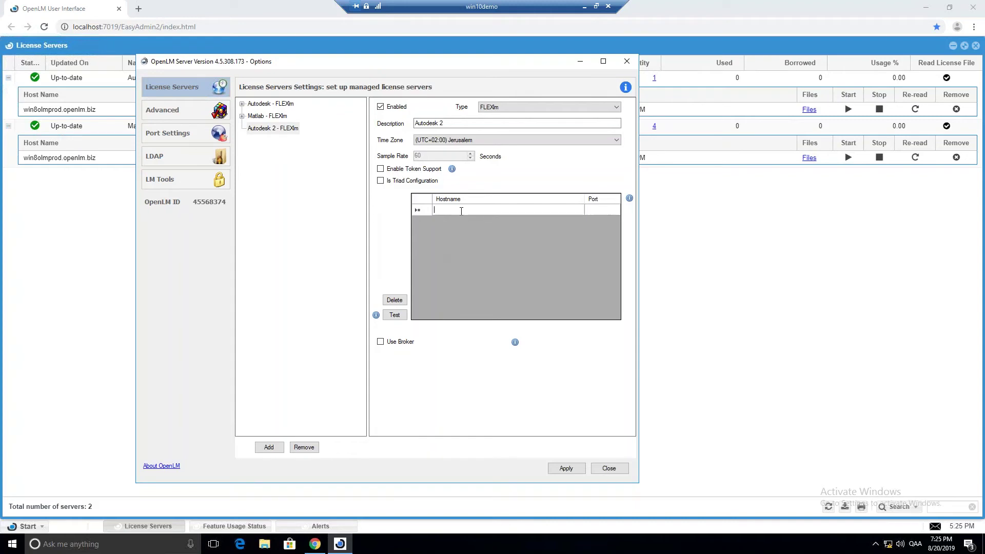
Enter win8olmprod3 as the Autodesk 2 server's hostname and 600 as its port
text(win8prod3)
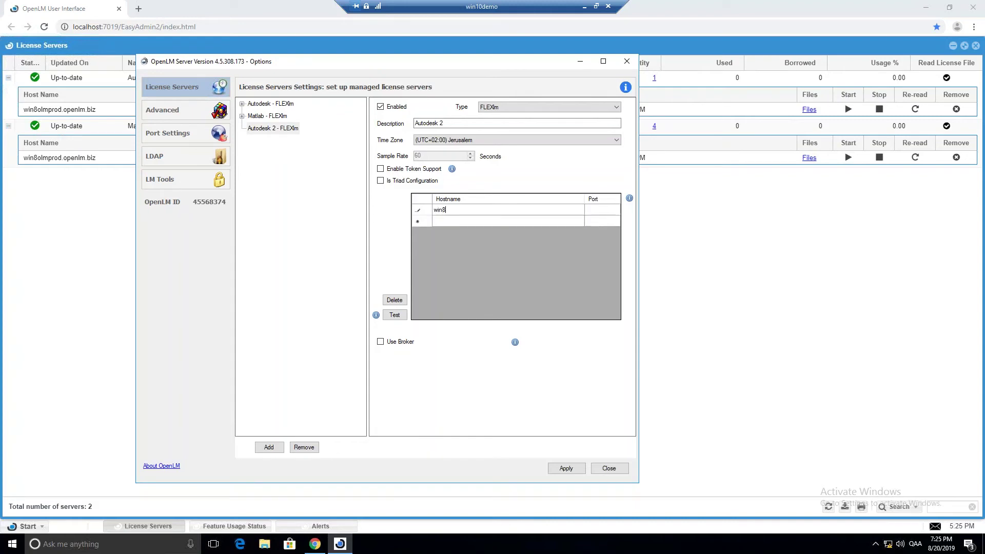
click(588, 213)
text(600)
click(450, 214)
click(444, 213)
text(win8)
key(Delete)
text(olm)
click(597, 212)
key(shift+Tab)
Test the connection to win8olmprod3 and examine the server status, feature usage and license list in the output
click(395, 315)
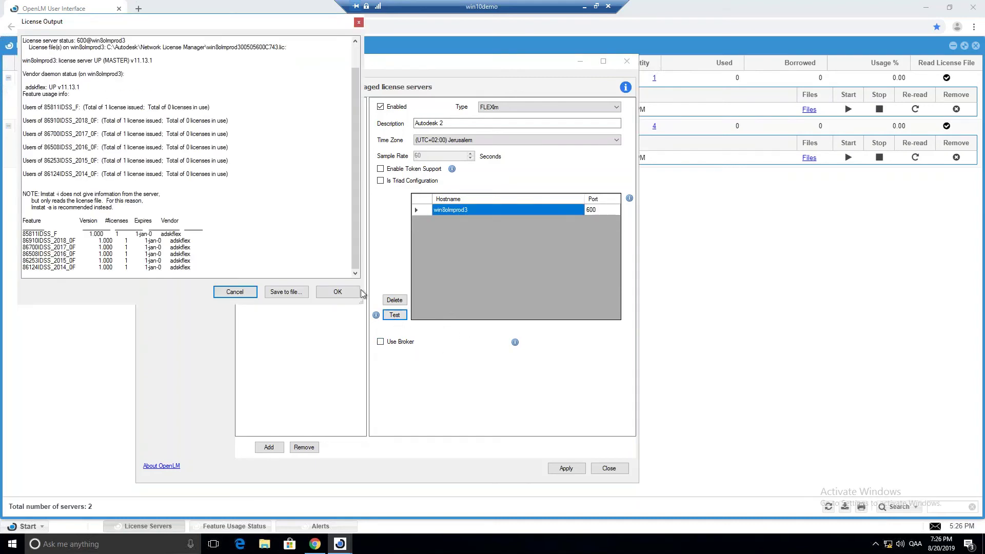
scroll(122, 99, up, 2)
drag(22, 41, 187, 245)
click(202, 250)
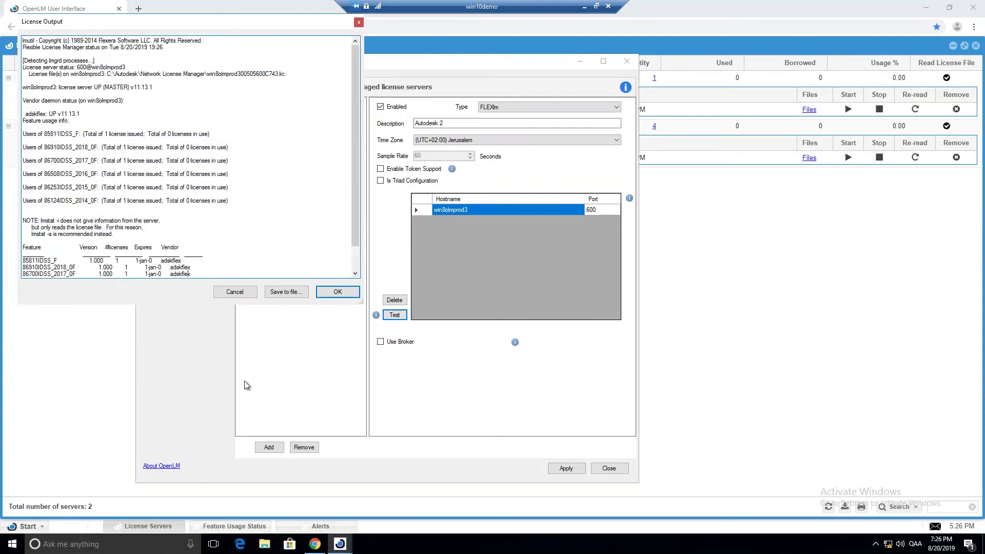
drag(164, 143, 254, 182)
click(253, 206)
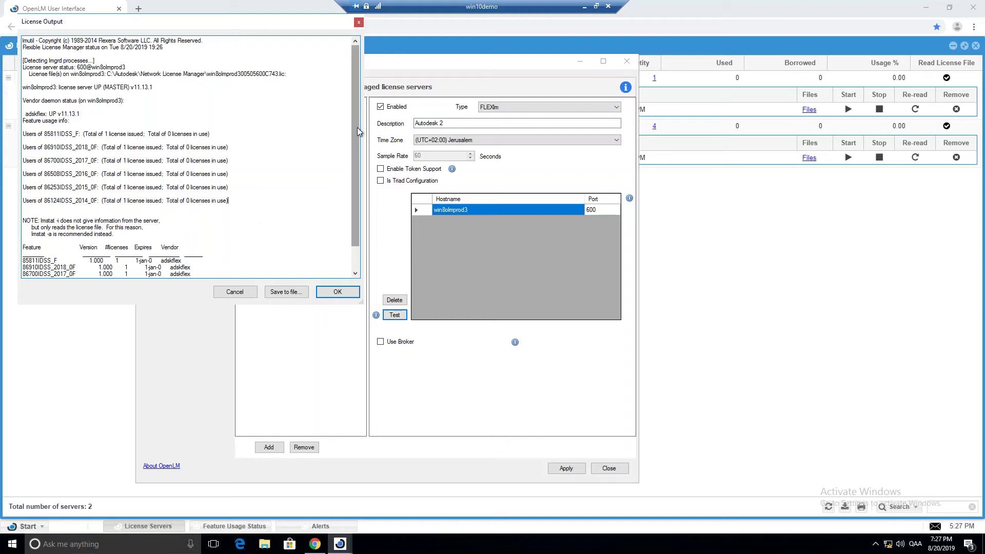
drag(354, 125, 265, 189)
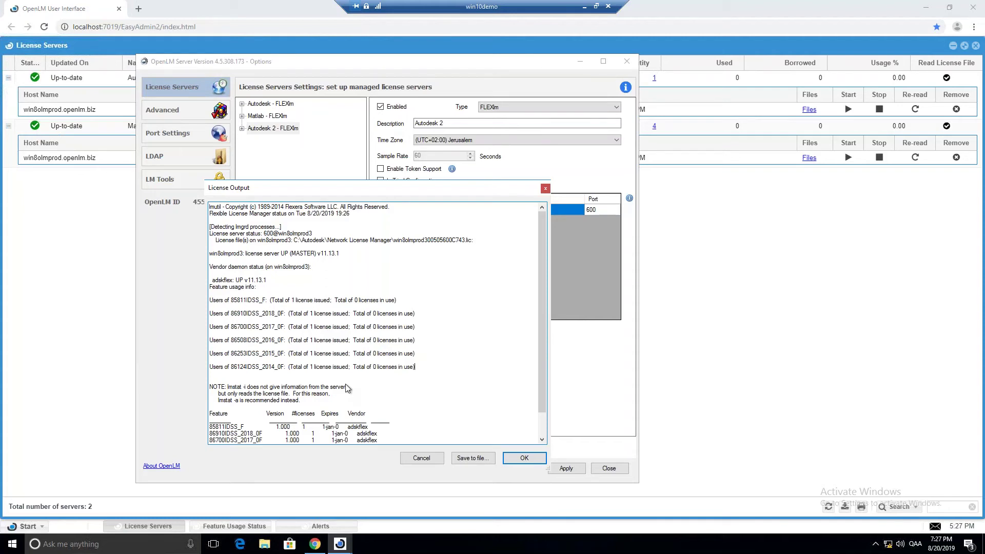
scroll(386, 382, down, 1)
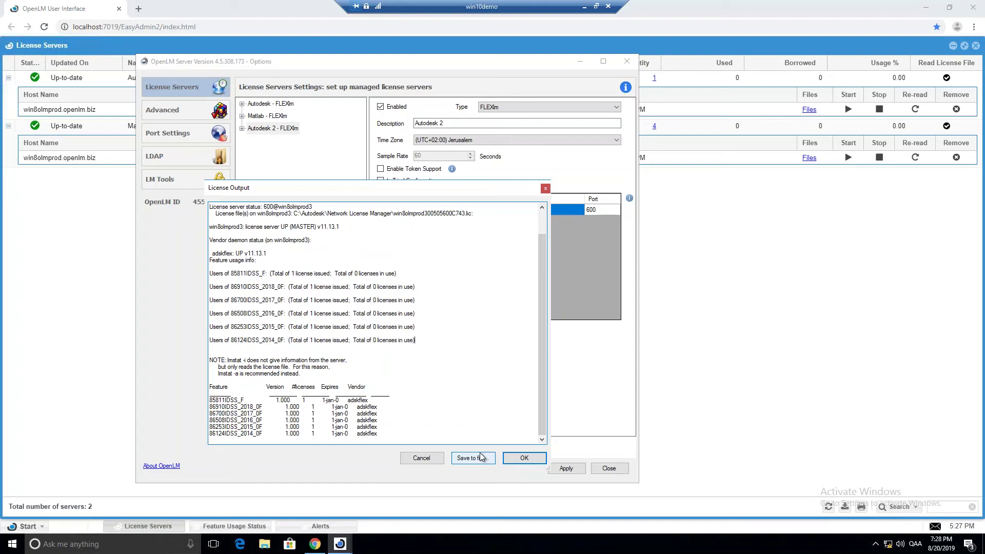
Close the test output, apply the Autodesk 2 license server configuration and review its time zone, hostname and port
click(526, 460)
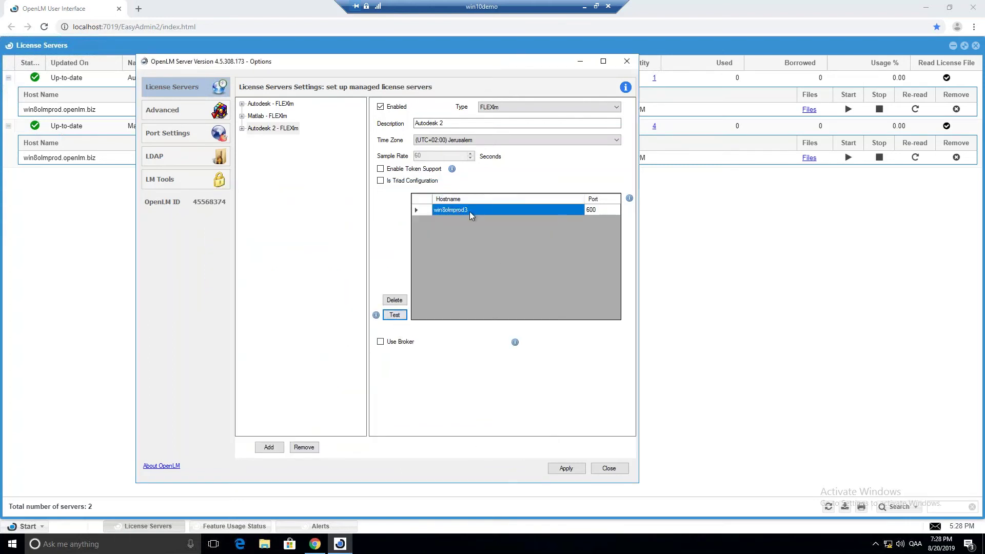
click(565, 468)
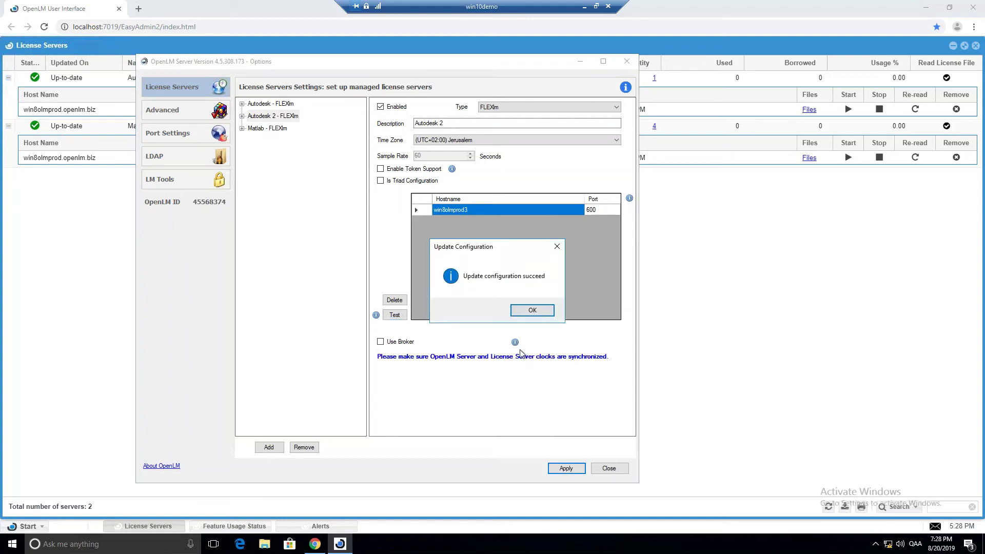
click(529, 312)
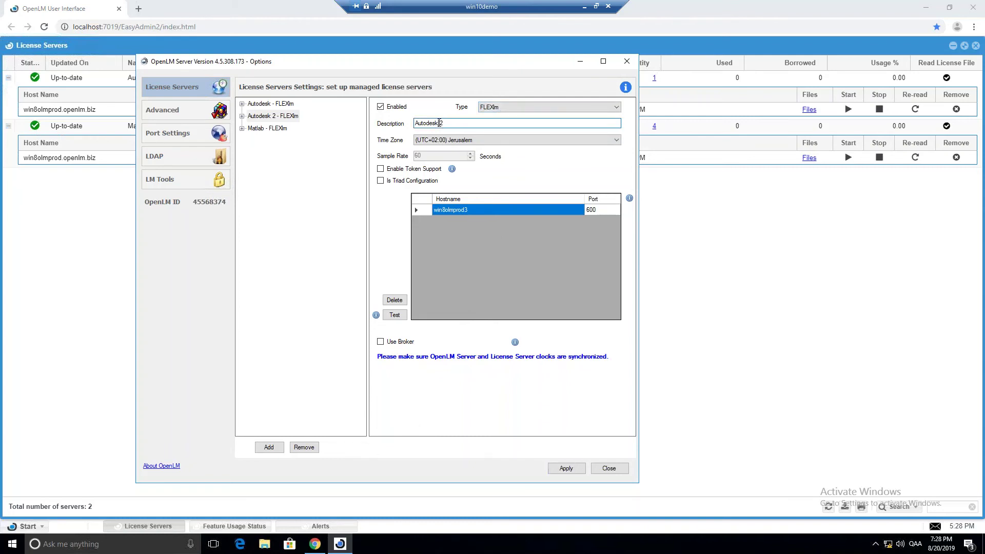
click(440, 141)
click(440, 149)
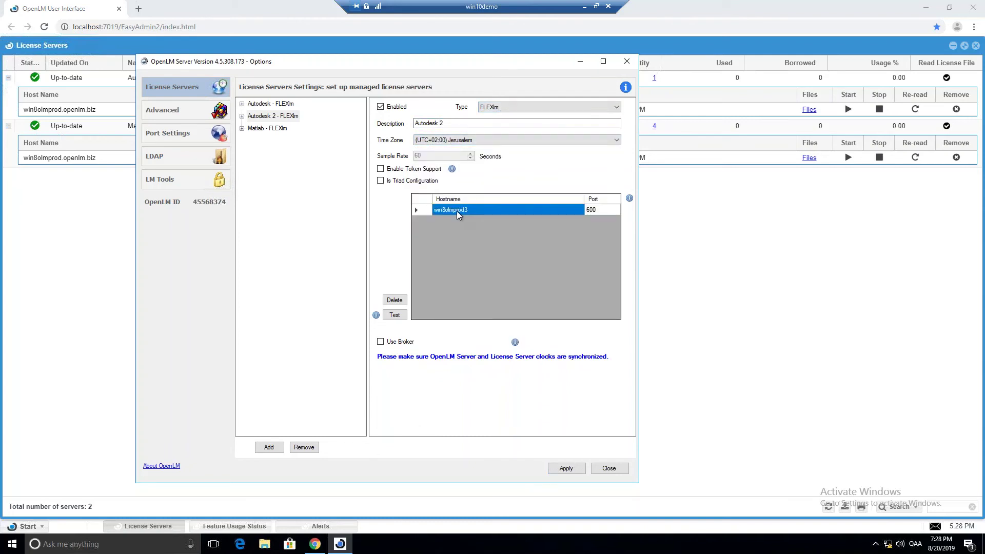
key(Tab)
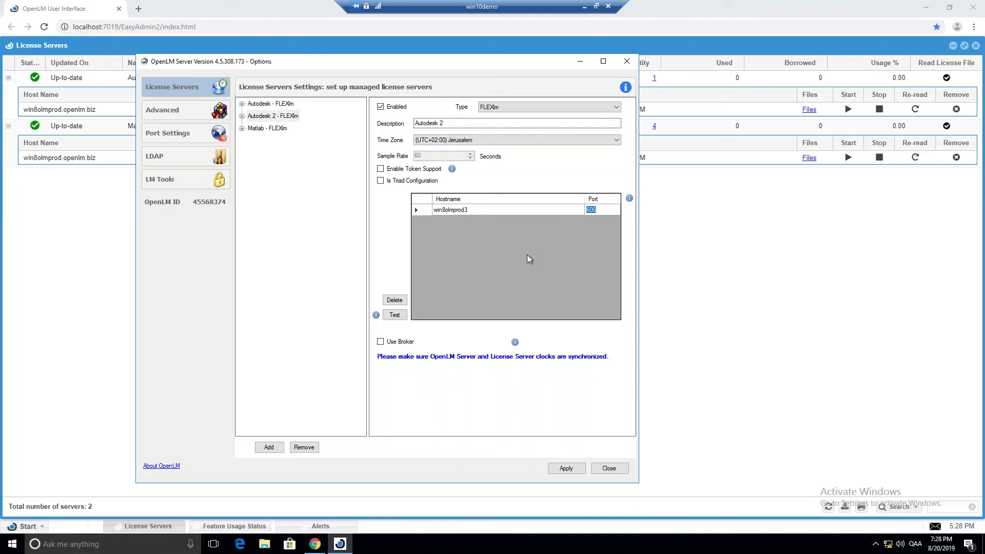
click(566, 468)
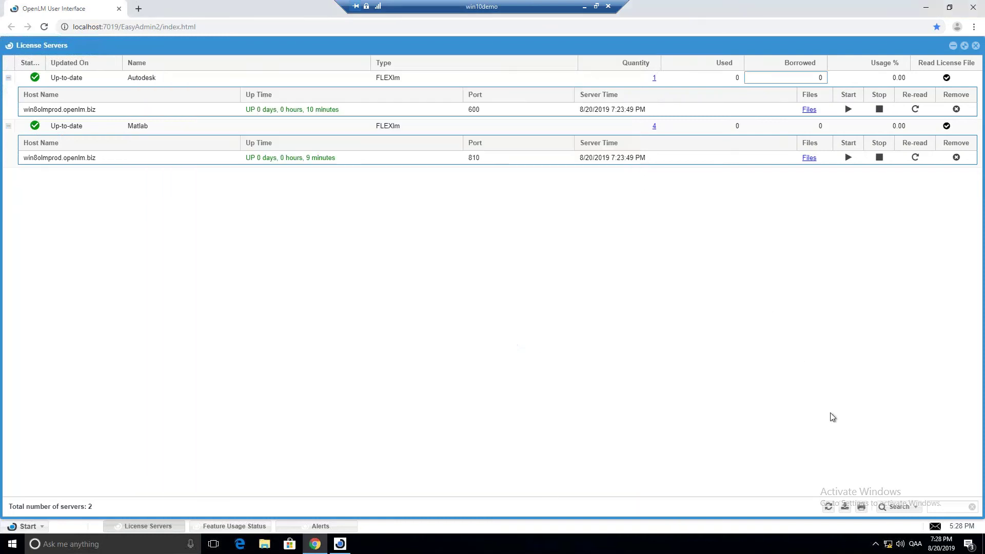
Refresh the License Servers list in the OpenLM User Interface and compare the host details of Autodesk 2 with those of Autodesk
click(828, 507)
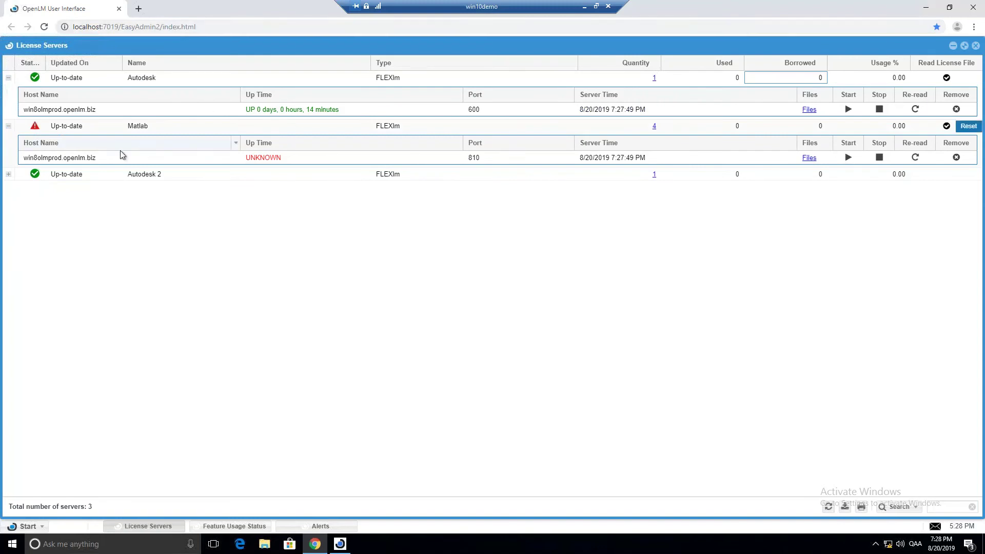
click(155, 177)
click(8, 174)
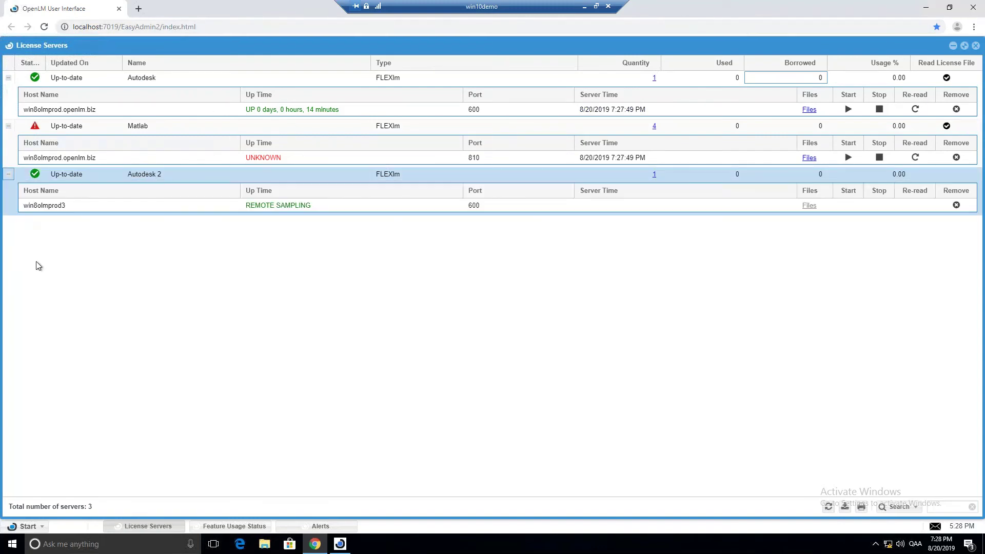
click(8, 126)
click(8, 78)
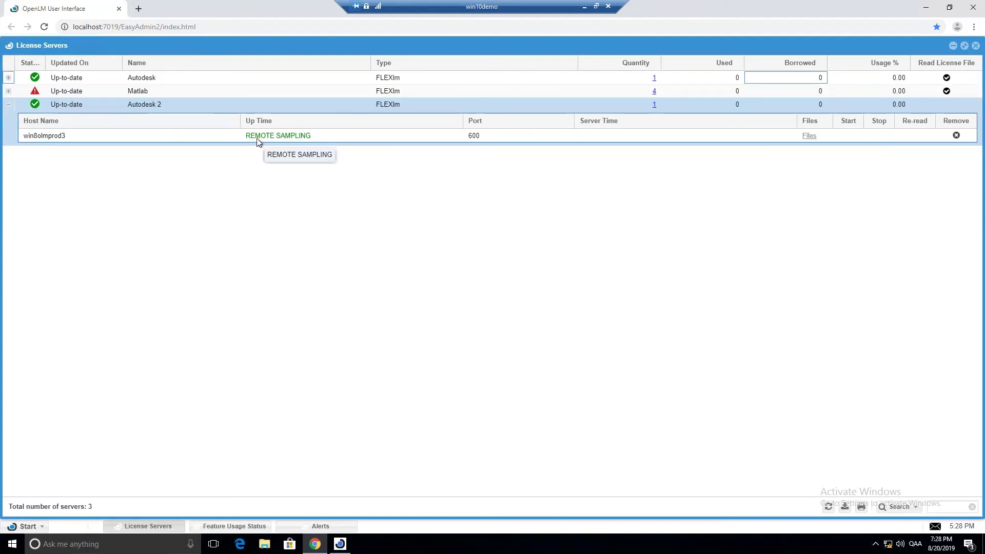
click(8, 77)
mouse_move(276, 112)
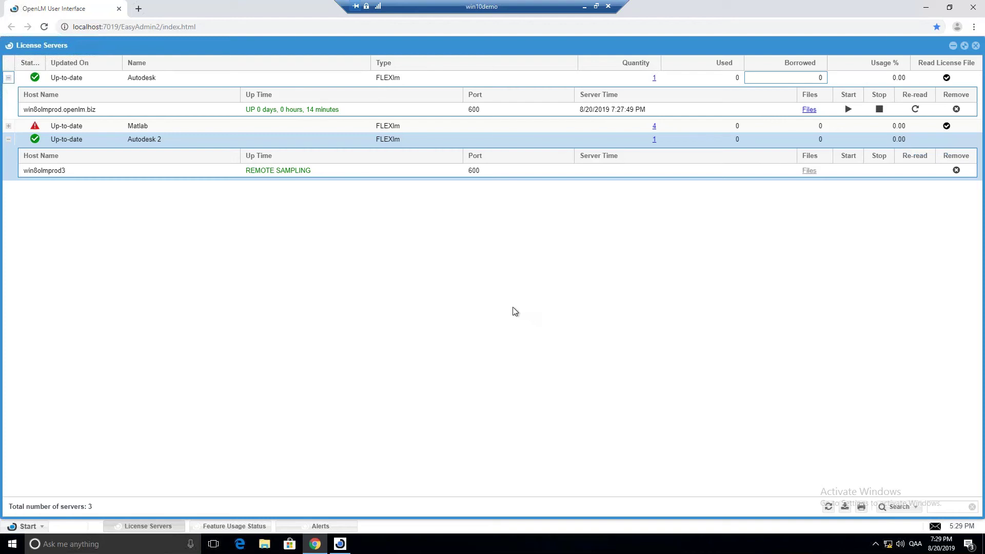
Return to the OpenLM Server options, try HASP as the Autodesk 2 server's type and restore it to FLEXlm
click(339, 544)
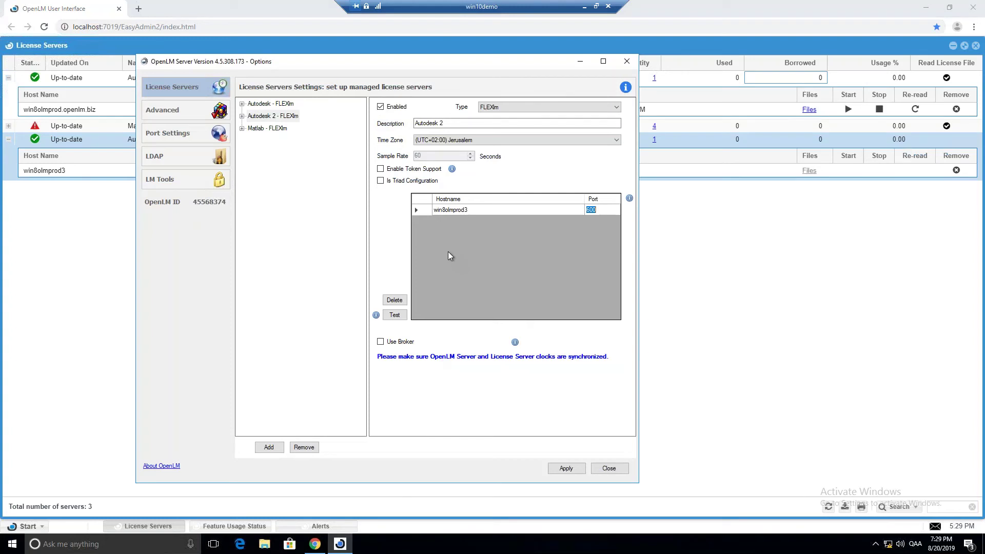
click(516, 111)
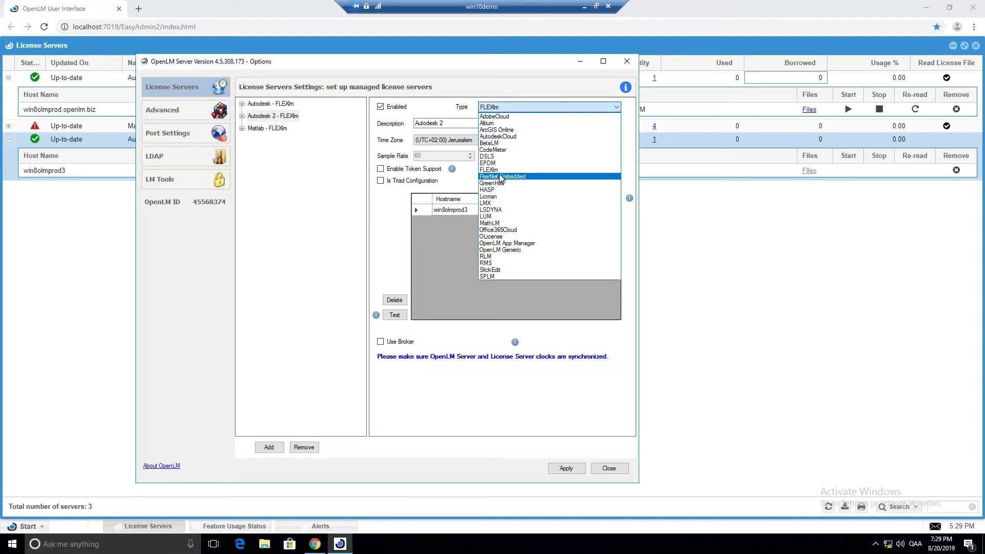
click(493, 191)
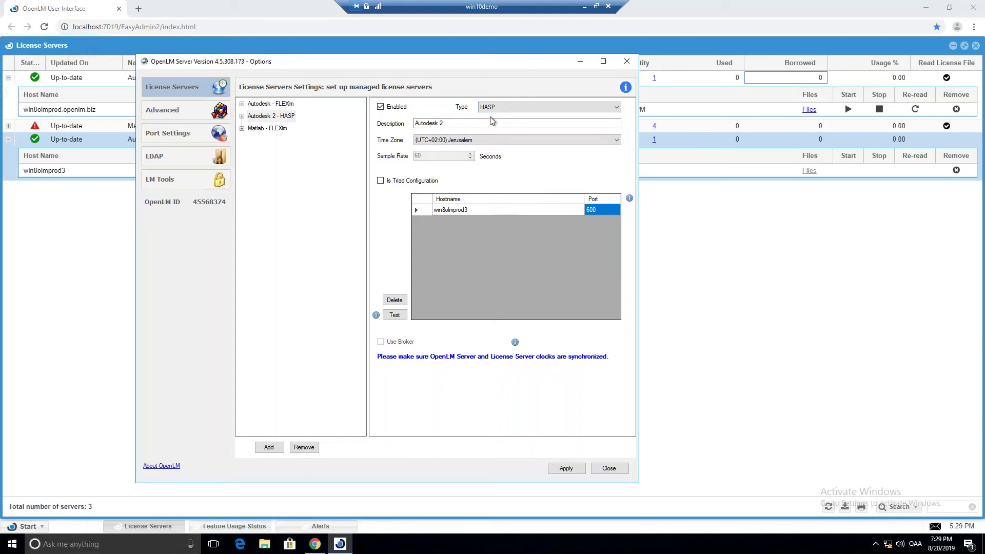
drag(448, 60, 483, 55)
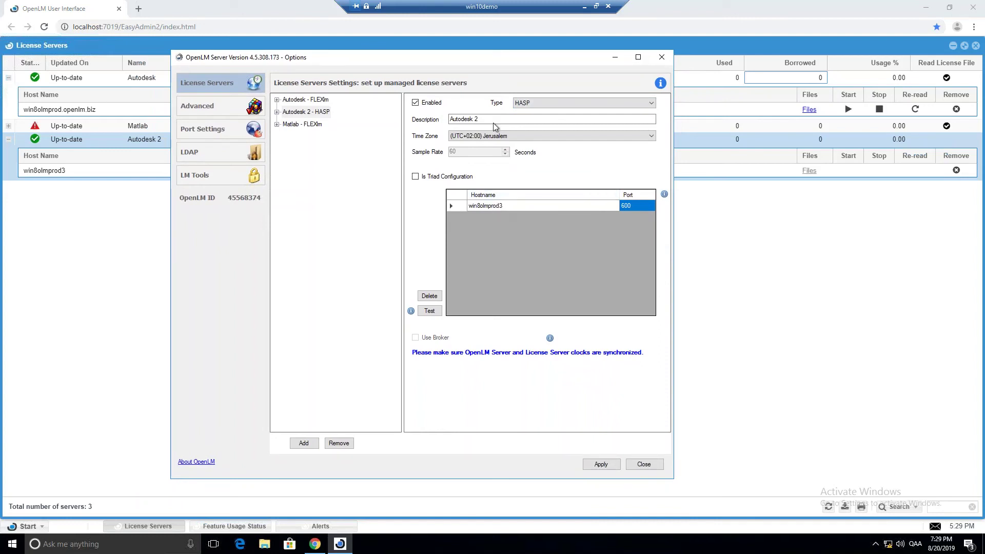
click(521, 103)
click(524, 166)
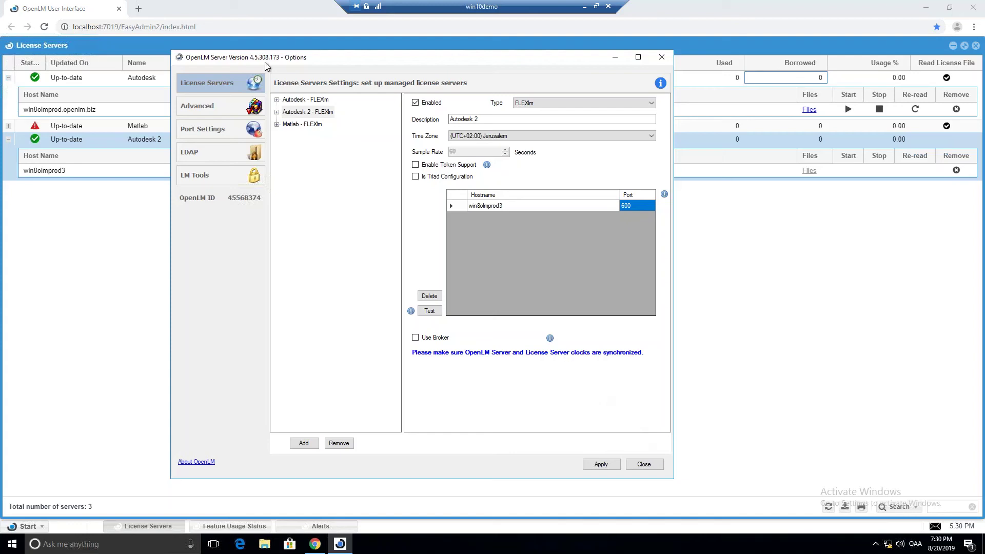
Leave the win10demo remote session and open openlm.com in a new browser tab
click(583, 6)
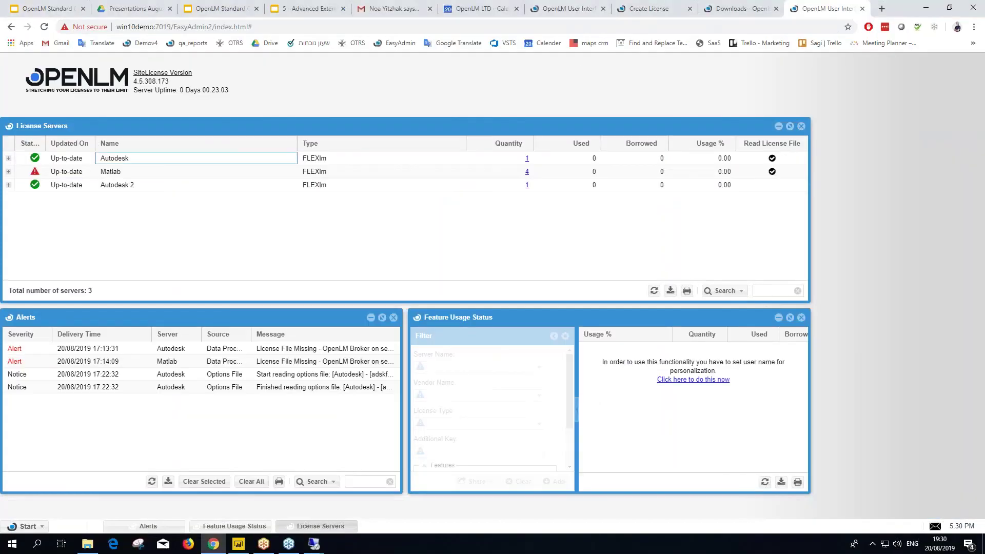
click(879, 10)
text(openlm.com)
key(Return)
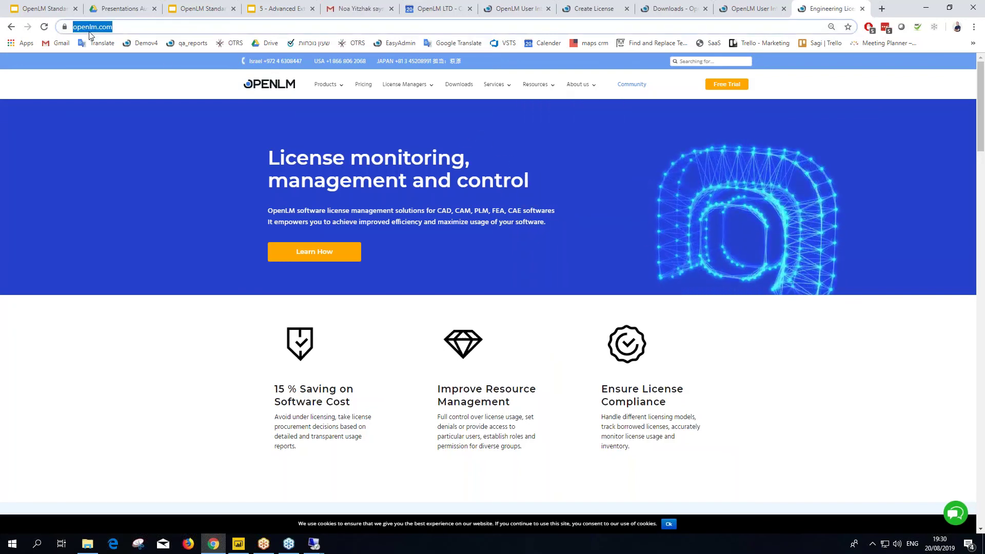
Search the OpenLM site for LMX and examine the Interface with LMX – HT835 instructions with and without OpenLM Broker
click(703, 60)
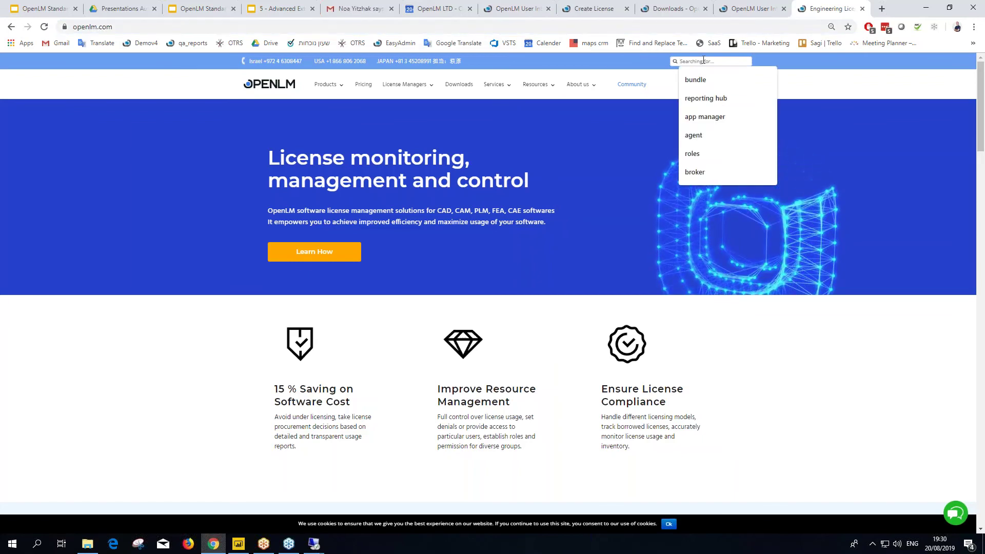
text(LMX)
key(Return)
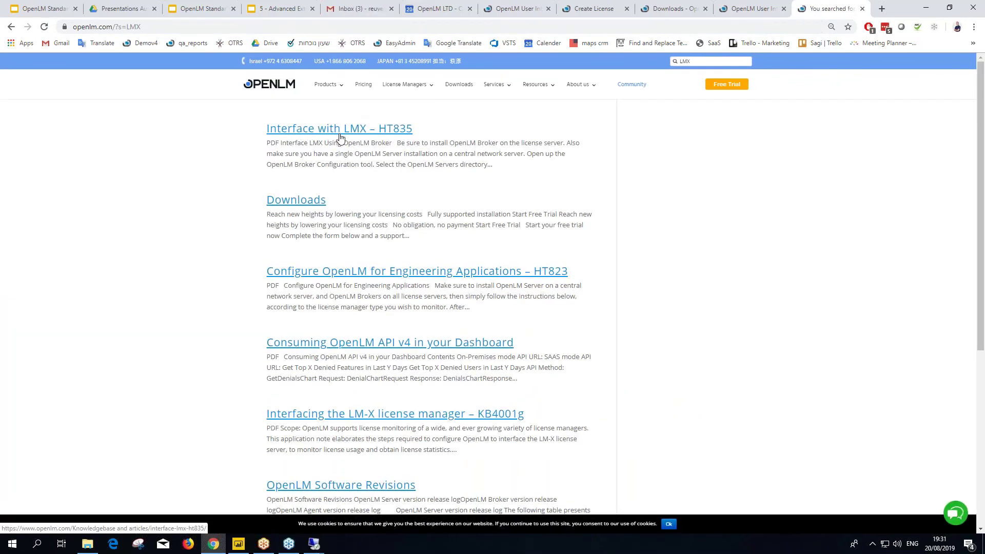
click(405, 134)
drag(395, 129, 416, 132)
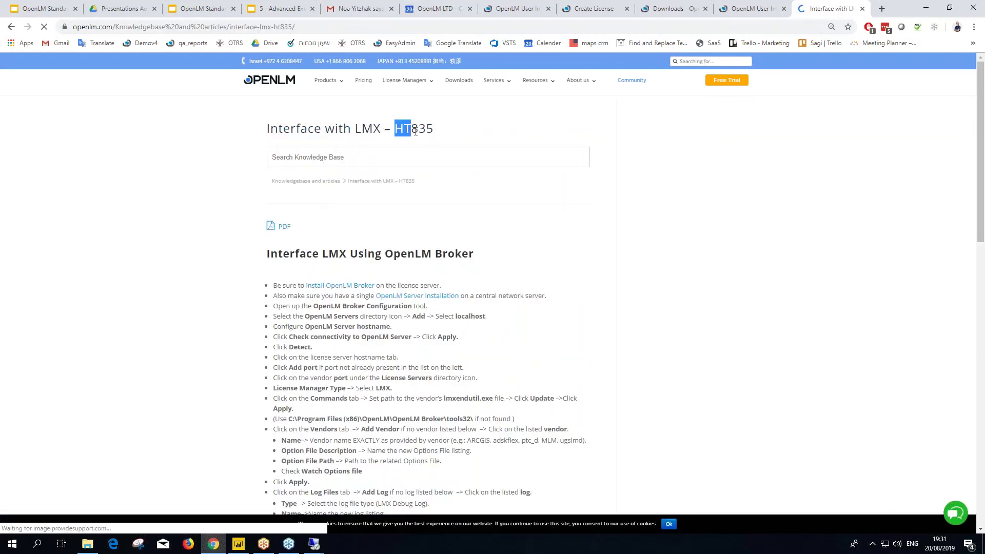
scroll(325, 216, down, 6)
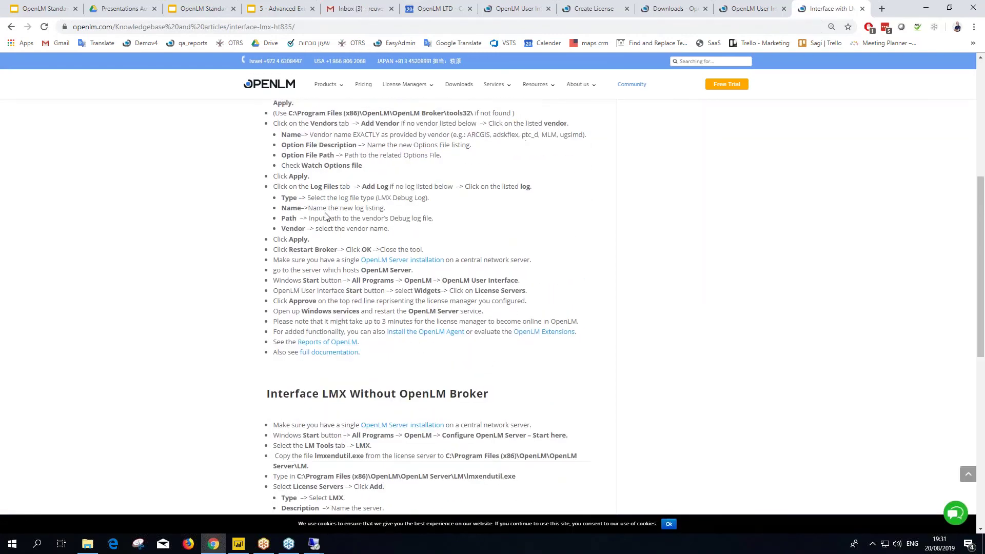
scroll(325, 216, up, 4)
drag(282, 187, 314, 308)
scroll(315, 315, down, 6)
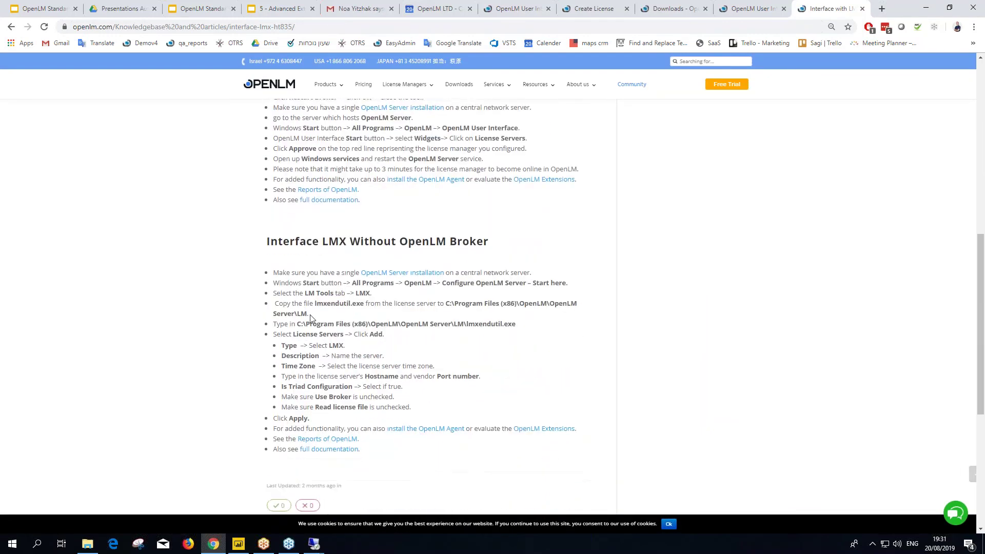
scroll(310, 319, up, 6)
click(304, 281)
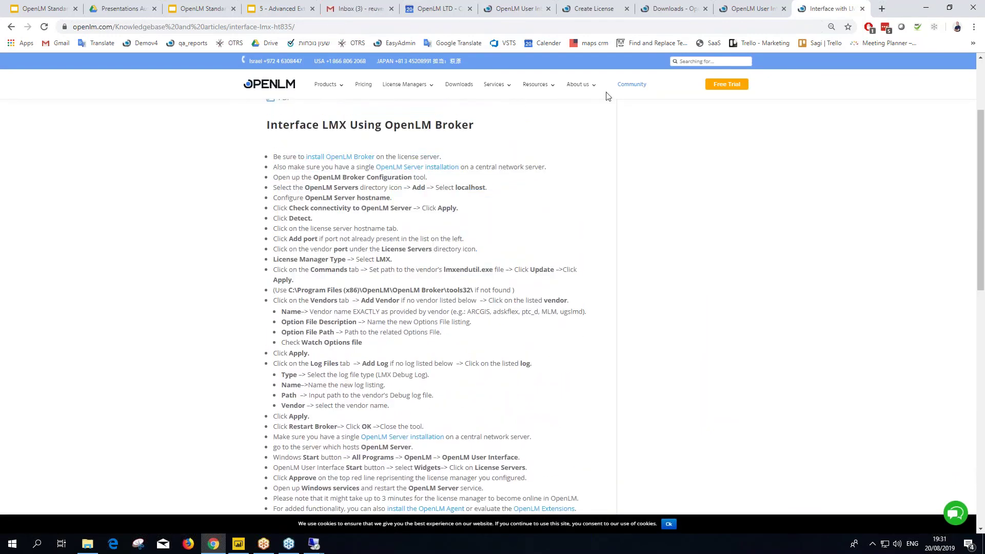
Search the OpenLM site for hasp and examine the video and instructions in the Interface with Sentinal HASP – HT832 article
click(717, 61)
text(hasp)
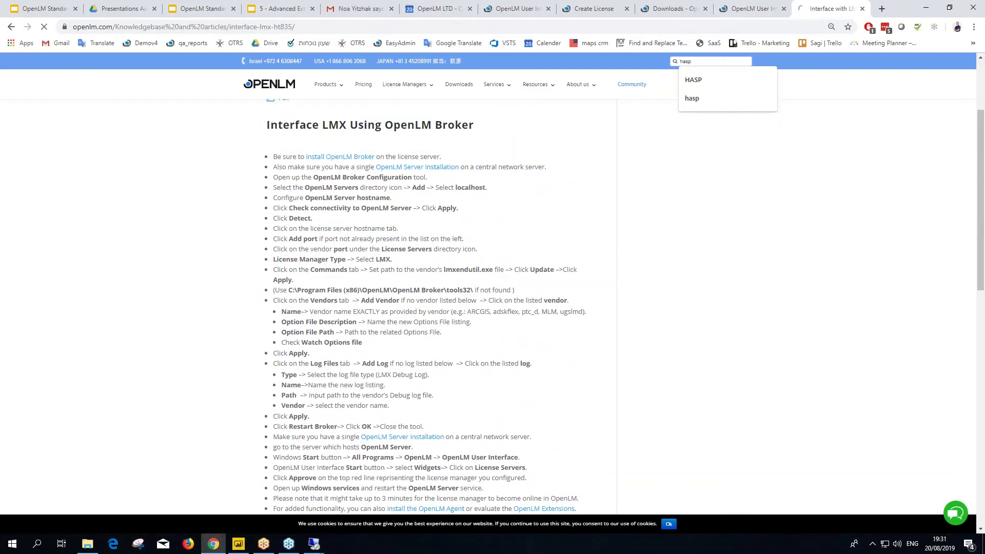
key(Return)
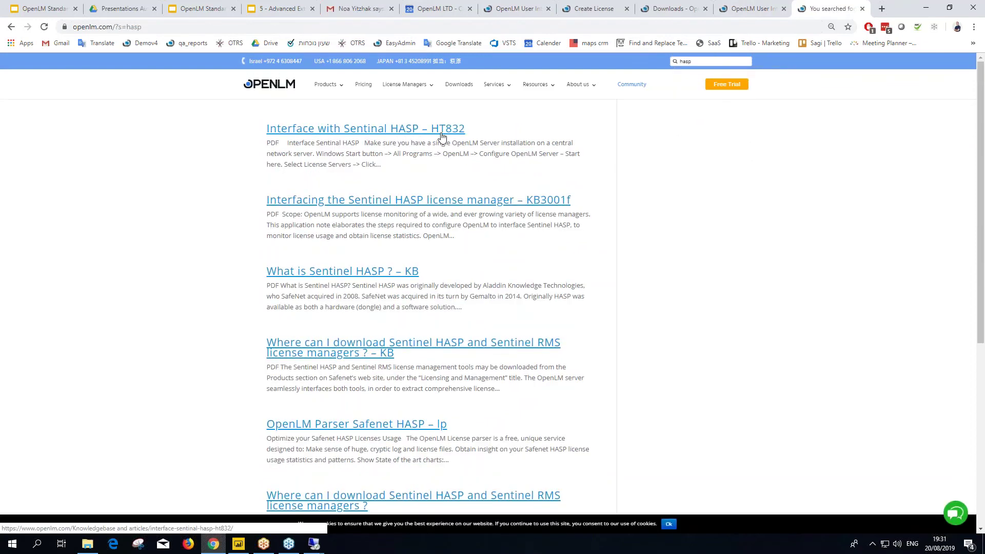
click(456, 135)
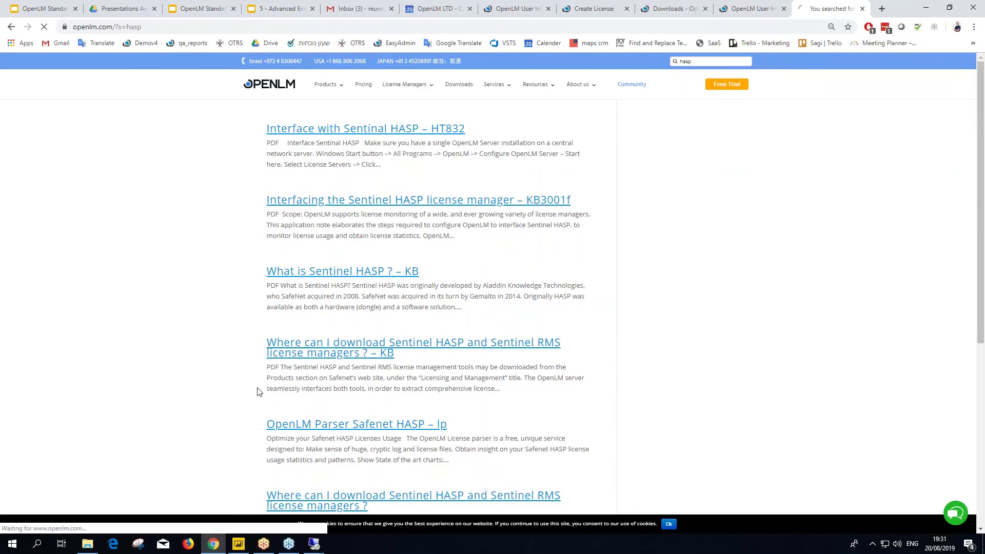
scroll(295, 292, down, 4)
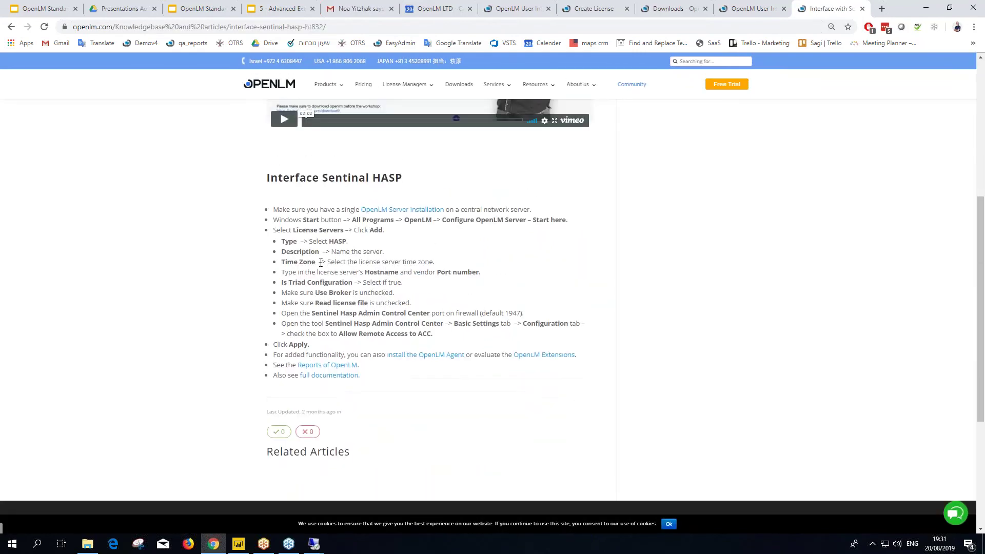
drag(267, 301, 414, 480)
click(414, 480)
scroll(414, 479, up, 3)
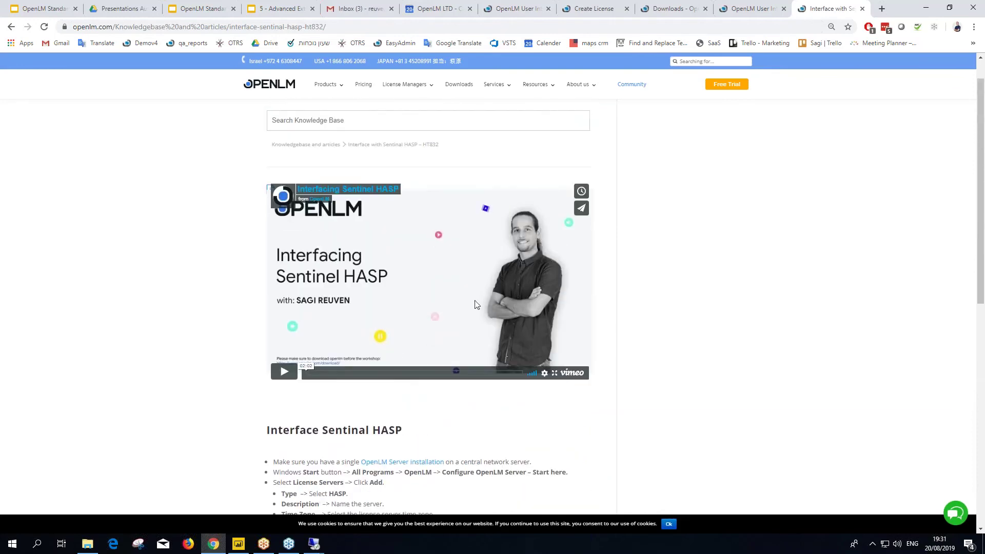
scroll(272, 303, down, 2)
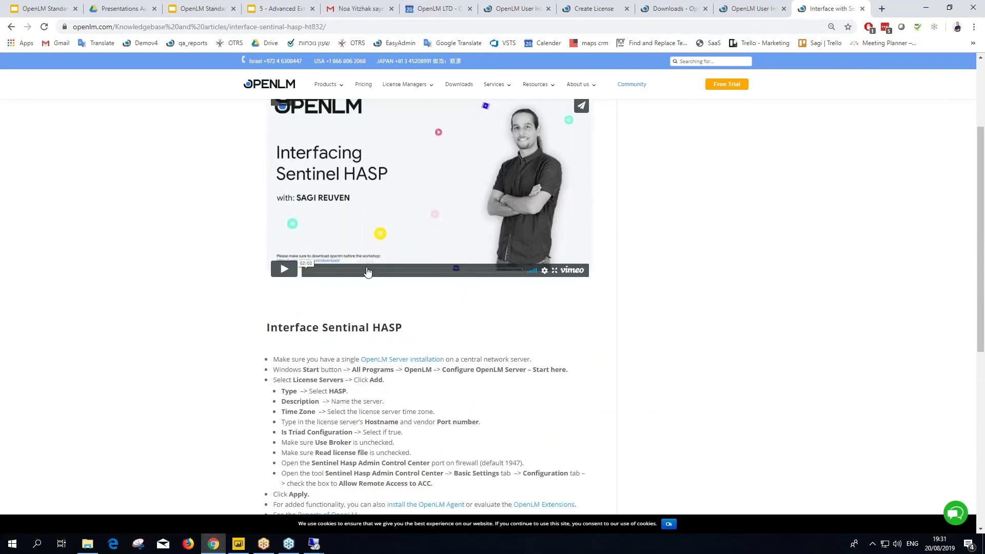
scroll(413, 245, up, 3)
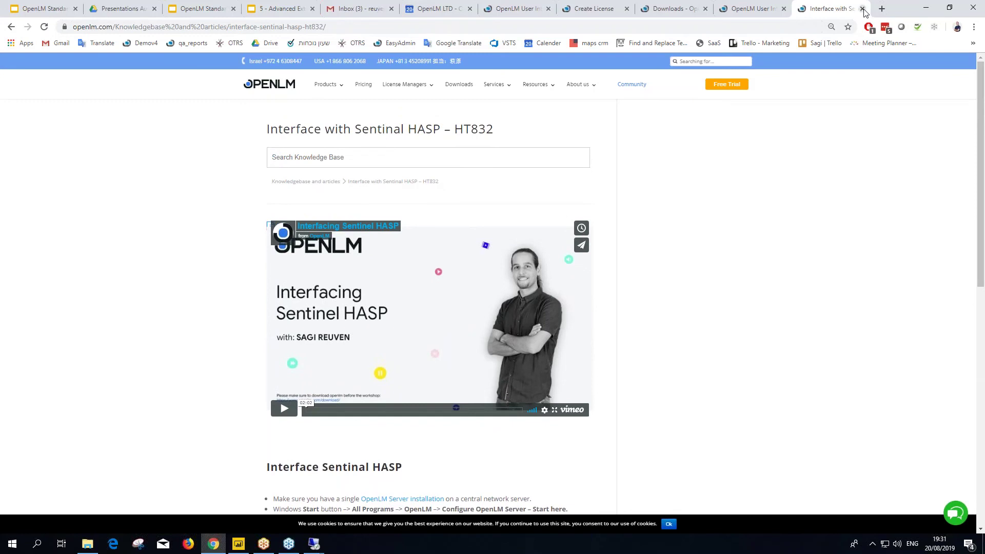
Close the HASP article and refresh the License Servers list in the OpenLM User Interface
click(862, 9)
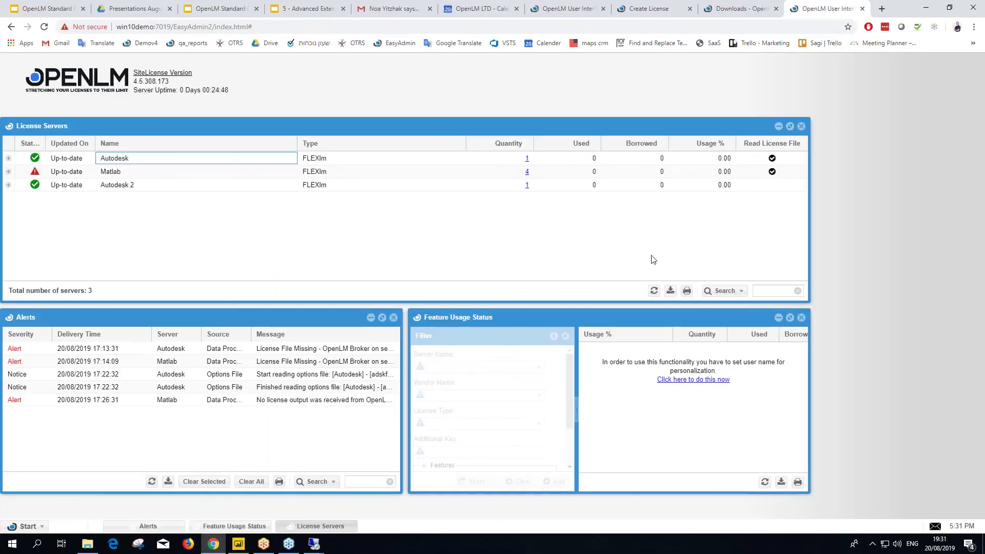
click(655, 290)
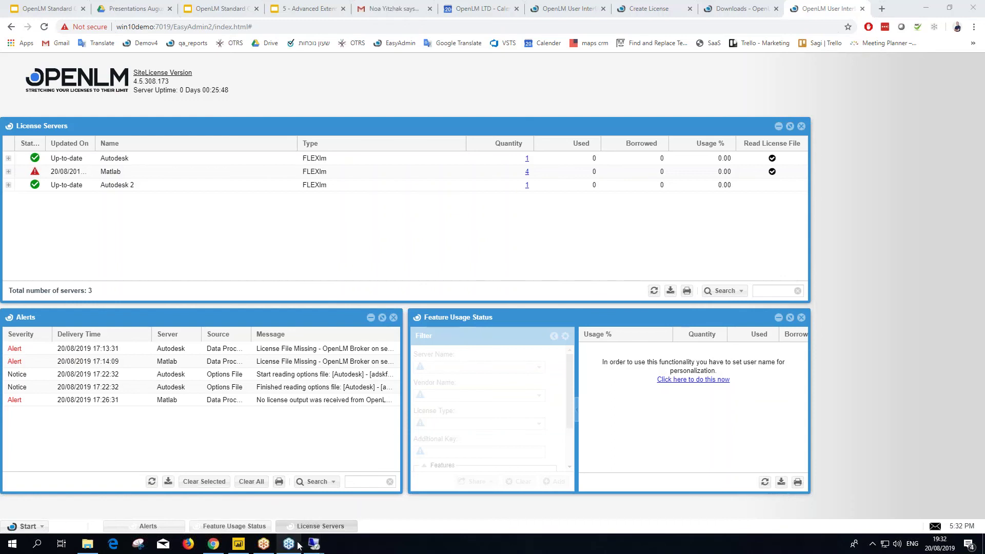
Switch to OpenLM Broker on win8olmprod, dismiss the service restart notice, start configuration detection and return to the browser
mouse_move(314, 544)
click(371, 505)
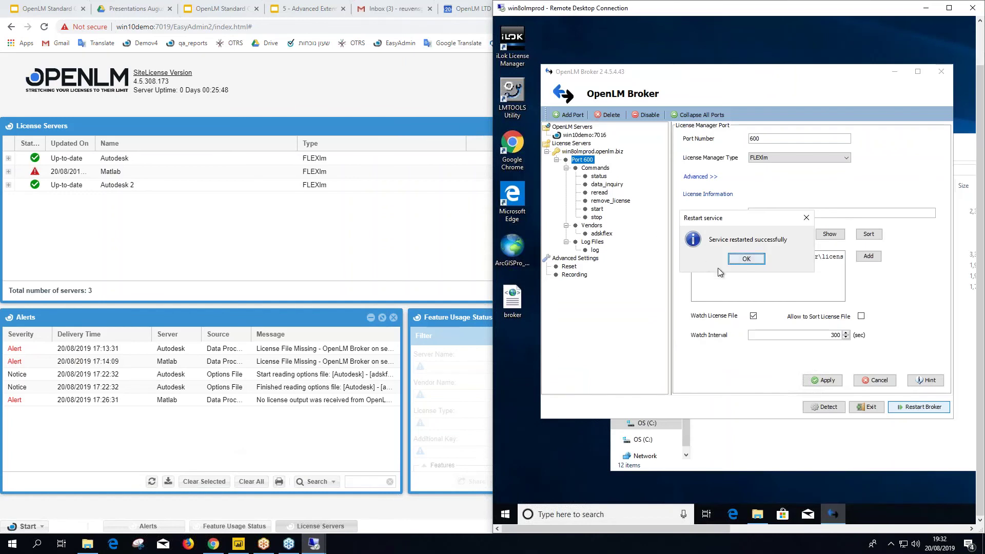
click(744, 258)
click(825, 408)
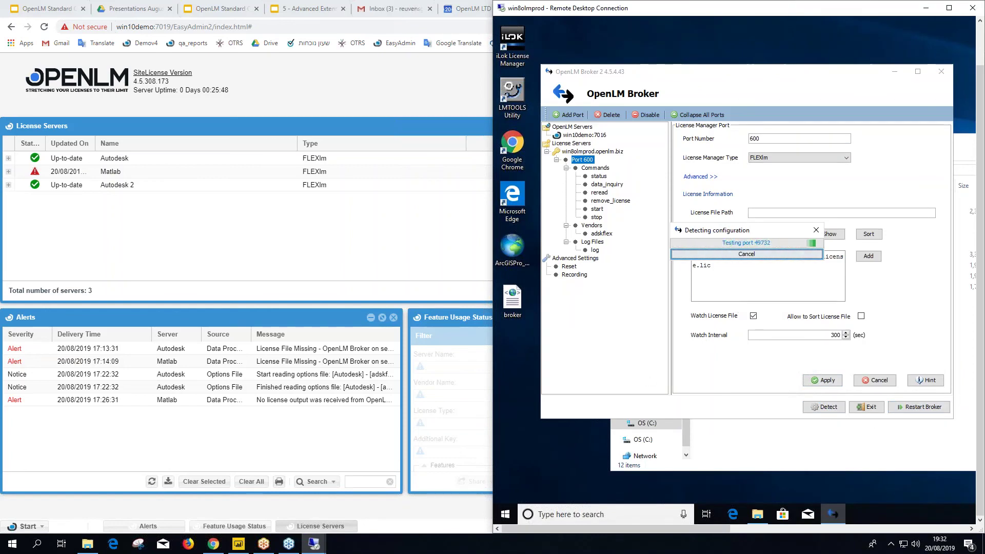
click(212, 545)
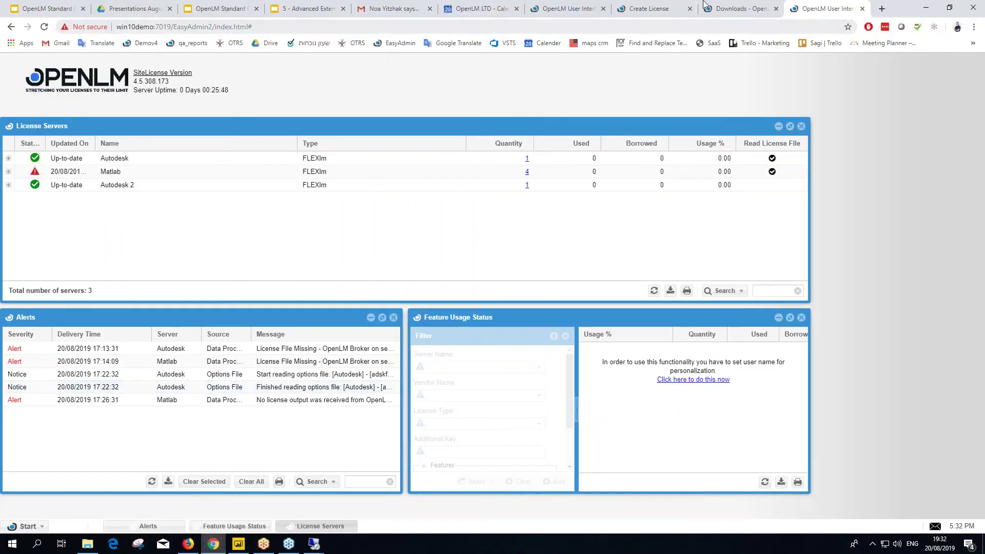
Search the OpenLM site for lmx, bring up the Interface with LMX – HT835 article and return to the OpenLM User Interface
click(743, 9)
click(649, 8)
click(743, 7)
click(721, 62)
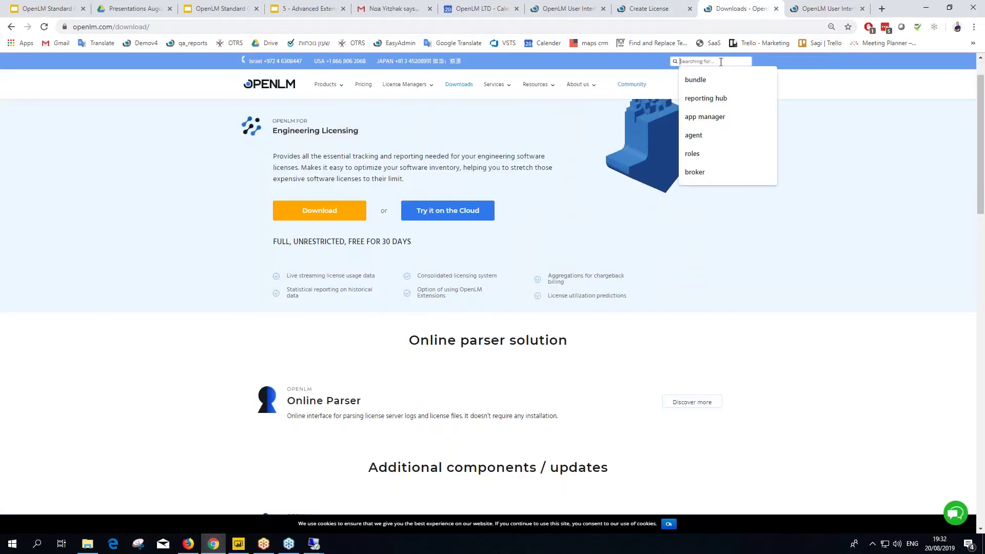
text(lmx)
key(Return)
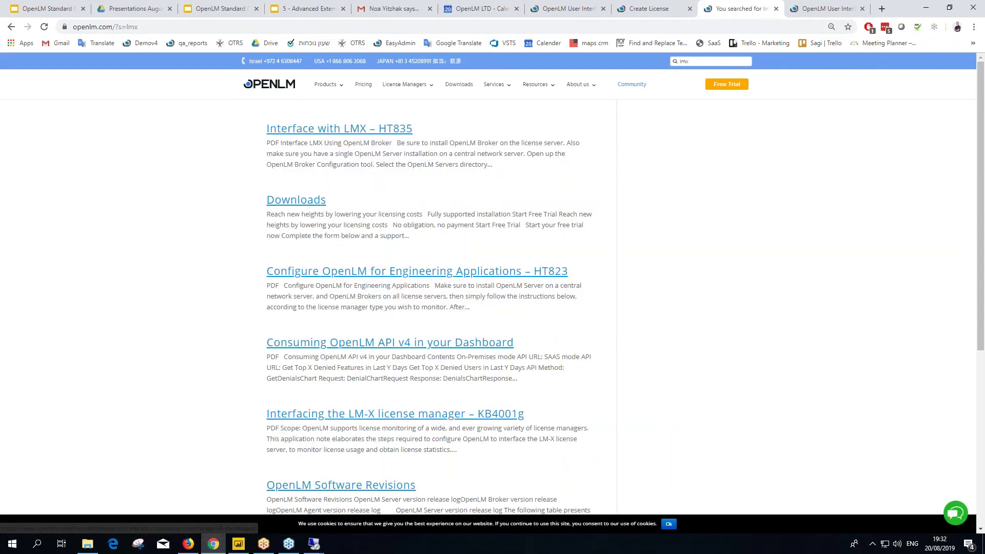
click(362, 130)
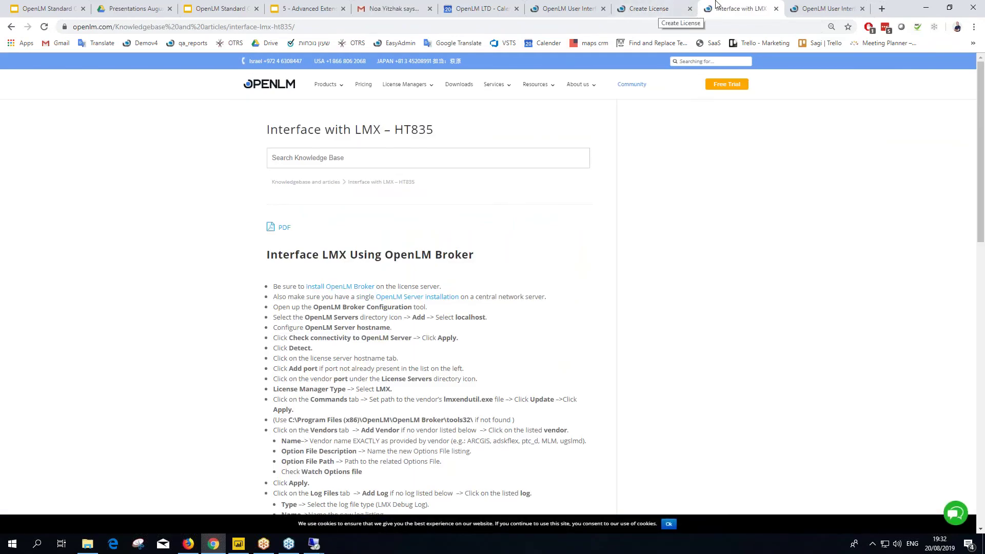
click(796, 6)
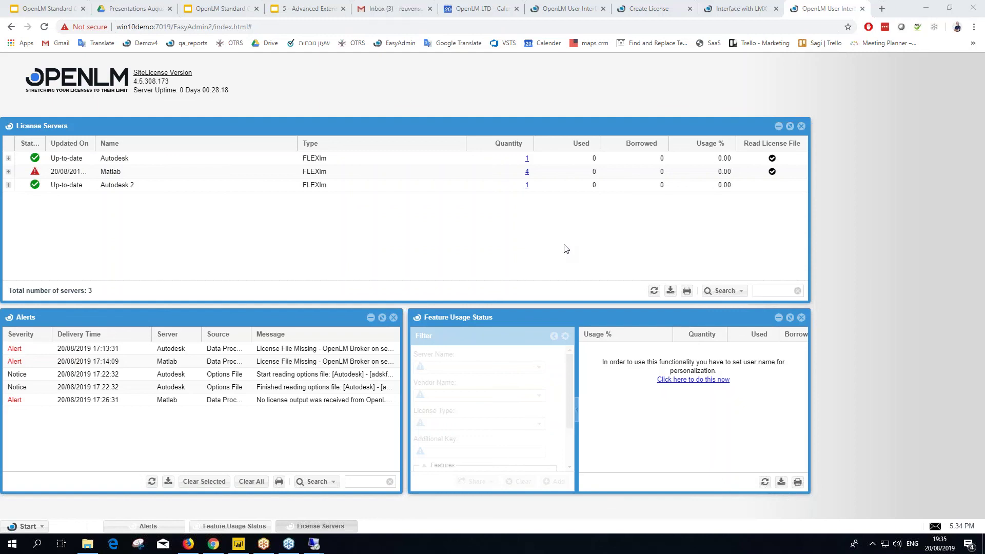
Switch to the OpenLM Standard Configuration slides and point out the OpenLM Broker, the license servers and the Broker-to-Server connection in the diagram
click(226, 8)
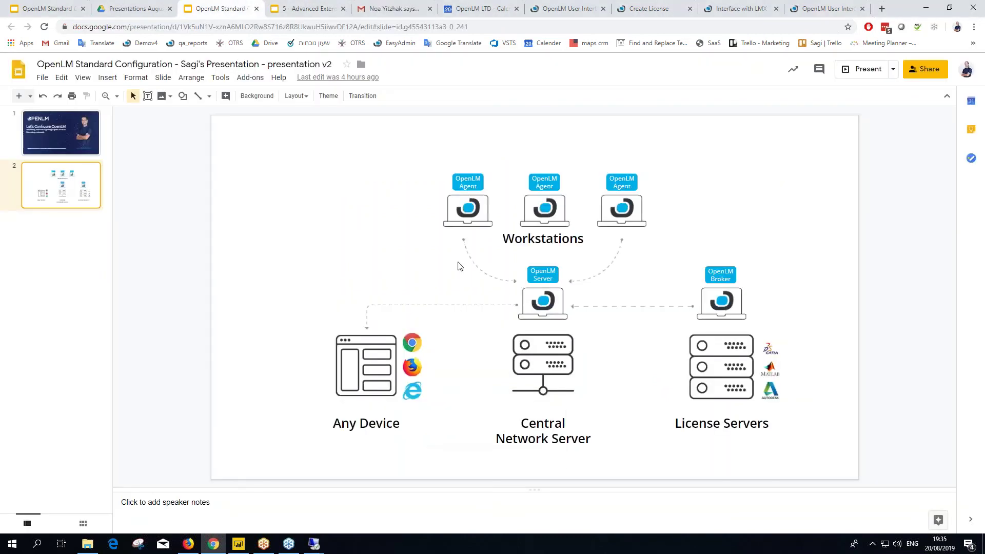
click(554, 255)
click(699, 272)
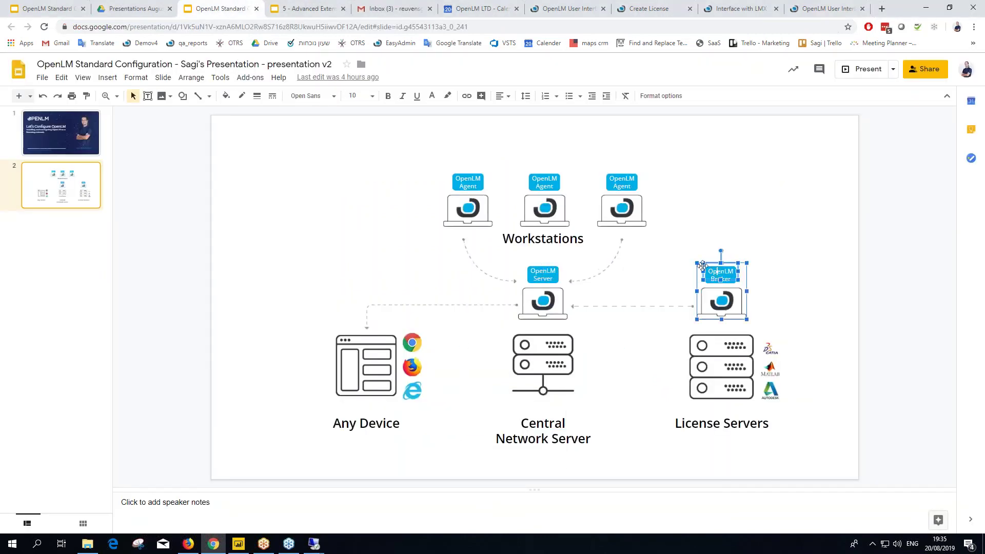
drag(719, 242, 744, 346)
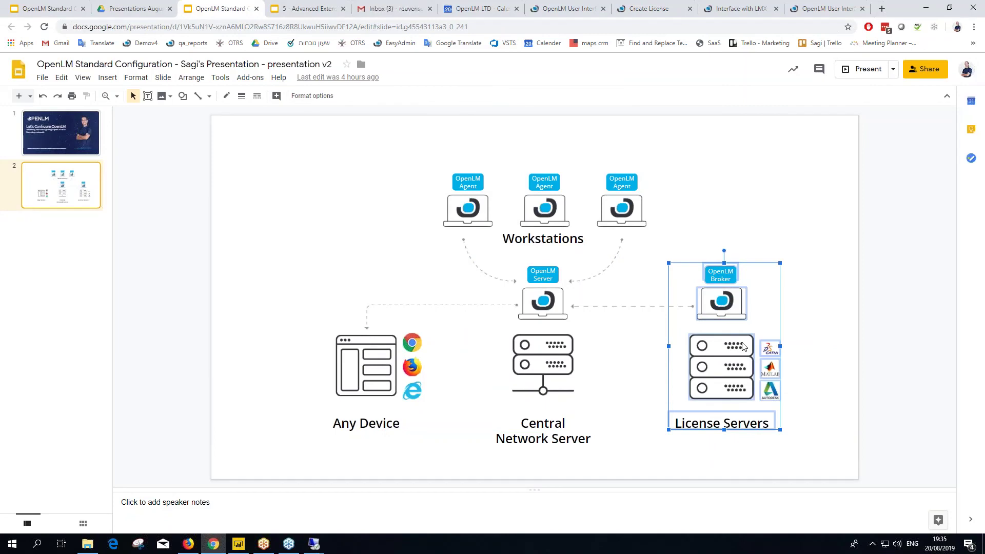
click(636, 307)
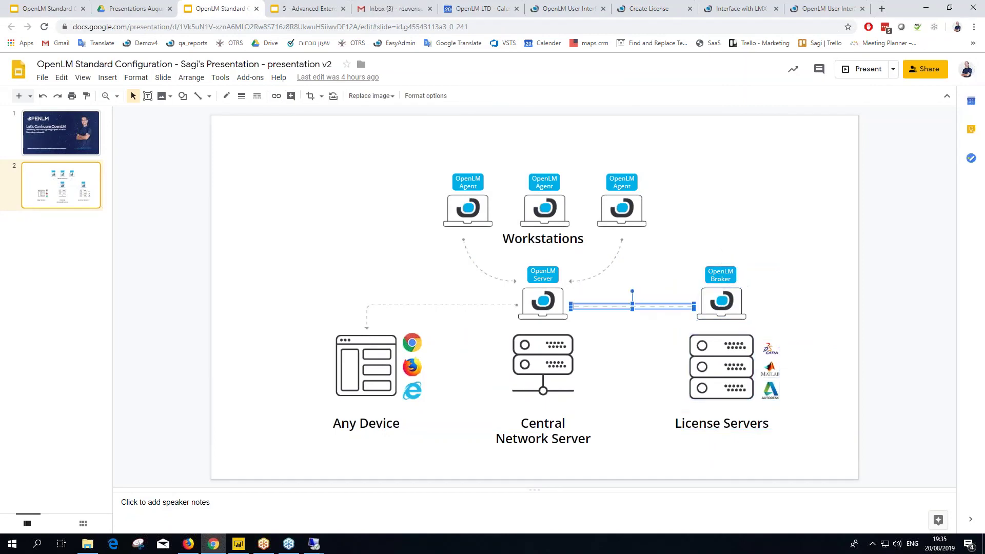